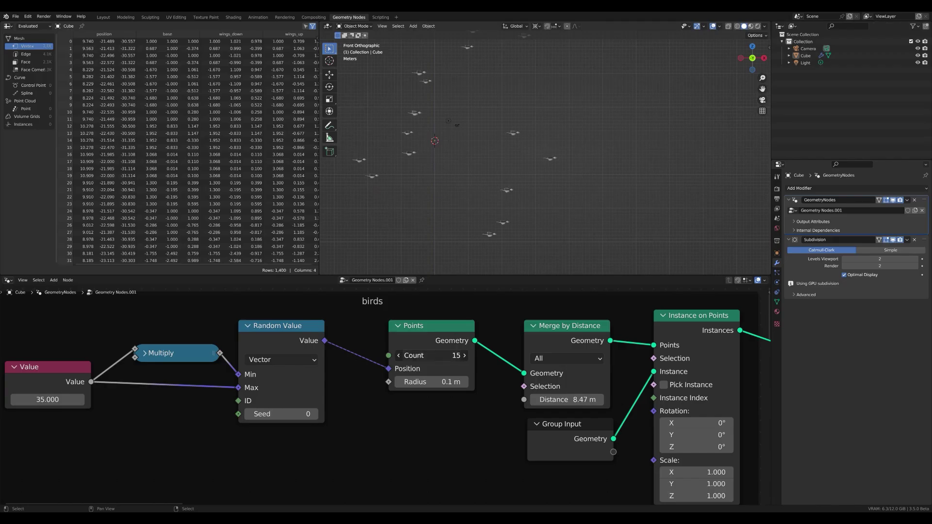
# Try a higher Count on the Points node and look over the flock of birds.
pyautogui.moveTo(430, 356); pyautogui.dragTo(473, 355)
pyautogui.scroll(-2, 430, 356)
pyautogui.moveTo(549, 185); pyautogui.dragTo(469, 186, button='middle')
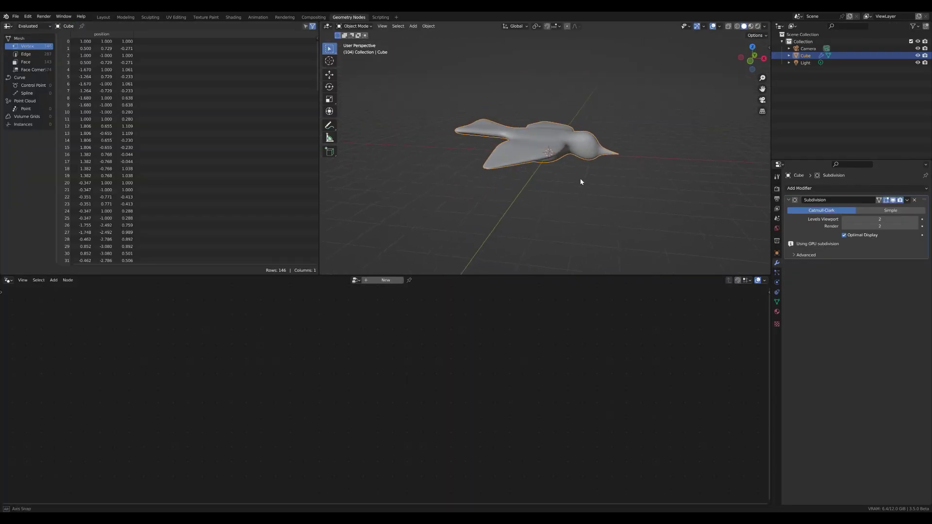
# Create a new geometry node tree on the bird mesh.
pyautogui.moveTo(580, 182); pyautogui.dragTo(582, 182, button='middle')
pyautogui.press('KP_1')
pyautogui.scroll(2, 581, 182)
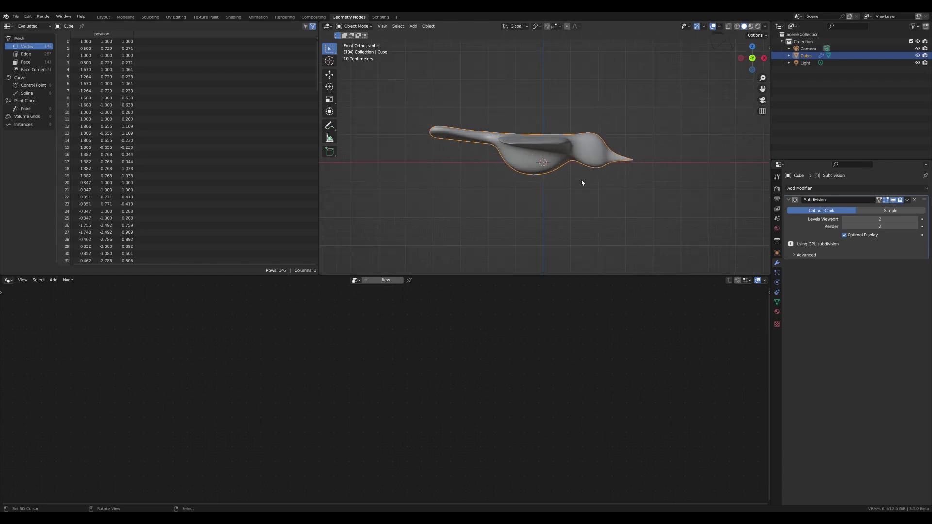
pyautogui.click(386, 281)
pyautogui.scroll(7, 534, 349)
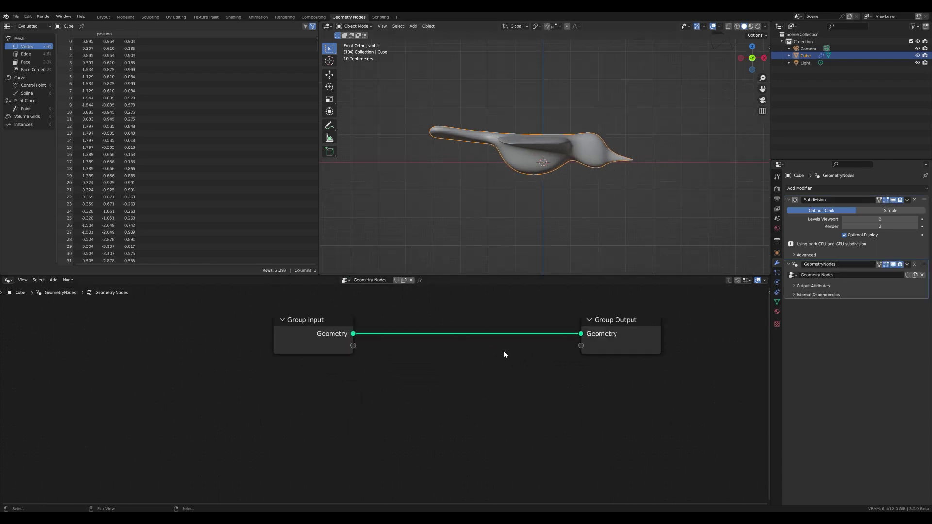
# Add a Position node and connect it to a new output socket on Group Output.
pyautogui.hotkey('shift', 'a')
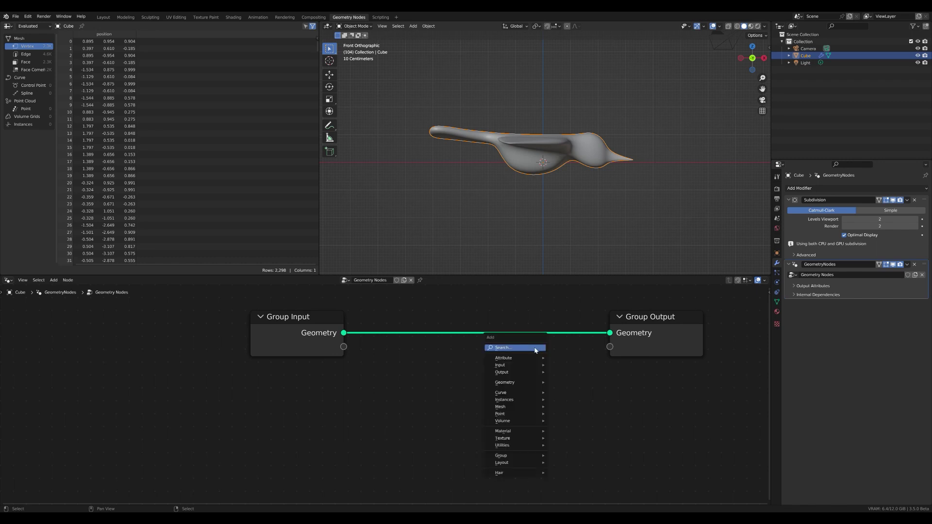
pyautogui.write('s')
pyautogui.press('BackSpace')
pyautogui.write('pos')
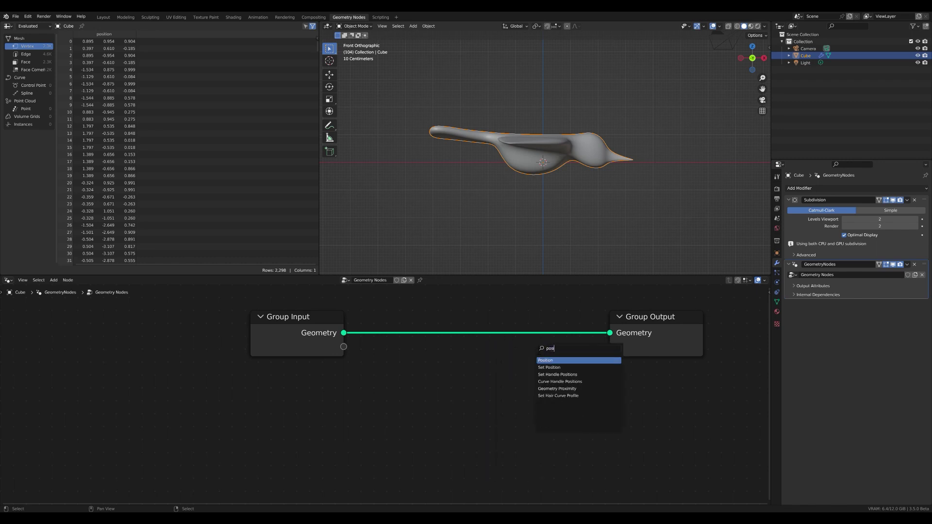
pyautogui.press('Return')
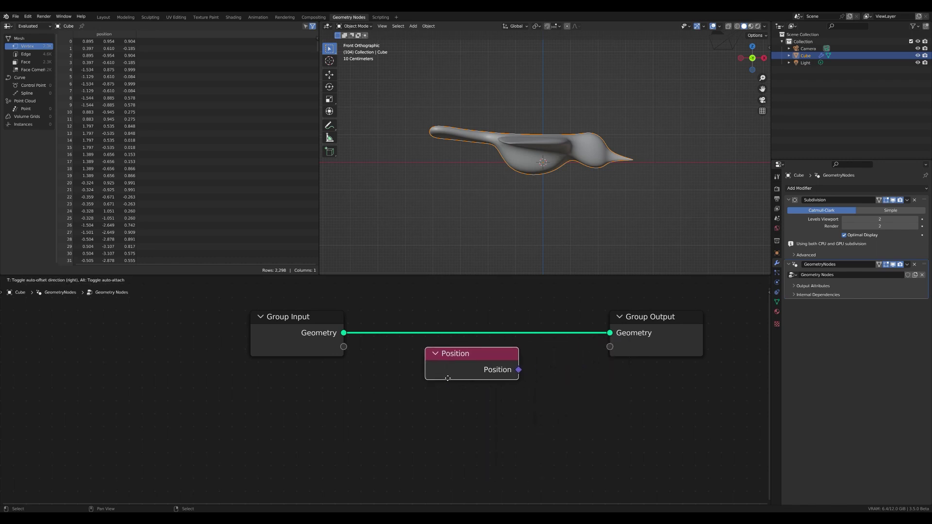
pyautogui.click(490, 371)
pyautogui.moveTo(515, 370); pyautogui.dragTo(533, 370)
pyautogui.moveTo(611, 348); pyautogui.dragTo(611, 348)
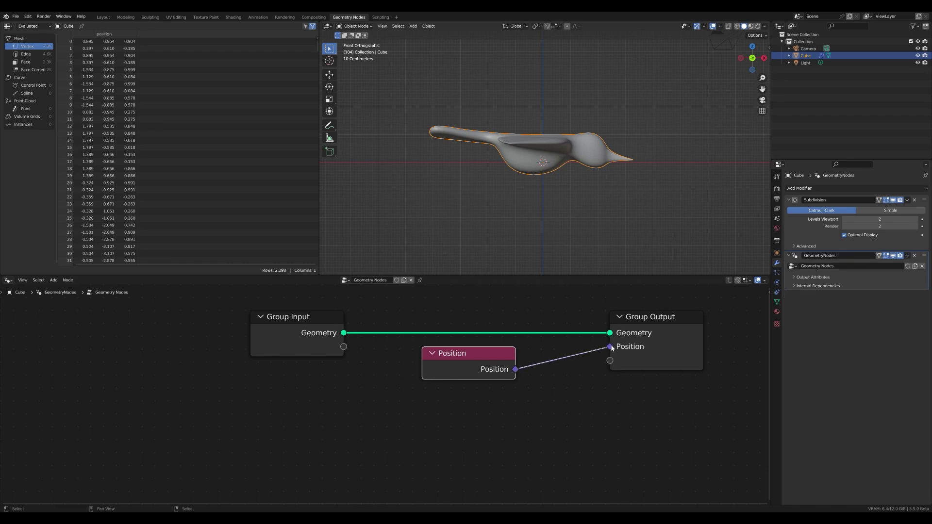
# Move the GeometryNodes modifier above Subdivision and name its Position output attribute "base".
pyautogui.moveTo(925, 261); pyautogui.dragTo(925, 202)
pyautogui.click(854, 221)
pyautogui.click(857, 232)
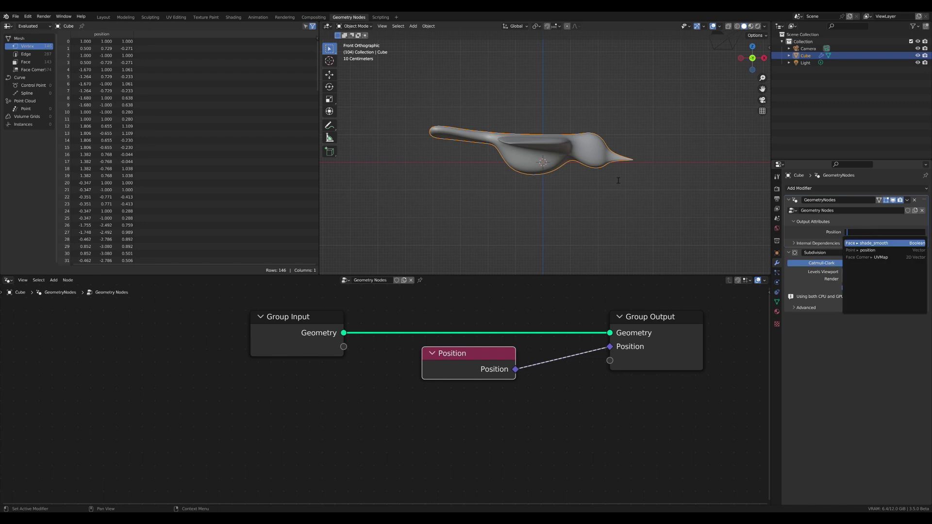
pyautogui.write('bas')
pyautogui.press('Return')
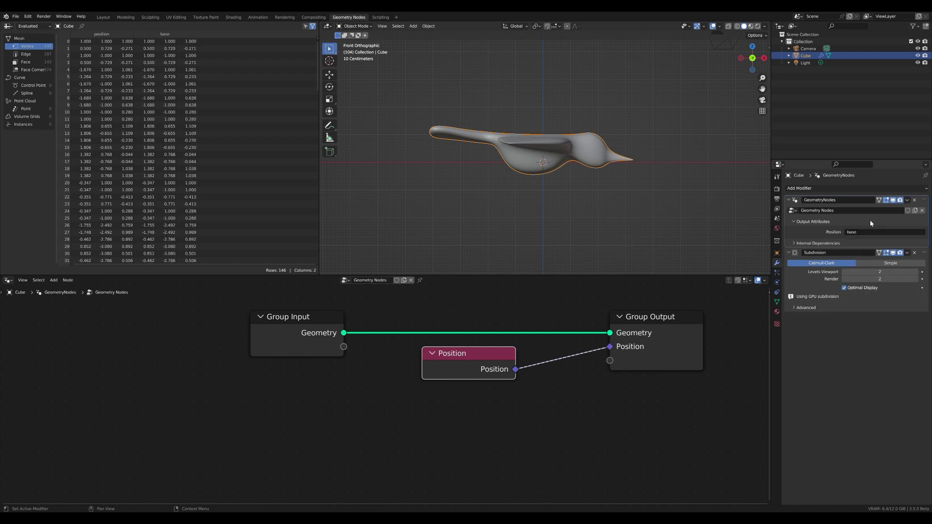
# Apply the GeometryNodes modifier and select the base attribute in the mesh's attribute list.
pyautogui.click(907, 200)
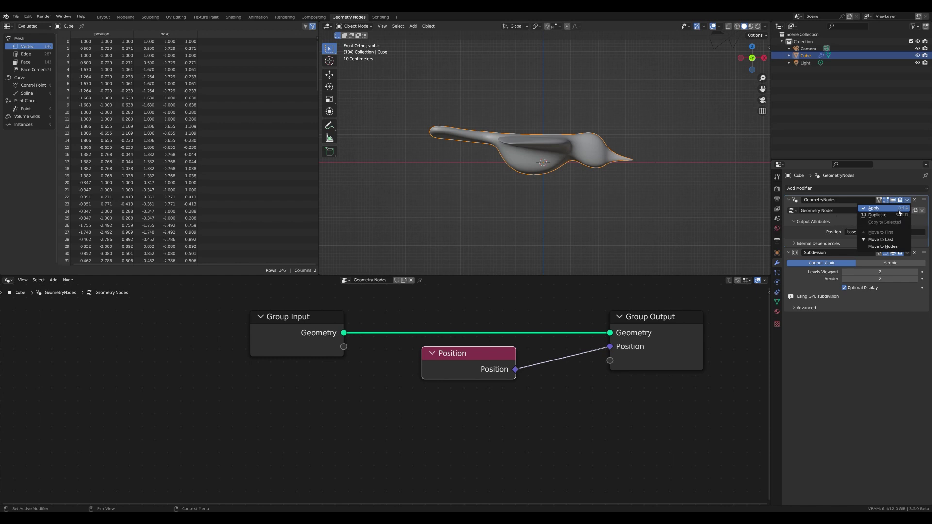
pyautogui.click(899, 211)
pyautogui.click(777, 302)
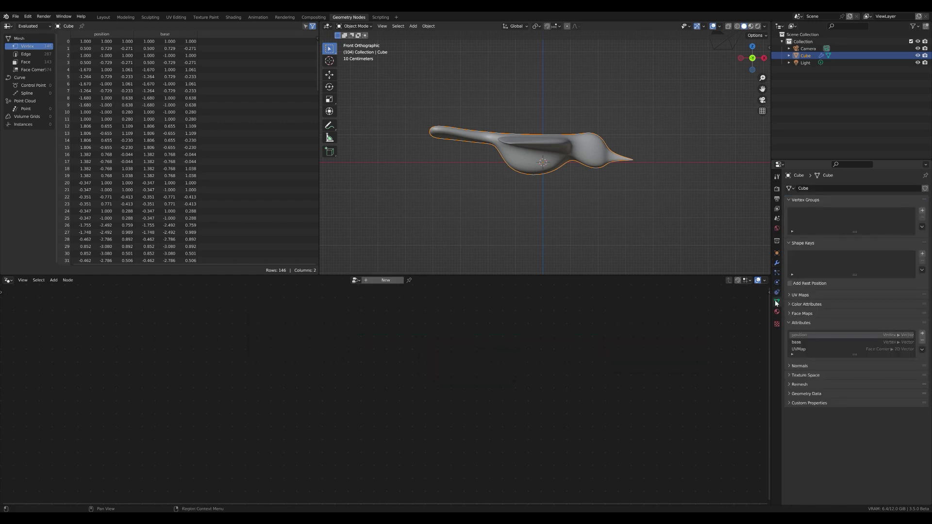
pyautogui.click(799, 344)
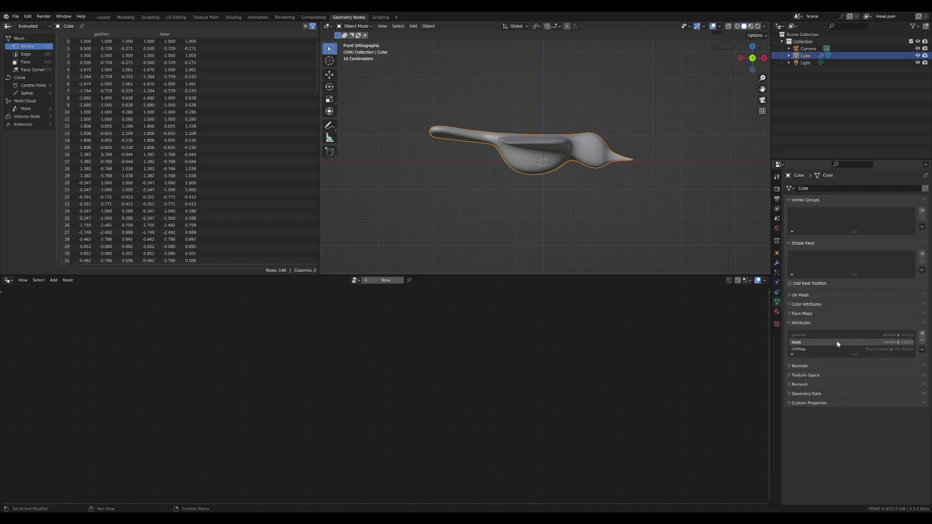
# Add a Geometry Nodes modifier that uses the existing Geometry Nodes tree and place it above Subdivision.
pyautogui.click(777, 264)
pyautogui.click(818, 189)
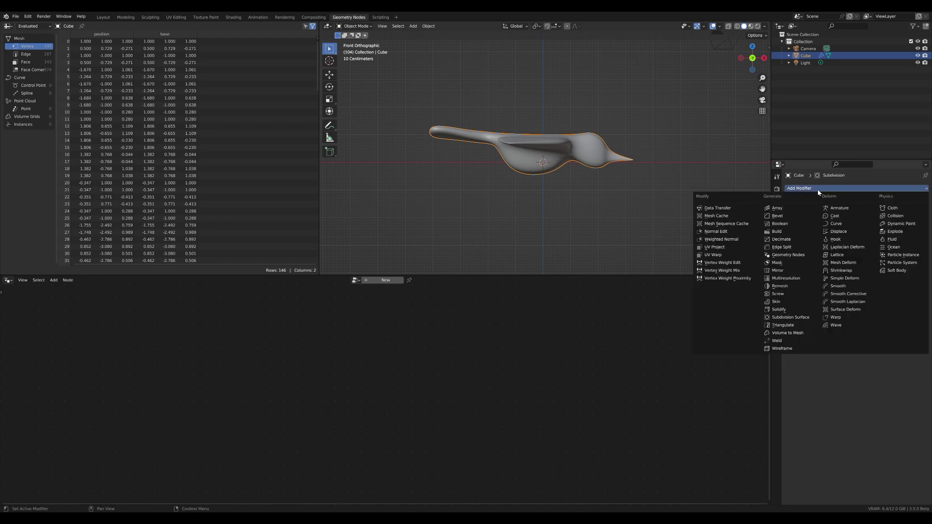
pyautogui.click(801, 255)
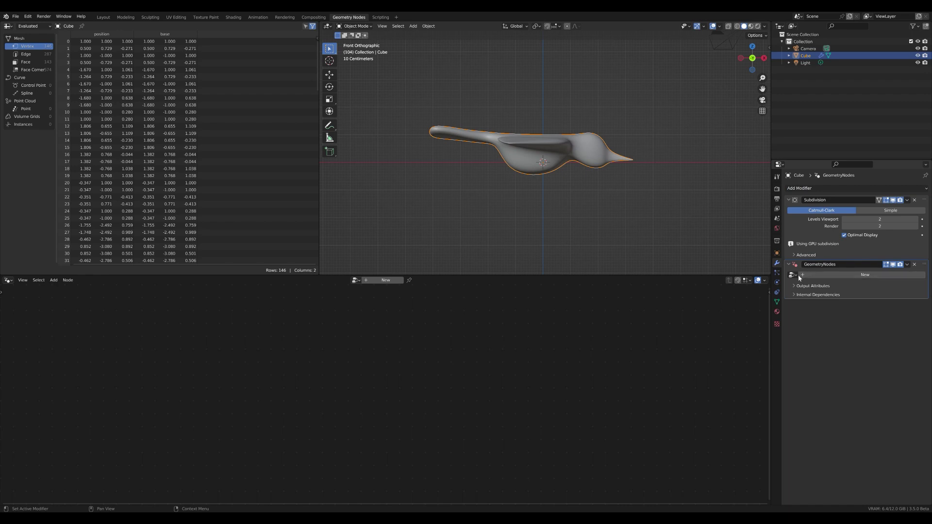
pyautogui.click(793, 274)
pyautogui.click(802, 287)
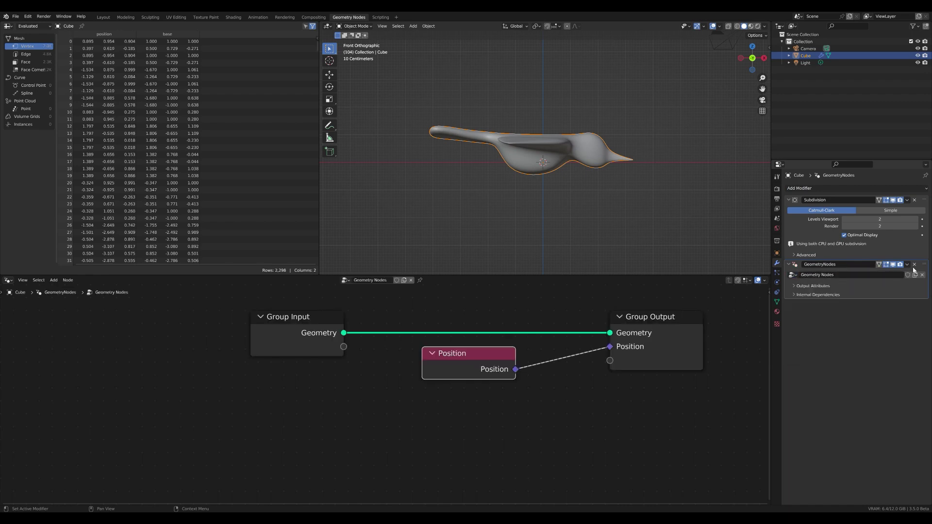
pyautogui.moveTo(914, 268); pyautogui.dragTo(869, 194)
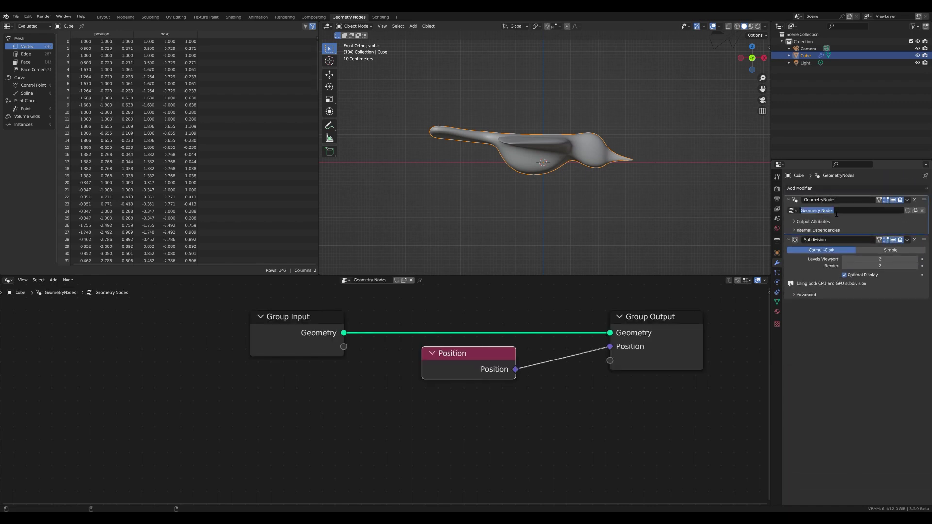
# Rename the node tree as "Save shape" and name its Position output attribute "wings_up".
pyautogui.write('Save shape')
pyautogui.press('Return')
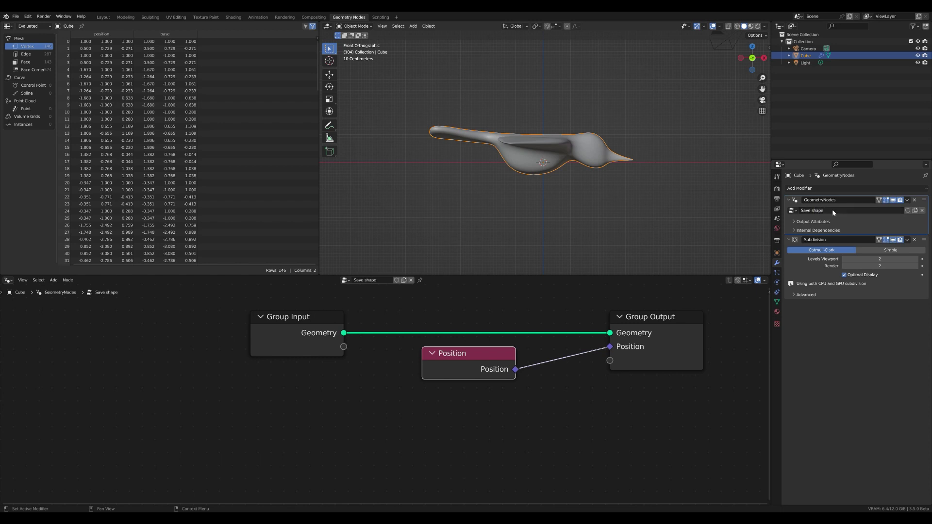
pyautogui.click(835, 221)
pyautogui.click(866, 233)
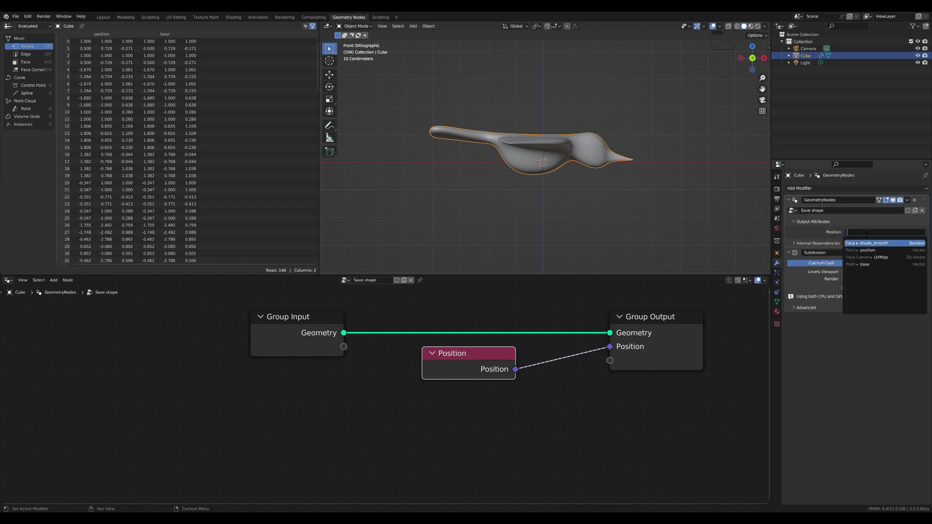
pyautogui.write('wings_')
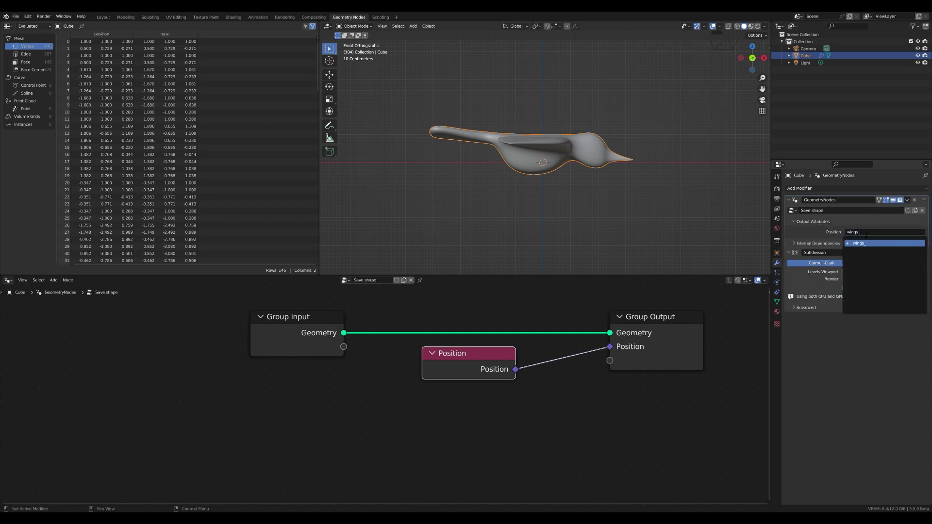
pyautogui.write('up')
pyautogui.press('Return')
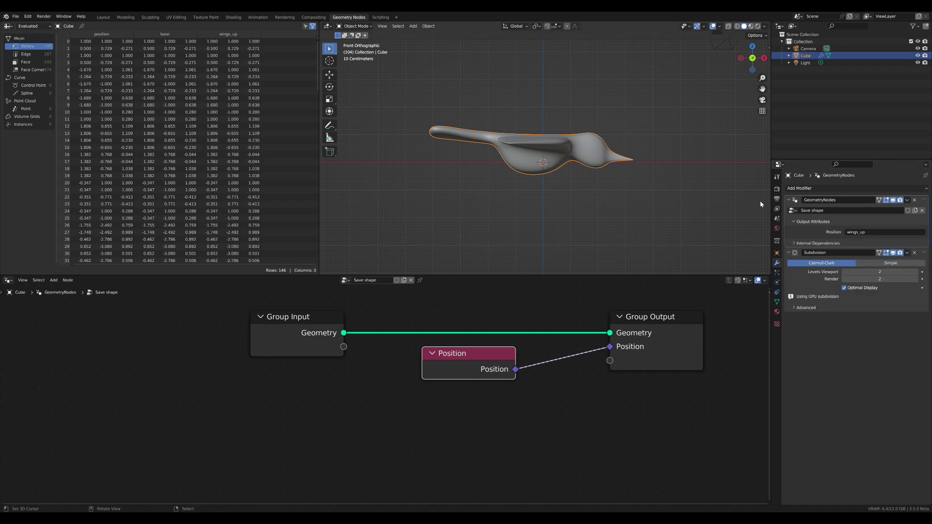
# Select the vertices at one wing tip of the bird in Edit Mode.
pyautogui.moveTo(641, 201); pyautogui.dragTo(580, 181, button='middle')
pyautogui.press('Tab')
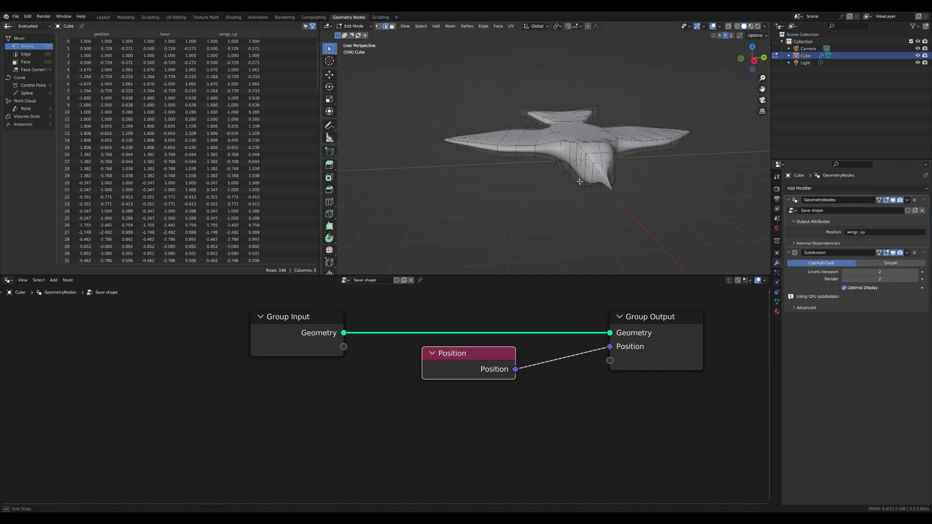
pyautogui.hotkey('shift', 'z')
pyautogui.press('1')
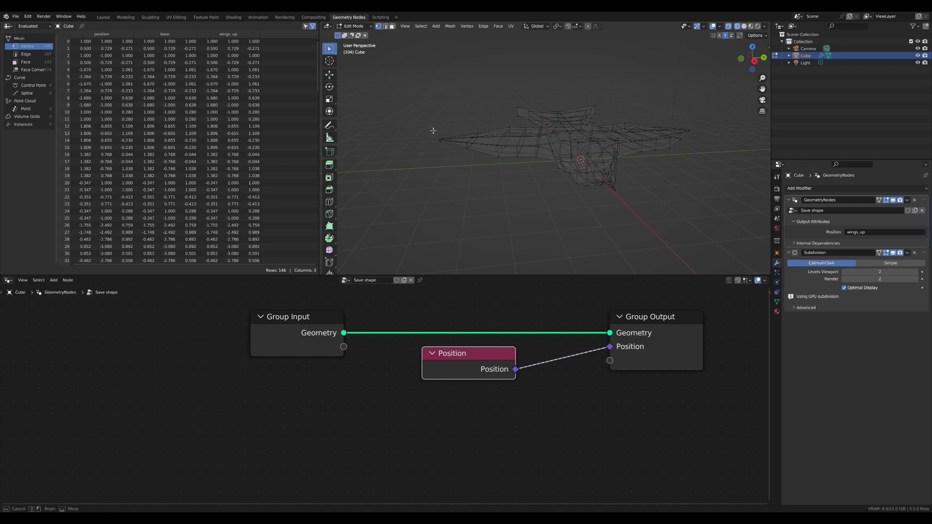
pyautogui.click(433, 129)
pyautogui.hotkey('shift', 'z')
pyautogui.moveTo(556, 83); pyautogui.dragTo(557, 81, button='middle')
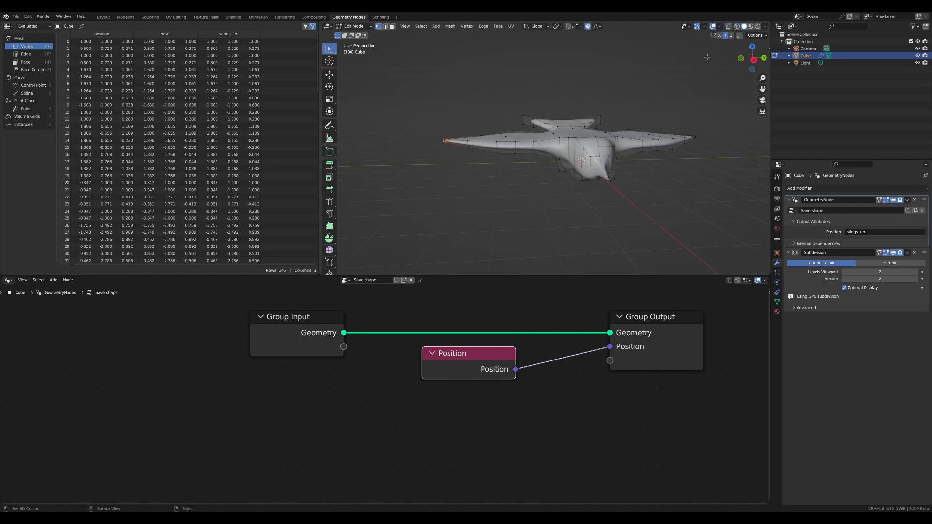
# Rotate the wing tip in the right view with Smooth proportional editing, size 5.05, to bend the wings upward, and return to Object Mode.
pyautogui.scroll(-2, 502, 155)
pyautogui.press('KP_3')
pyautogui.scroll(-2, 501, 156)
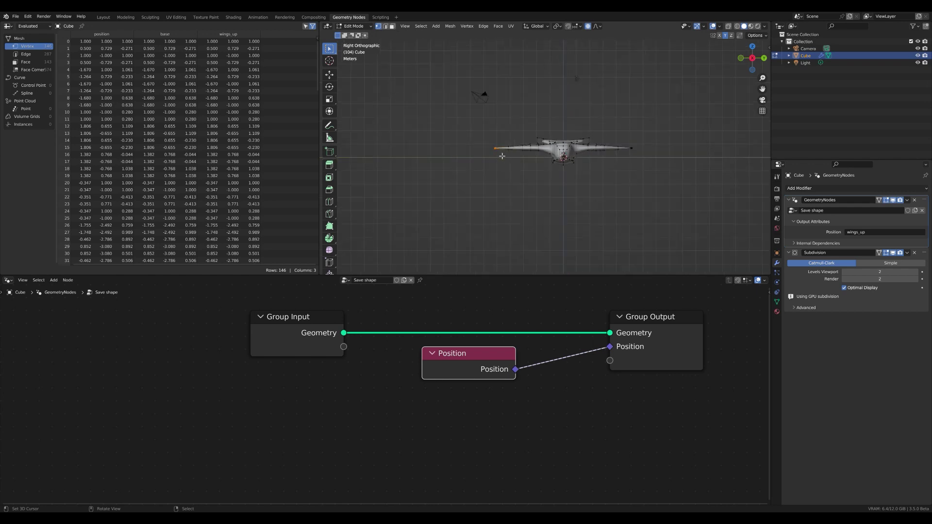
pyautogui.keyDown('shift'); pyautogui.moveTo(502, 156); pyautogui.dragTo(502, 170, button='middle'); pyautogui.keyUp('shift')
pyautogui.press('r')
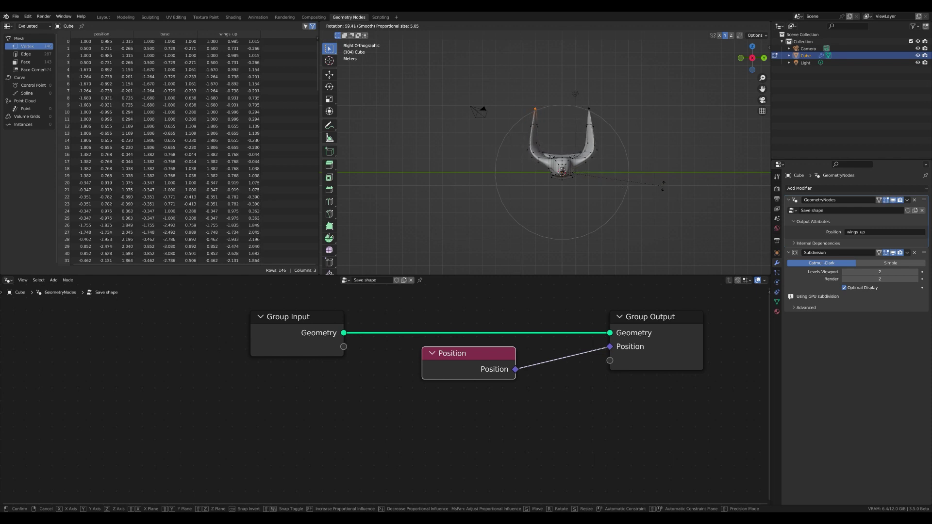
pyautogui.click(662, 191)
pyautogui.moveTo(616, 185); pyautogui.dragTo(517, 183, button='middle')
pyautogui.press('Tab')
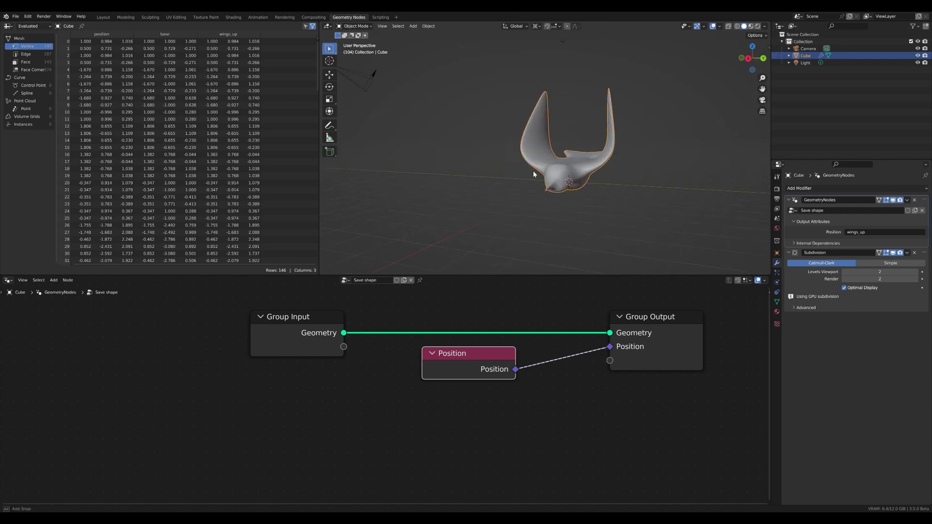
# Apply the Save shape modifier and select the wings_up attribute in the mesh's attribute list.
pyautogui.click(907, 200)
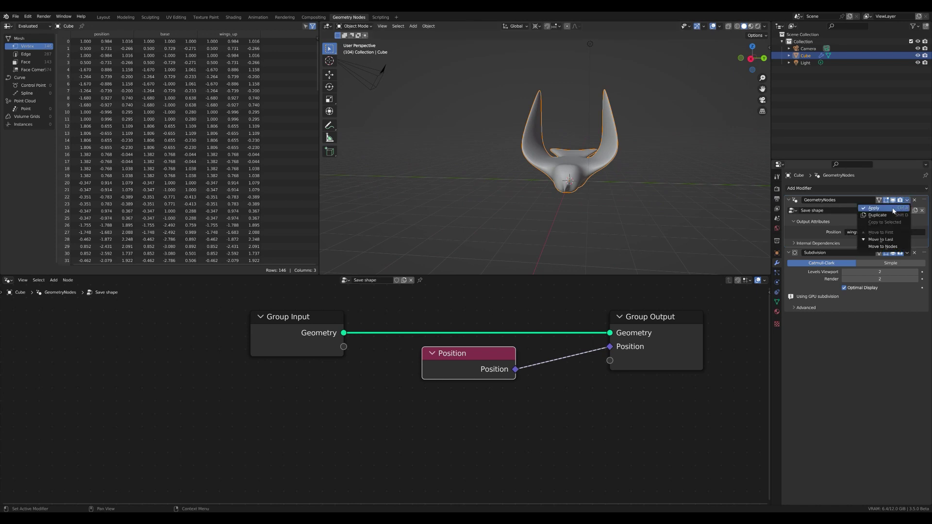
pyautogui.click(893, 209)
pyautogui.click(777, 302)
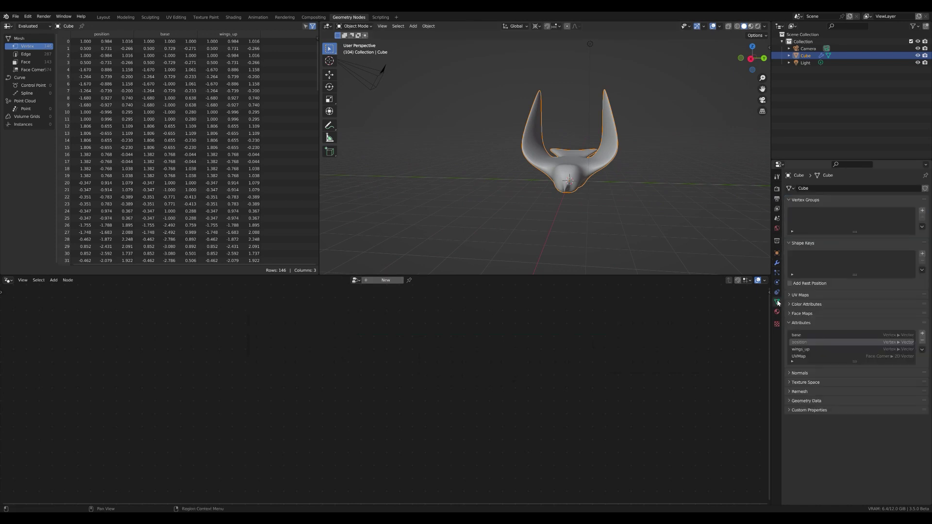
pyautogui.click(803, 351)
# Create another new geometry node tree on the bird below the Subdivision modifier.
pyautogui.click(777, 263)
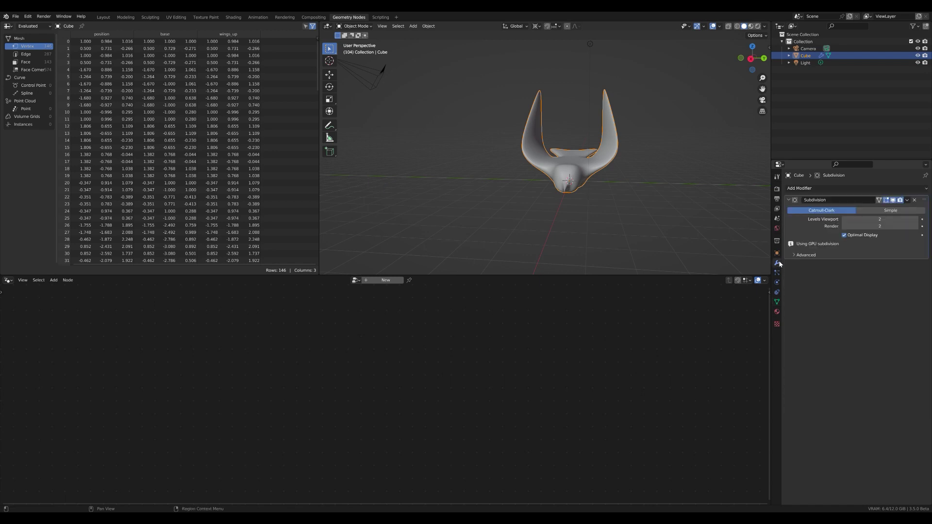
pyautogui.click(374, 282)
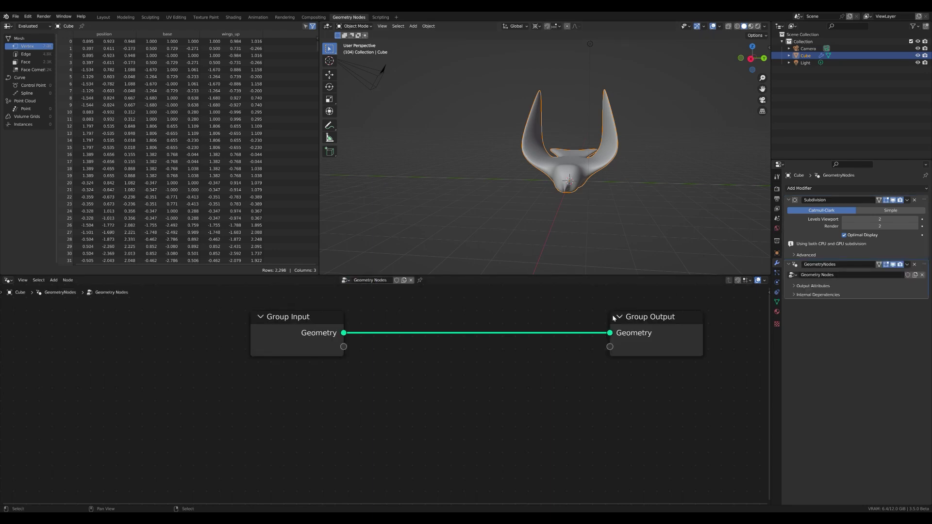
pyautogui.scroll(1, 528, 354)
# Insert a Set Position node between Group Input and Group Output and connect its Position to a new Group Input socket.
pyautogui.hotkey('shift', 'a')
pyautogui.write('se')
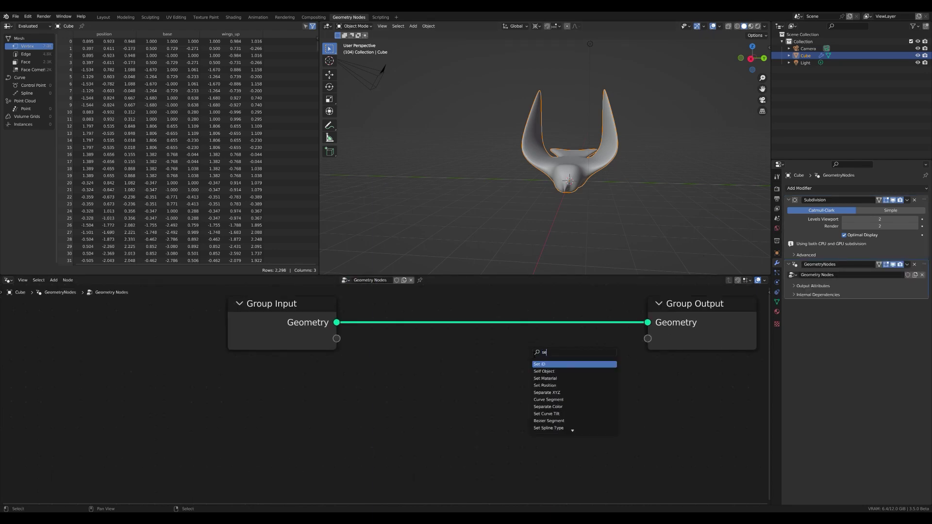
pyautogui.write('t po')
pyautogui.press('Return')
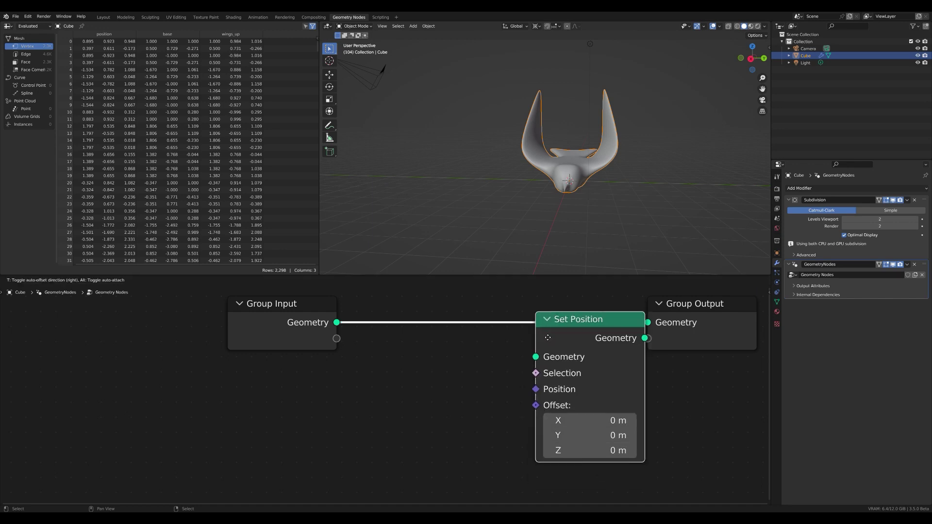
pyautogui.moveTo(476, 380); pyautogui.dragTo(337, 339)
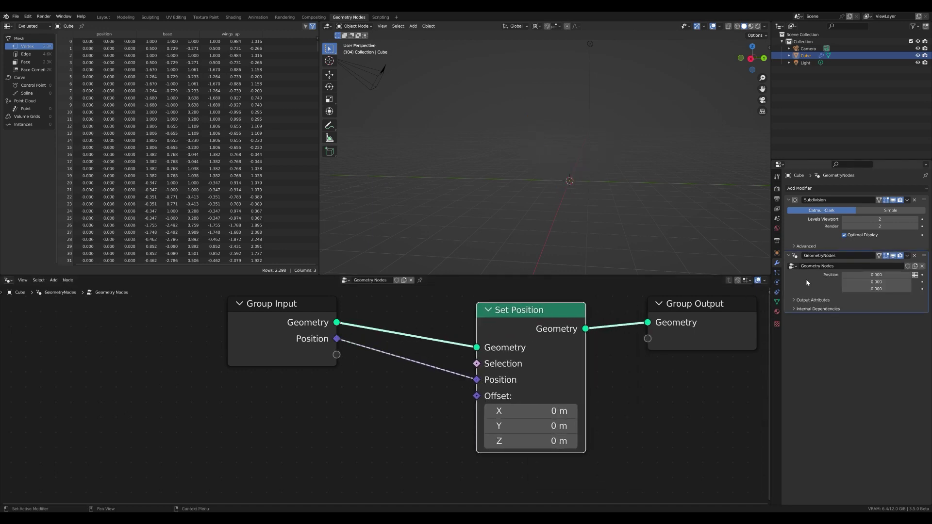
# Switch the modifier's Position input to an attribute and choose "base".
pyautogui.click(915, 274)
pyautogui.click(886, 275)
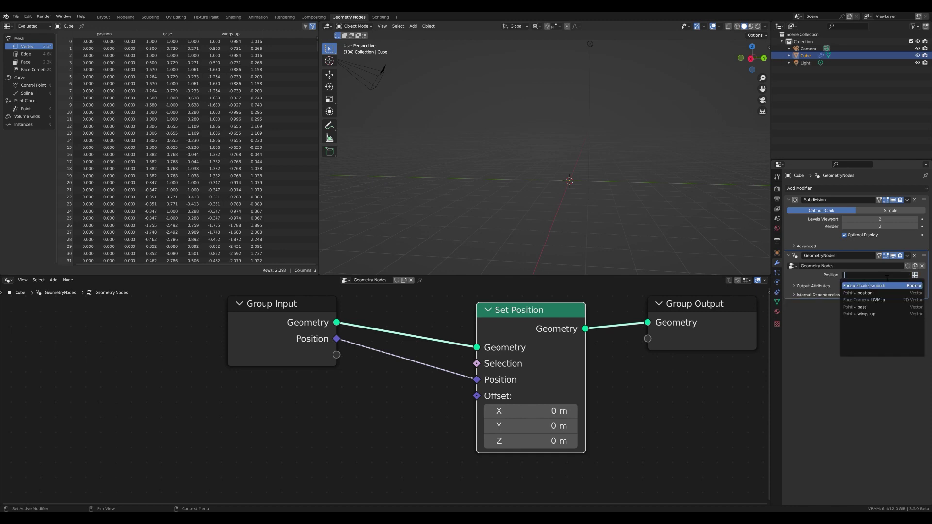
pyautogui.press('Down')
pyautogui.press('Down')
pyautogui.press('Return')
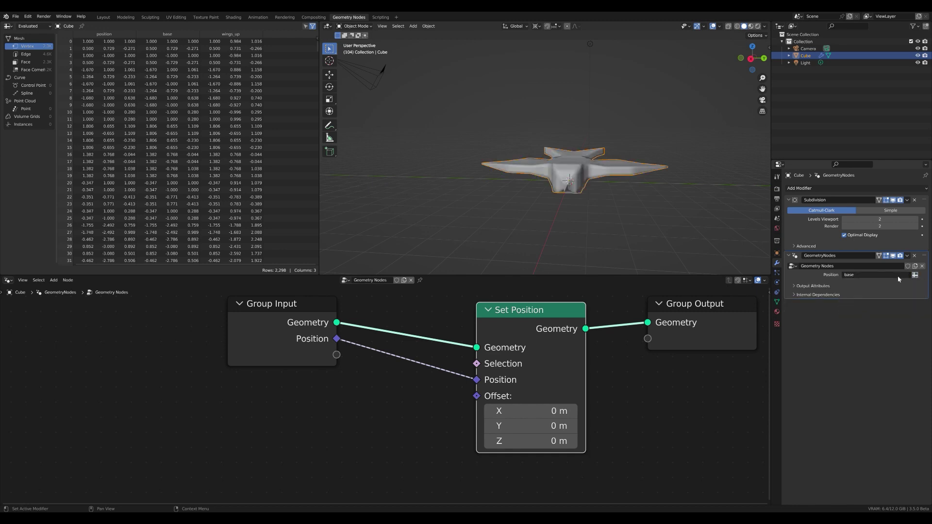
# Move the GeometryNodes modifier above the Subdivision modifier and apply it to restore the base shape.
pyautogui.moveTo(922, 256); pyautogui.dragTo(923, 203)
pyautogui.moveTo(929, 264); pyautogui.dragTo(924, 201)
pyautogui.moveTo(631, 187)
pyautogui.mouseDown(button='middle')
pyautogui.moveTo(643, 186)
pyautogui.moveTo(624, 188)
pyautogui.mouseUp(button='middle')
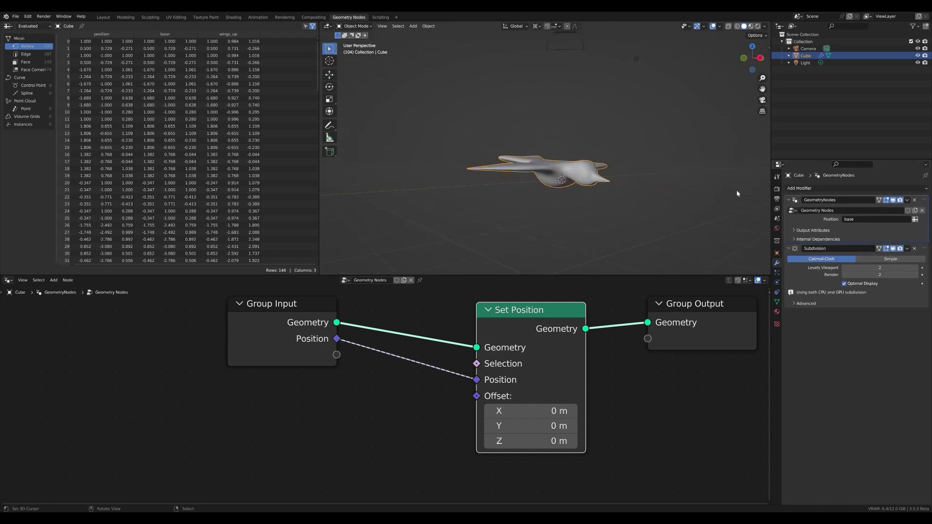
pyautogui.click(908, 200)
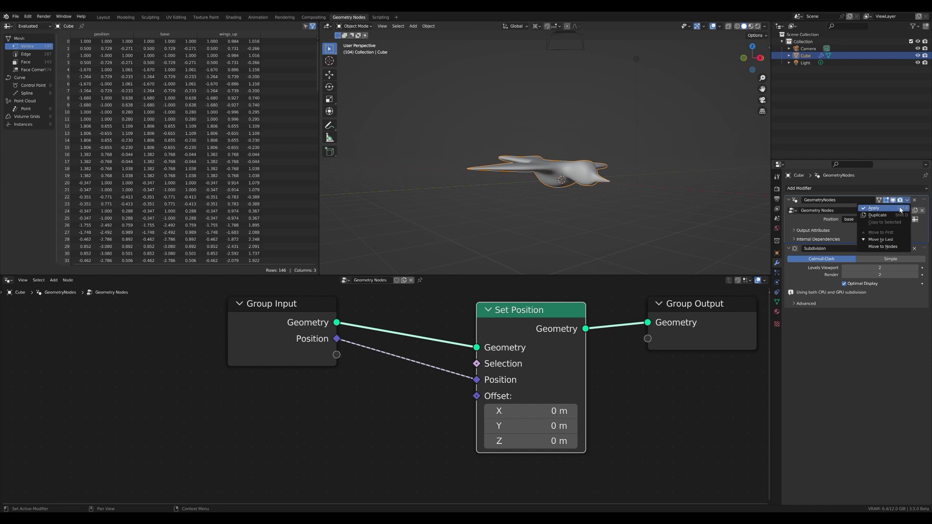
pyautogui.click(900, 209)
# Add a Geometry Nodes modifier that uses the Save shape node tree and place it above the Subdivision modifier.
pyautogui.click(854, 188)
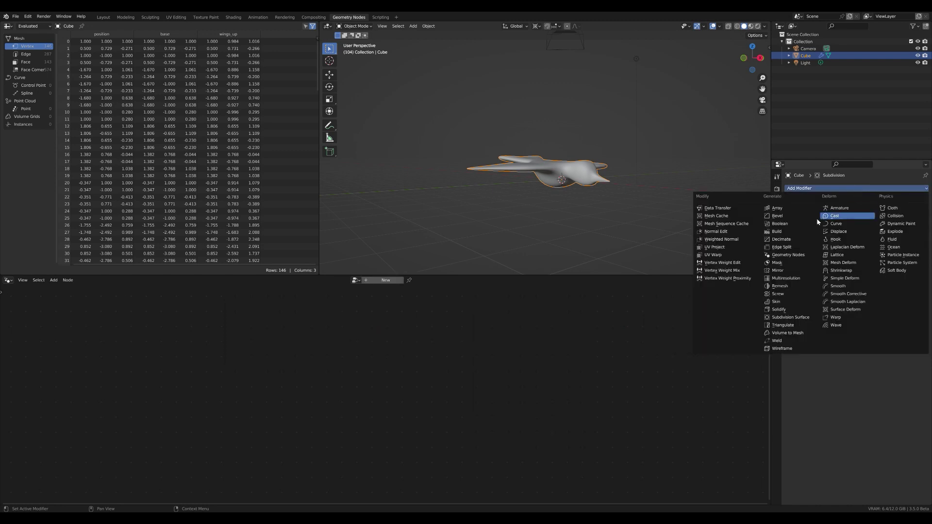
pyautogui.click(790, 249)
pyautogui.click(793, 274)
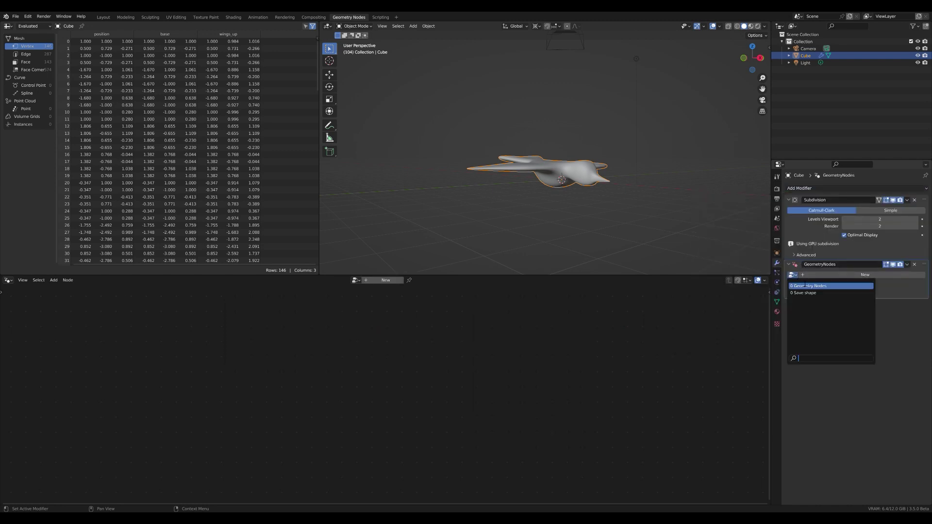
pyautogui.click(824, 285)
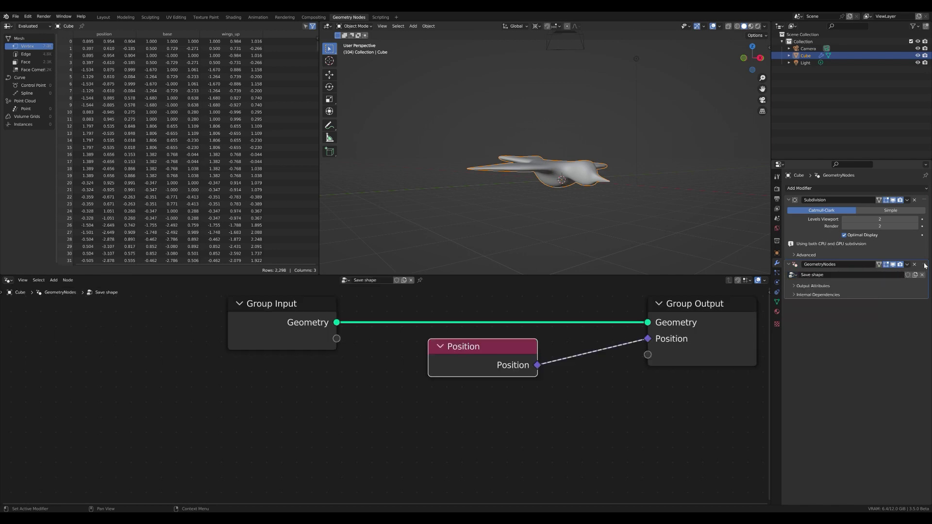
pyautogui.moveTo(925, 266); pyautogui.dragTo(925, 200)
# Name the Save shape modifier's Position output attribute "wings_down".
pyautogui.click(813, 222)
pyautogui.click(858, 232)
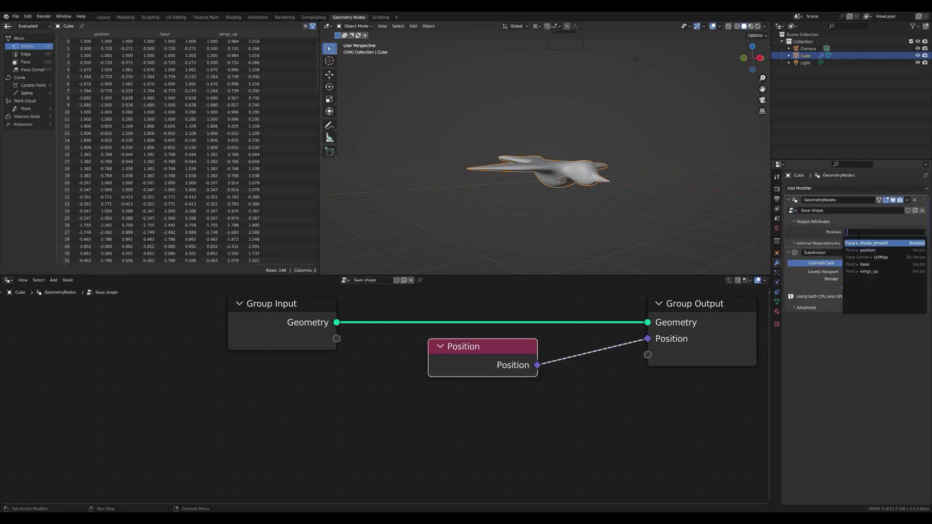
pyautogui.write('win')
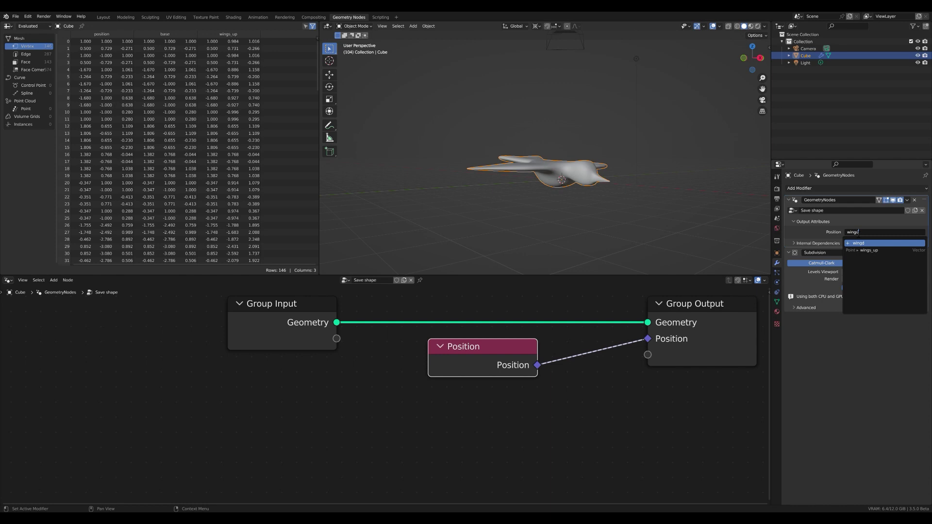
pyautogui.write('gs_down')
pyautogui.press('Return')
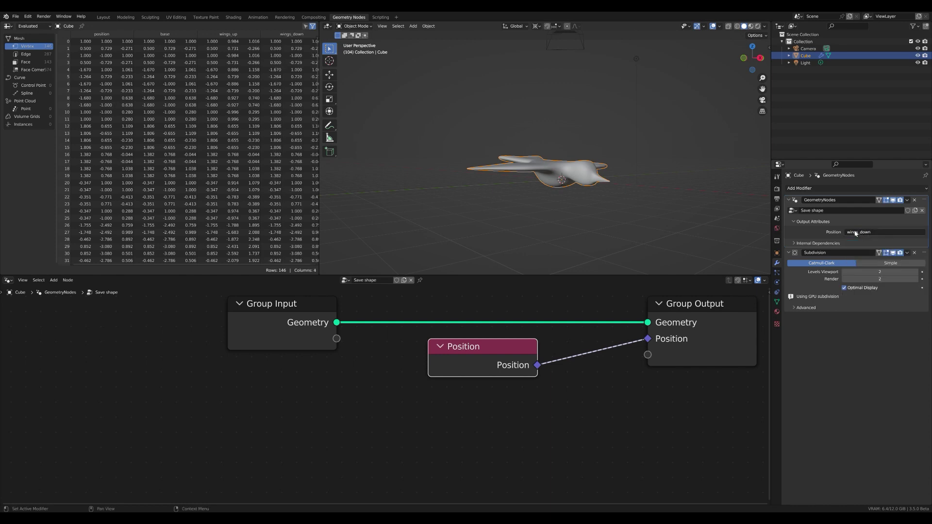
# In Edit Mode, rotate the selected wing tip downward with proportional editing in the right orthographic view, then return to Object Mode.
pyautogui.moveTo(623, 182); pyautogui.dragTo(545, 118, button='middle')
pyautogui.press('Tab')
pyautogui.keyDown('alt'); pyautogui.moveTo(539, 184); pyautogui.dragTo(615, 165, button='middle'); pyautogui.keyUp('alt')
pyautogui.scroll(1, 614, 165)
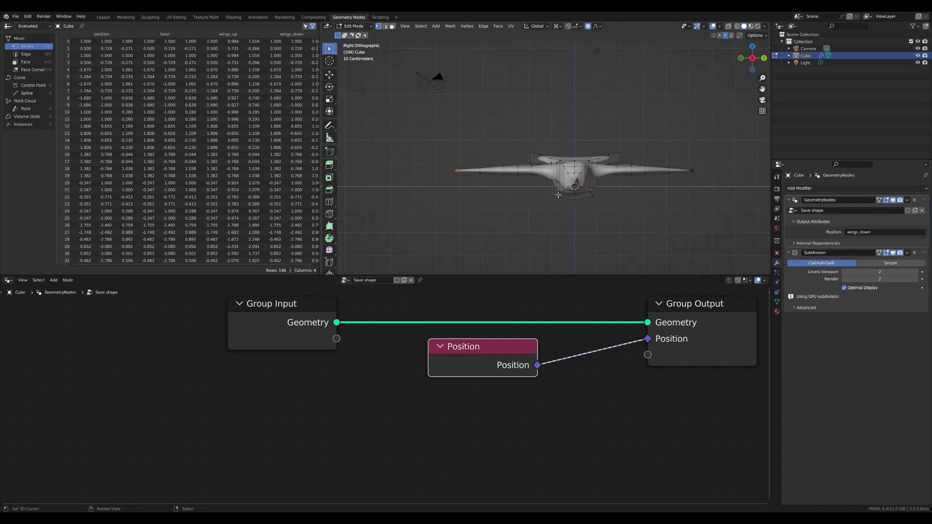
pyautogui.scroll(-2, 495, 193)
pyautogui.press('r')
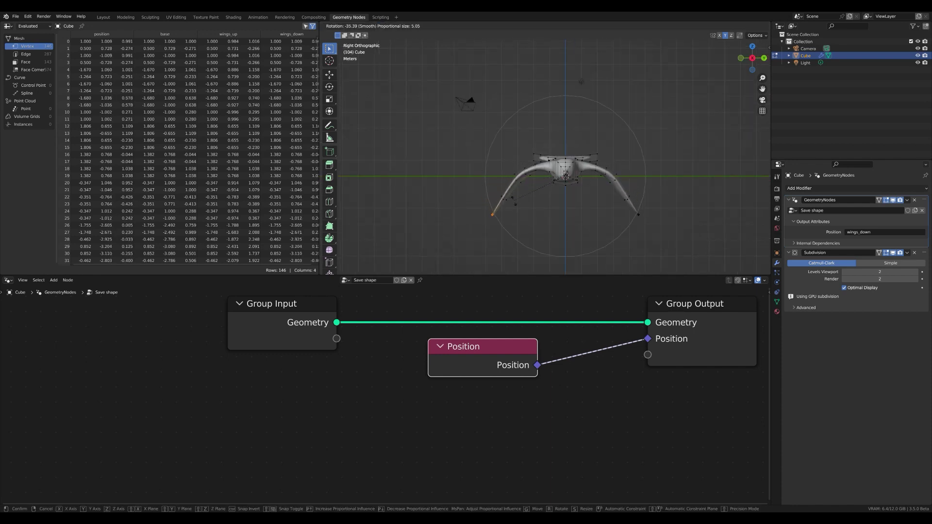
pyautogui.click(529, 238)
pyautogui.moveTo(529, 238); pyautogui.dragTo(557, 214, button='middle')
pyautogui.press('Tab')
# Apply the Save shape modifier and review the base, wings_up and wings_down entries in the mesh's attribute list.
pyautogui.click(906, 200)
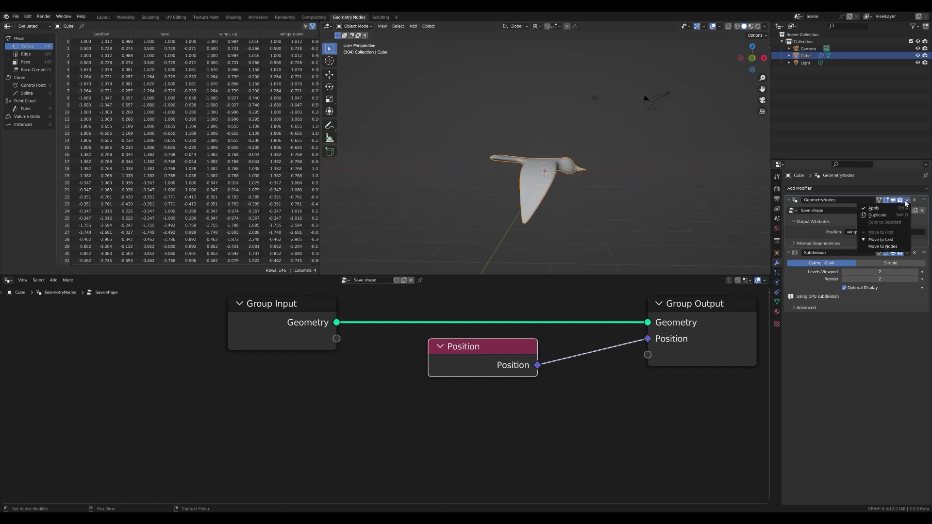
pyautogui.click(881, 207)
pyautogui.moveTo(580, 188); pyautogui.dragTo(559, 191, button='middle')
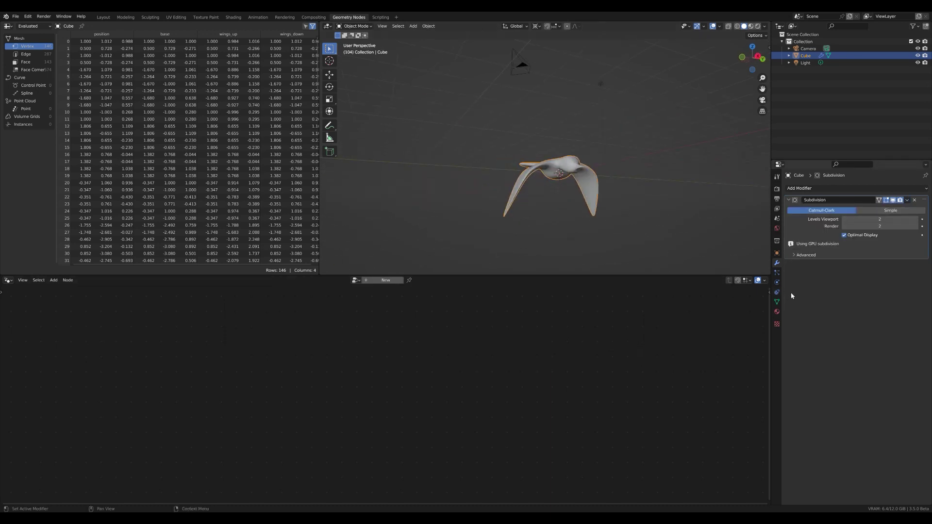
pyautogui.click(777, 302)
pyautogui.click(809, 343)
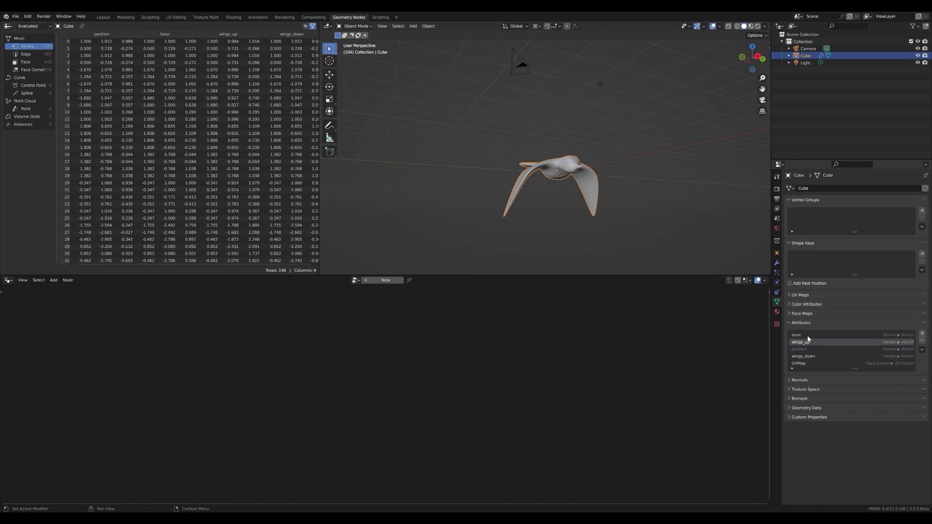
pyautogui.click(813, 356)
pyautogui.click(800, 337)
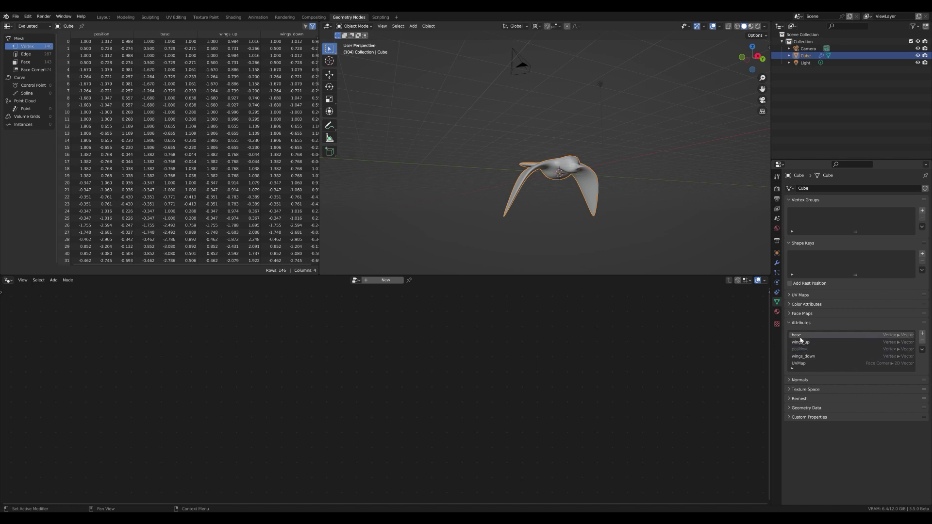
# Create a new geometry node tree on the bird below the Subdivision modifier.
pyautogui.click(778, 263)
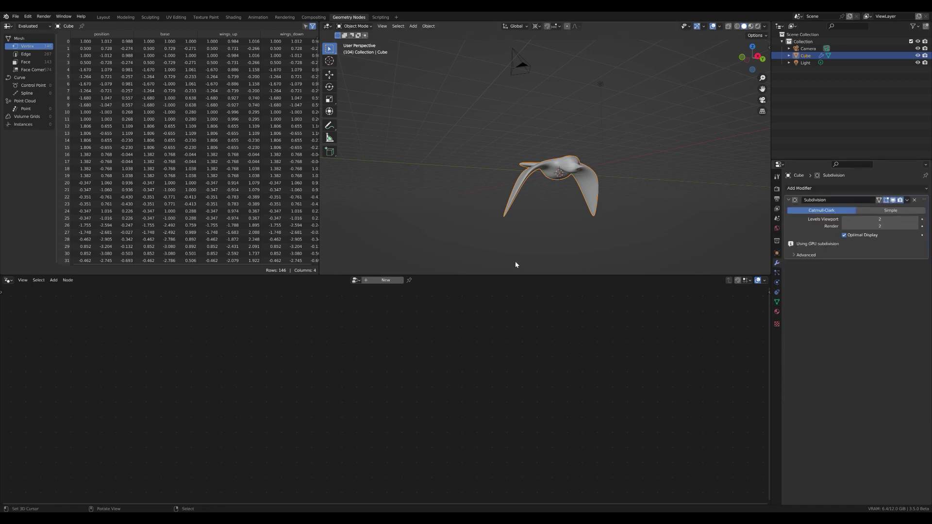
pyautogui.click(386, 280)
pyautogui.scroll(-1, 548, 182)
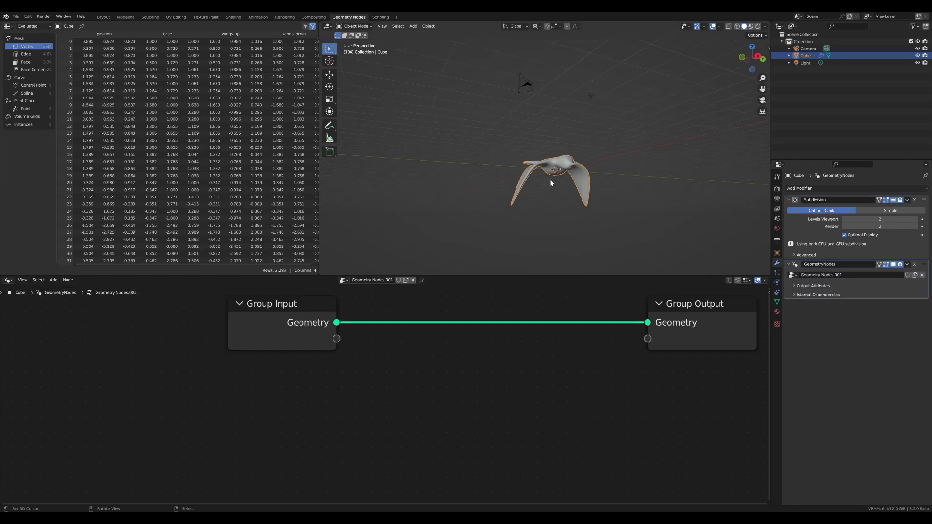
pyautogui.moveTo(537, 299); pyautogui.dragTo(540, 328, button='middle')
pyautogui.moveTo(498, 193); pyautogui.dragTo(575, 215, button='middle')
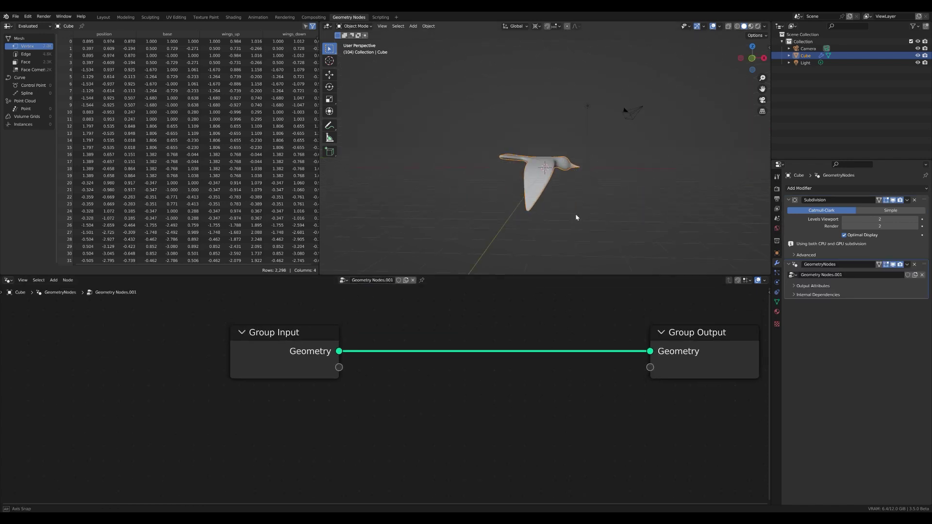
# Insert a Set Position node between Group Input and Group Output, and move Group Input away to make room.
pyautogui.hotkey('shift', 'a')
pyautogui.click(578, 321)
pyautogui.write('set')
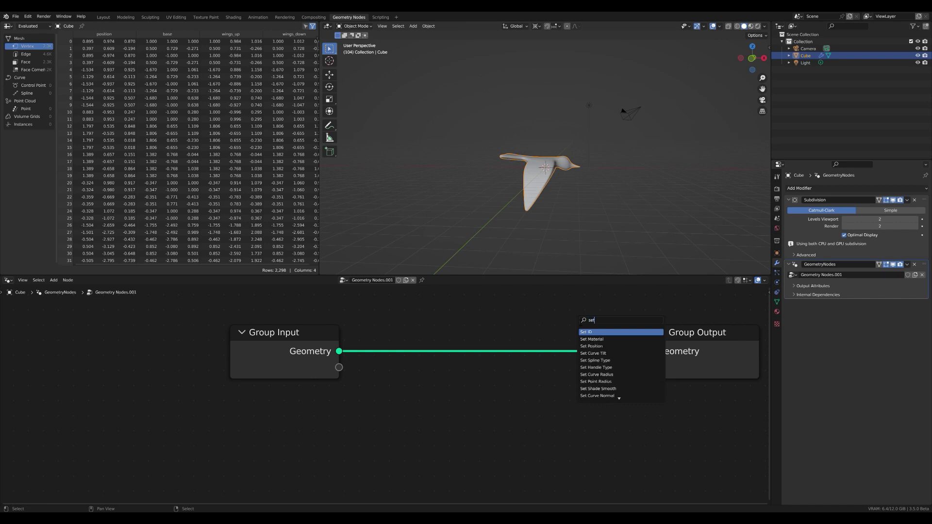
pyautogui.click(600, 346)
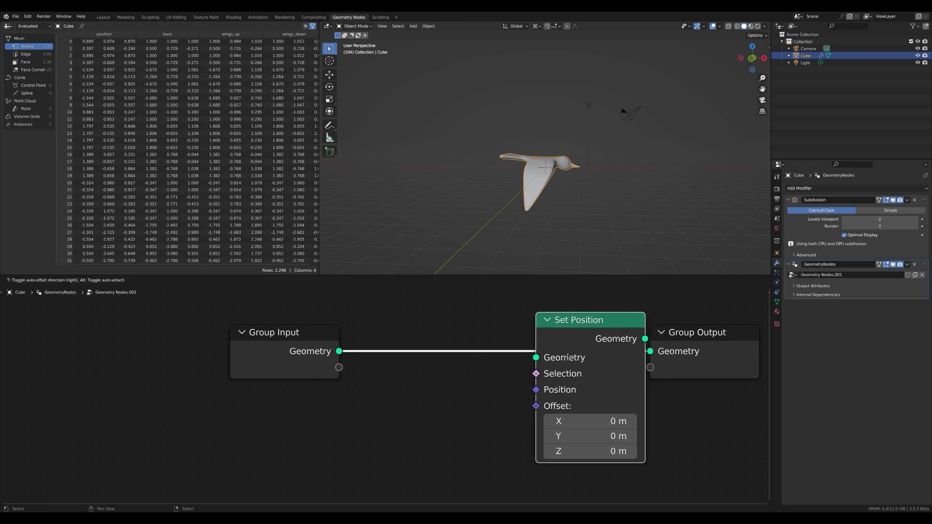
pyautogui.click(563, 359)
pyautogui.scroll(-3, 565, 356)
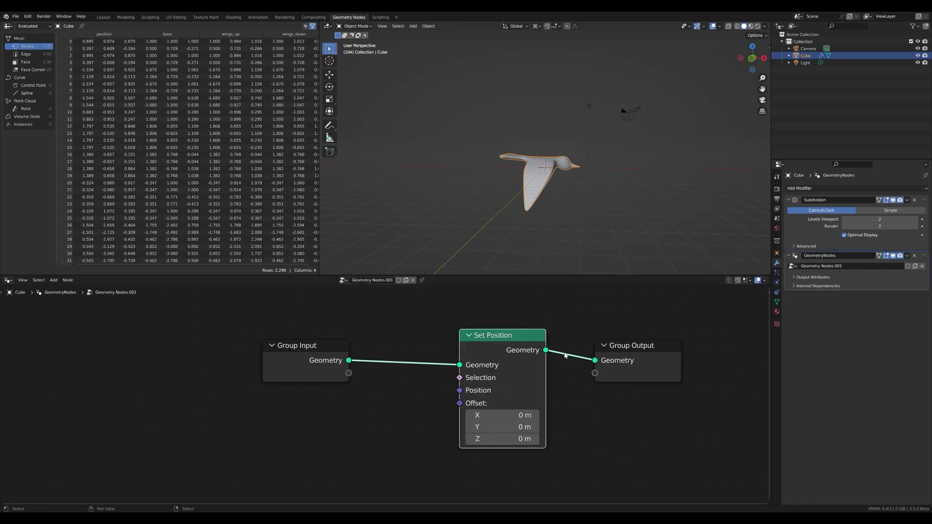
pyautogui.moveTo(407, 357); pyautogui.dragTo(489, 358, button='middle')
pyautogui.moveTo(415, 374); pyautogui.dragTo(243, 375)
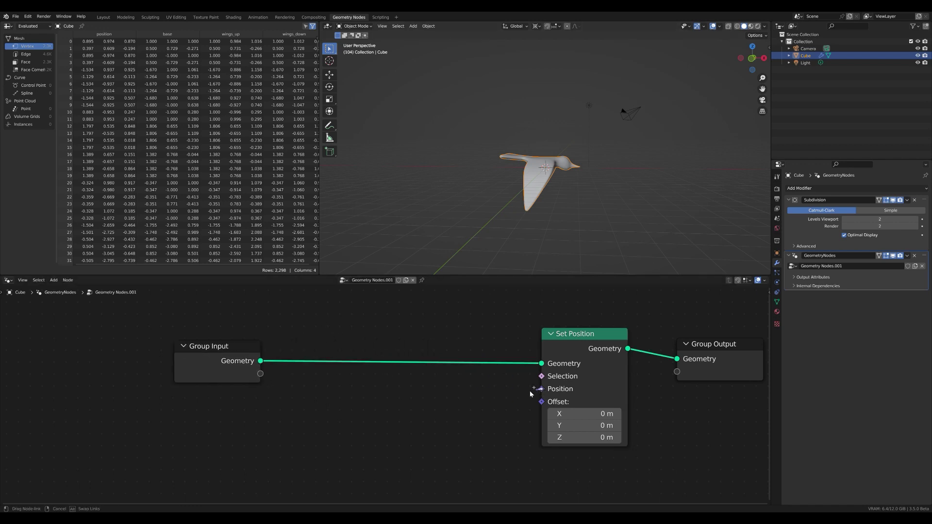
# Add a vector Mix node whose Result feeds the Position input of Set Position.
pyautogui.moveTo(541, 396); pyautogui.dragTo(456, 402)
pyautogui.write('mix')
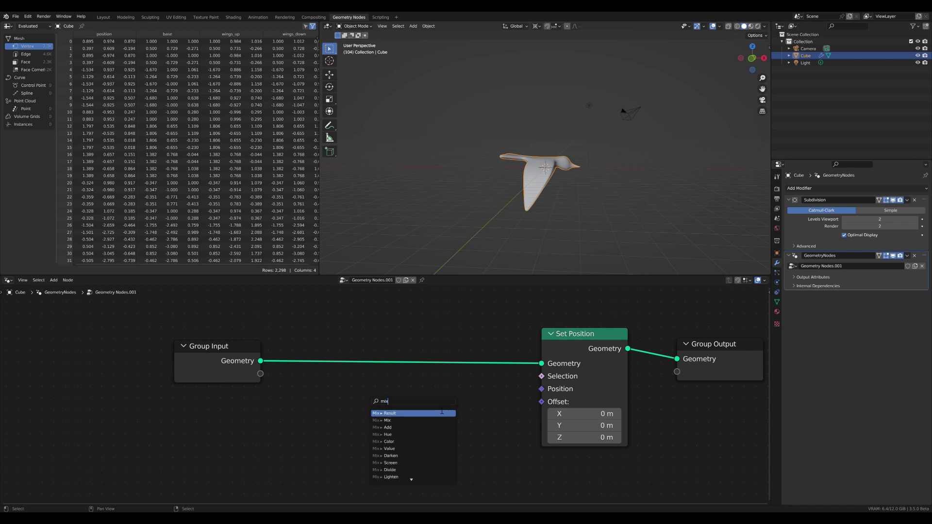
pyautogui.press('Return')
pyautogui.click(485, 398)
pyautogui.moveTo(401, 466); pyautogui.dragTo(449, 396, button='middle')
# Connect a vector Named Attribute node to input A of the Mix node and set its name to wings_up.
pyautogui.moveTo(445, 398); pyautogui.dragTo(361, 418)
pyautogui.write('named')
pyautogui.click(357, 420)
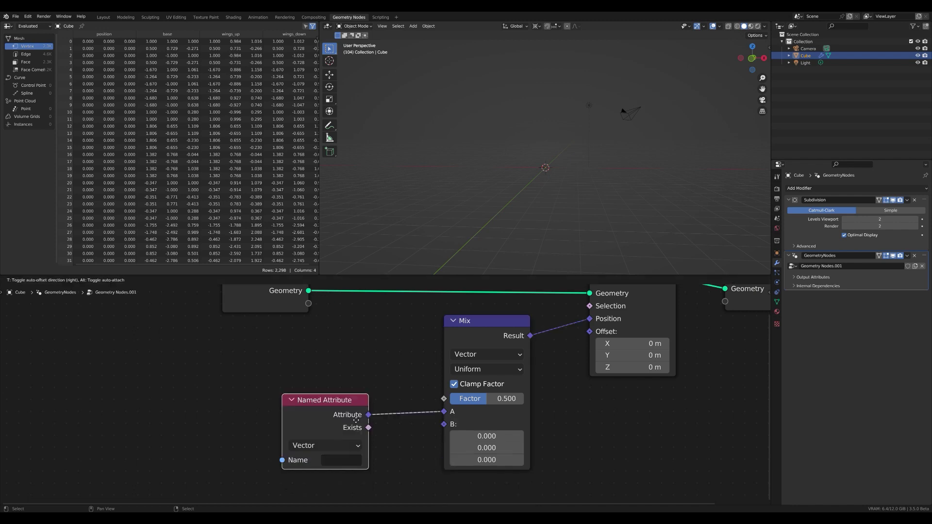
pyautogui.click(357, 364)
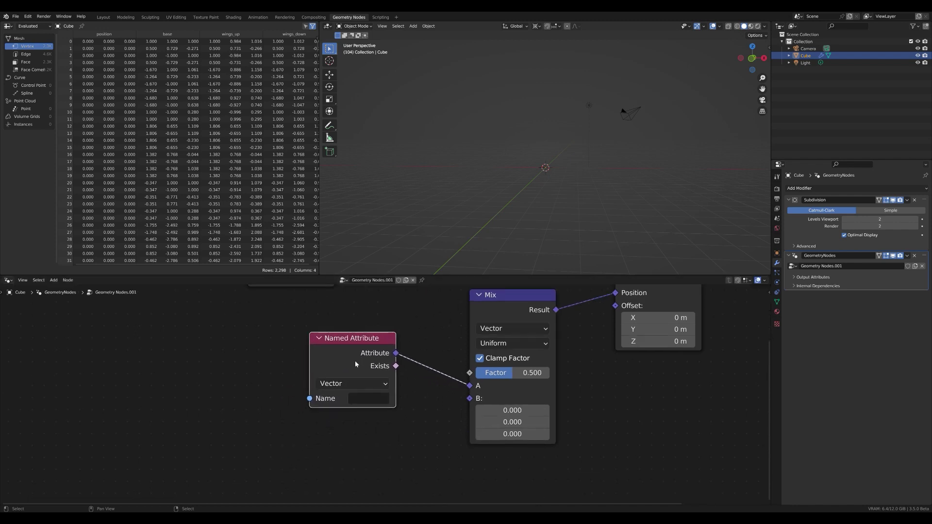
pyautogui.click(370, 398)
pyautogui.click(379, 320)
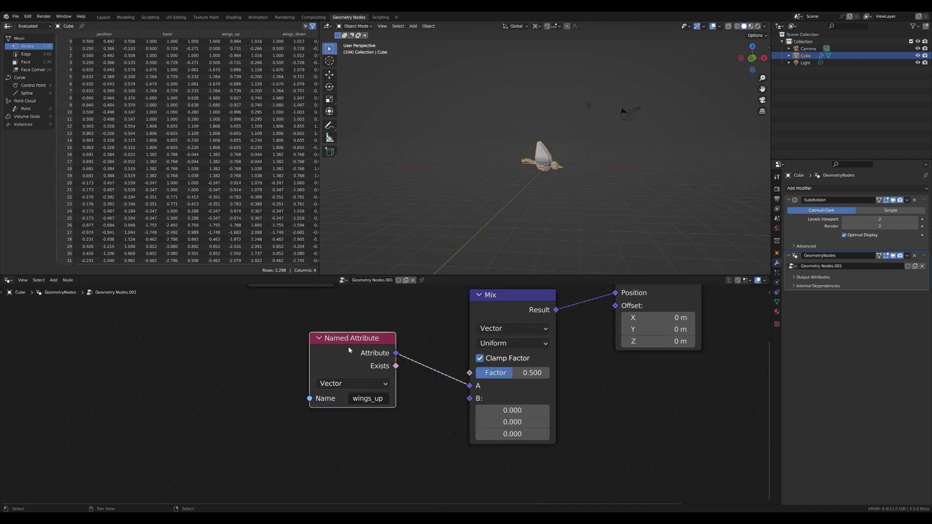
# Duplicate the wings_up Named Attribute node straight below the original and connect the copy to input B of the Mix node.
pyautogui.hotkey('shift', 'd')
pyautogui.press('y')
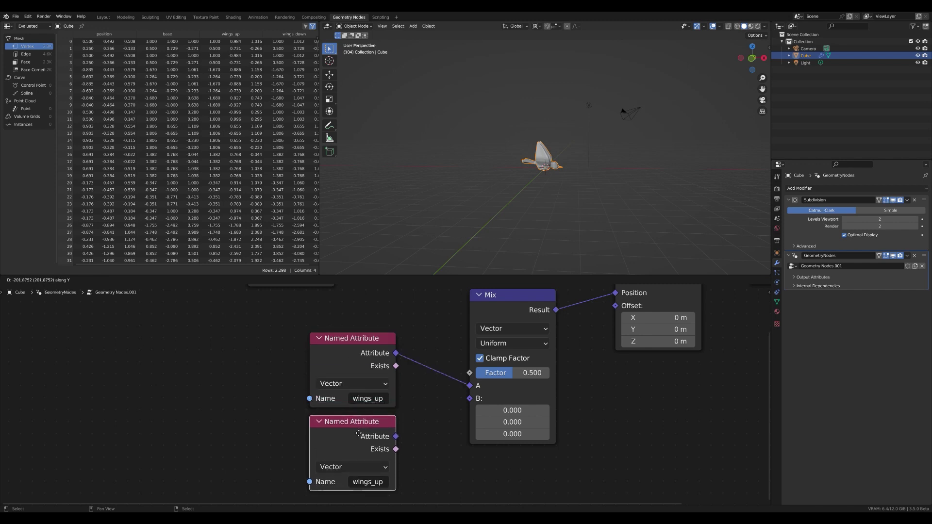
pyautogui.click(352, 434)
pyautogui.moveTo(396, 437); pyautogui.dragTo(470, 399)
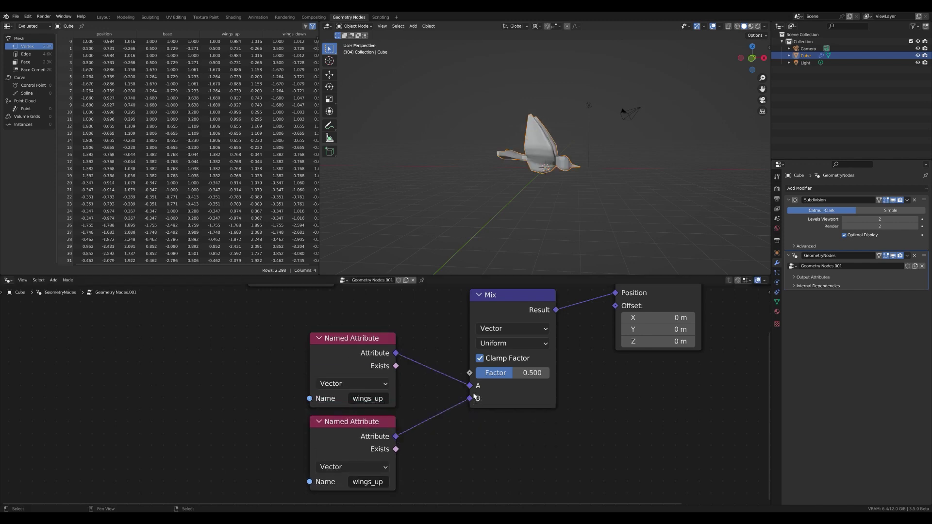
# Move the GeometryNodes modifier above the Subdivision modifier and set the Mix node's Factor to 1.000.
pyautogui.moveTo(923, 257); pyautogui.dragTo(913, 200)
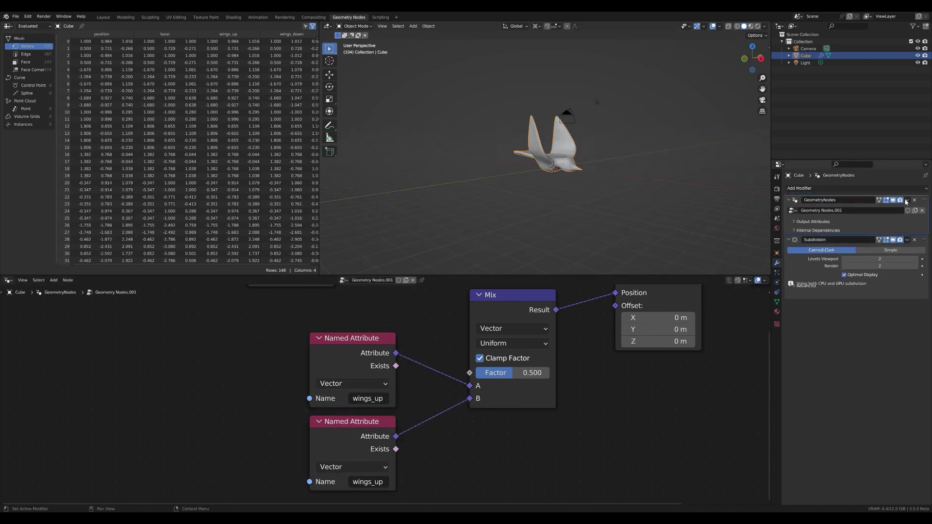
pyautogui.moveTo(662, 177); pyautogui.dragTo(553, 189, button='middle')
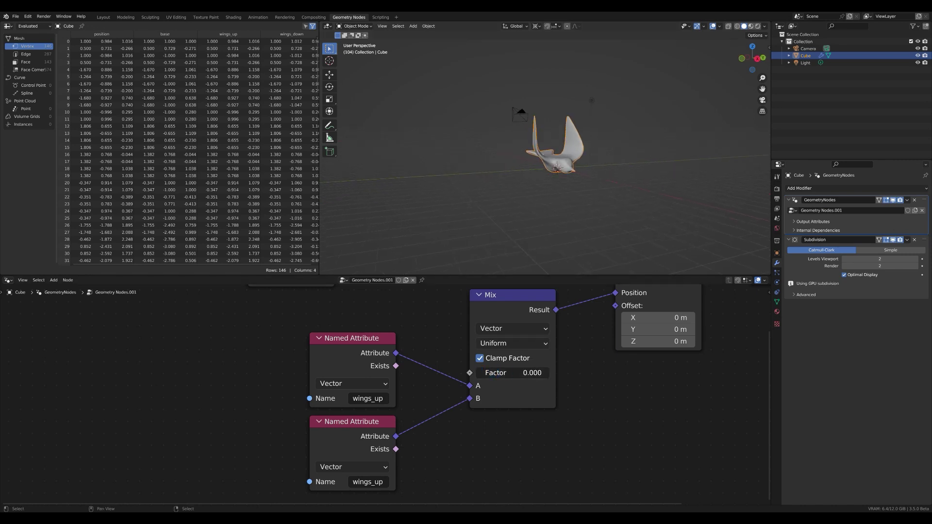
pyautogui.moveTo(514, 372); pyautogui.dragTo(535, 373)
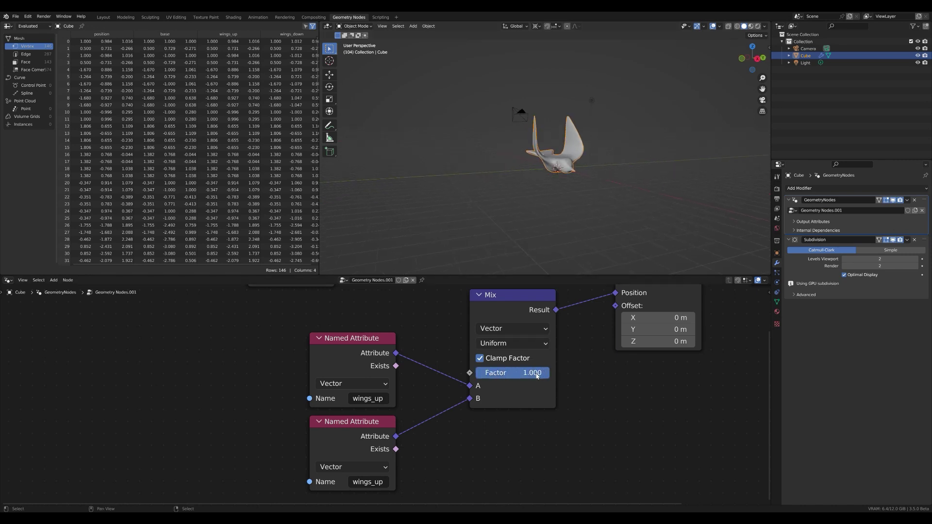
# Set the lower Named Attribute to wings_down and preview the flap by varying the Mix Factor between its extremes, ending at 0.000.
pyautogui.click(369, 482)
pyautogui.click(388, 418)
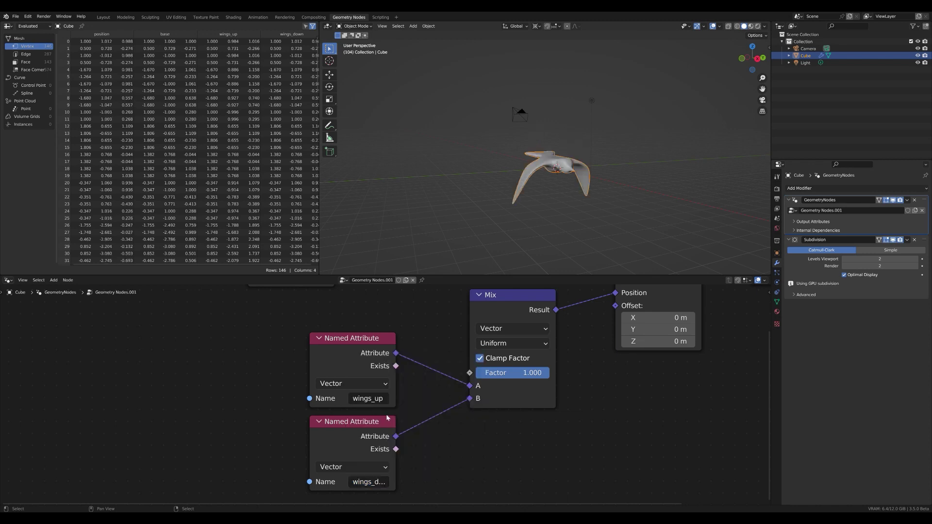
pyautogui.moveTo(517, 375)
pyautogui.mouseDown()
pyautogui.moveTo(445, 375)
pyautogui.moveTo(518, 375)
pyautogui.mouseUp()
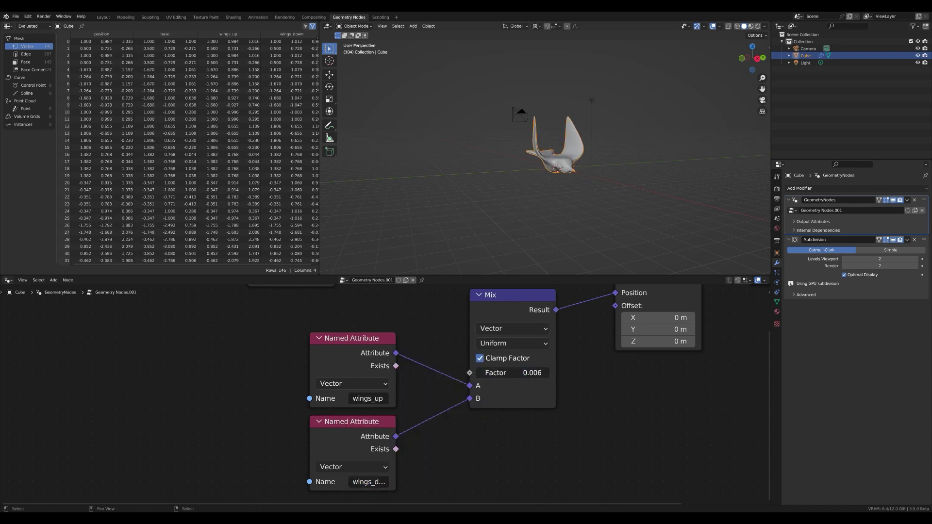
pyautogui.moveTo(477, 373); pyautogui.dragTo(481, 373)
pyautogui.press('KP_1')
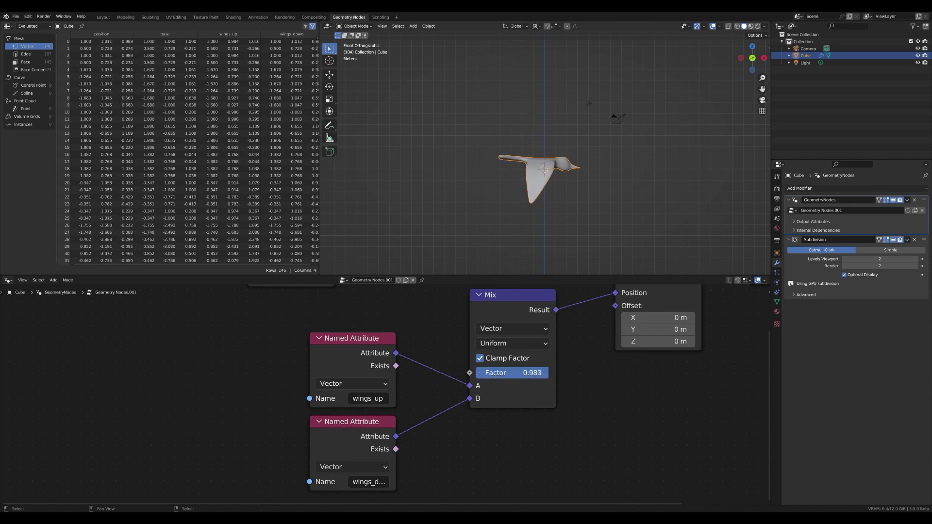
pyautogui.moveTo(612, 173); pyautogui.dragTo(538, 176, button='middle')
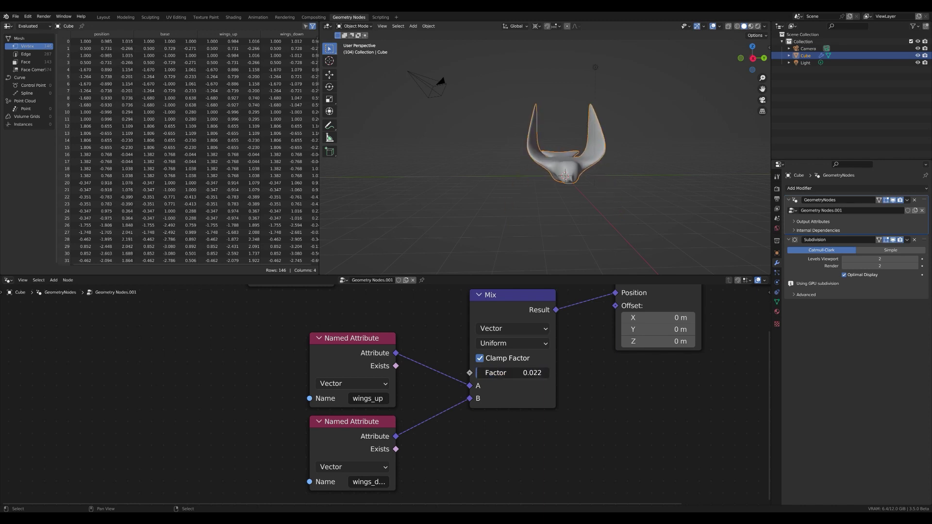
pyautogui.scroll(-2, 469, 373)
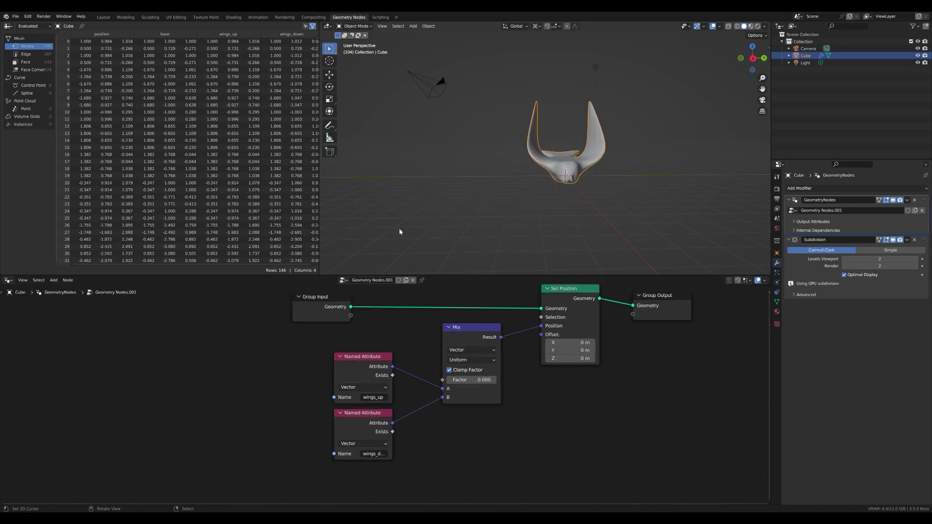
# Move the Group Input node far away from the other nodes to make room for more nodes before Set Position.
pyautogui.scroll(-1, 399, 232)
pyautogui.scroll(-4, 360, 362)
pyautogui.moveTo(360, 362); pyautogui.dragTo(399, 377, button='middle')
pyautogui.moveTo(374, 354); pyautogui.dragTo(105, 346)
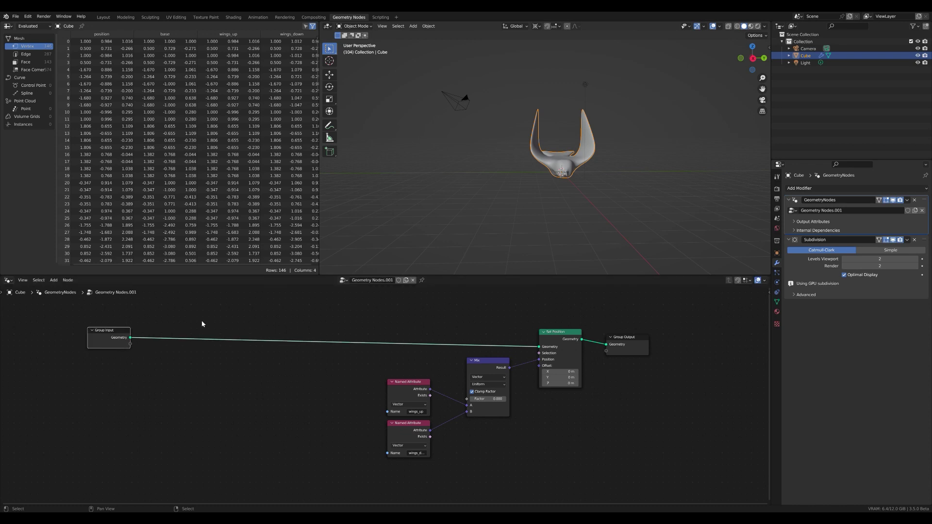
# Duplicate the Mix node with its wings_up attribute and connect the copy's Result to the original Mix's input A, deleting the original wings_up node.
pyautogui.moveTo(520, 169); pyautogui.dragTo(563, 171, button='middle')
pyautogui.scroll(5, 421, 369)
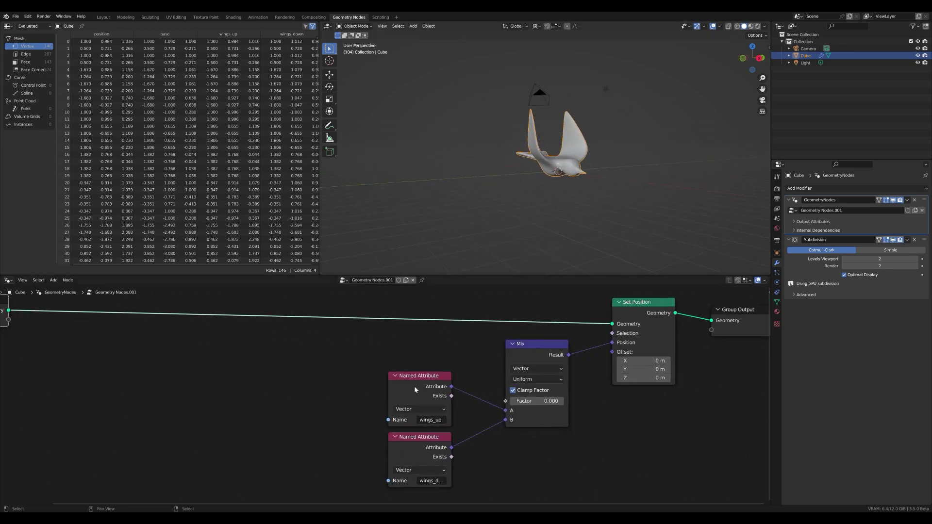
pyautogui.moveTo(416, 358); pyautogui.dragTo(544, 400)
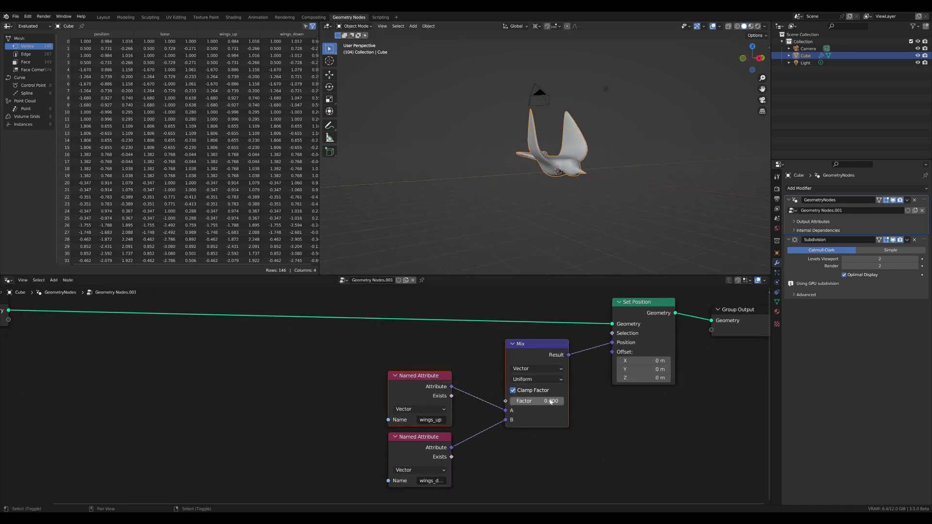
pyautogui.hotkey('shift', 'd')
pyautogui.click(437, 358)
pyautogui.click(409, 423)
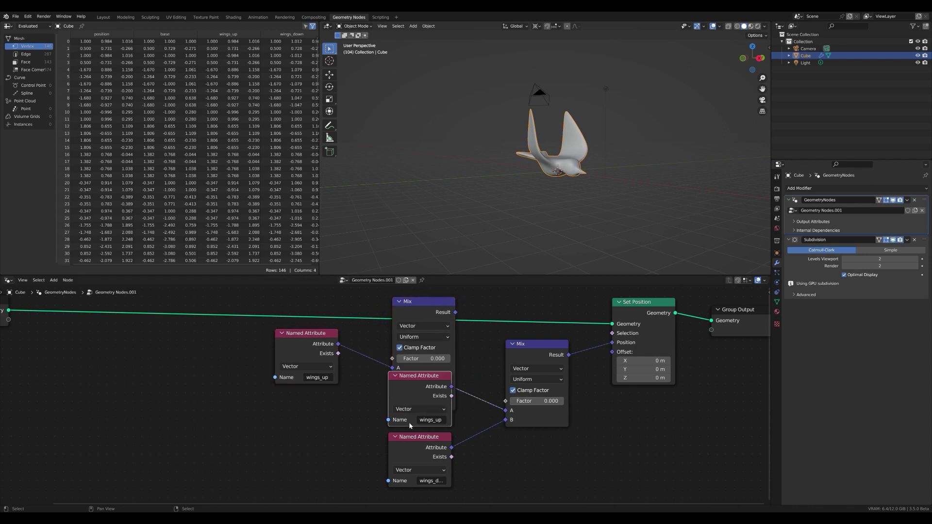
pyautogui.press('x')
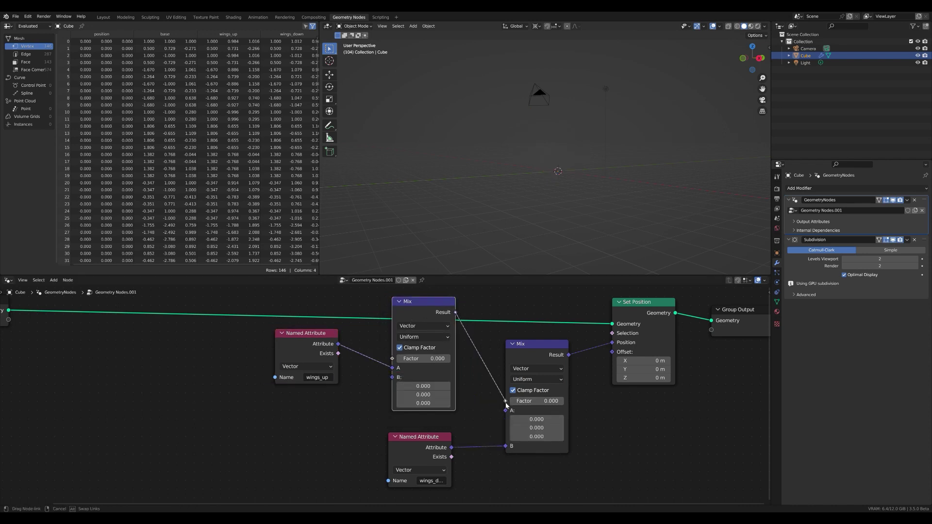
pyautogui.moveTo(507, 412); pyautogui.dragTo(505, 410)
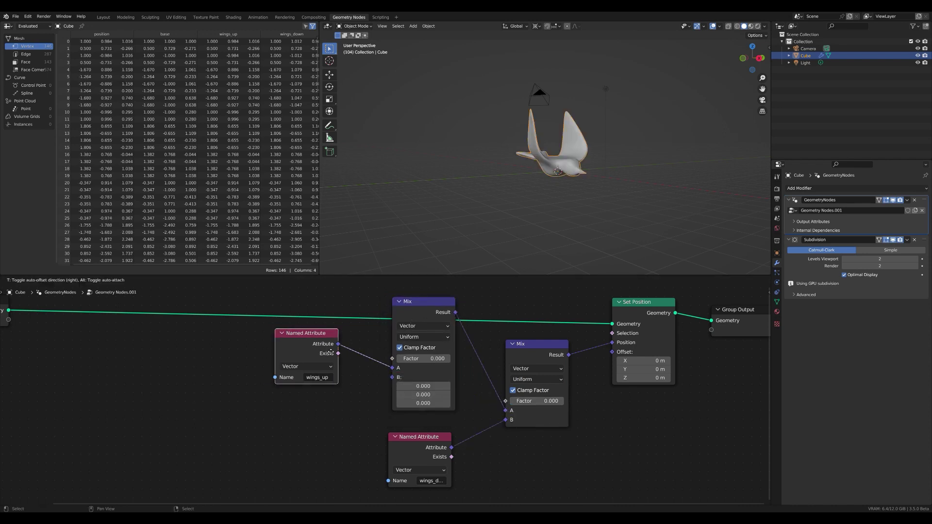
# Duplicate the wings_up Named Attribute into input B of the new Mix node and rename the attribute feeding input A to base.
pyautogui.click(328, 351)
pyautogui.hotkey('shift', 'd')
pyautogui.click(334, 410)
pyautogui.moveTo(338, 403); pyautogui.dragTo(412, 382)
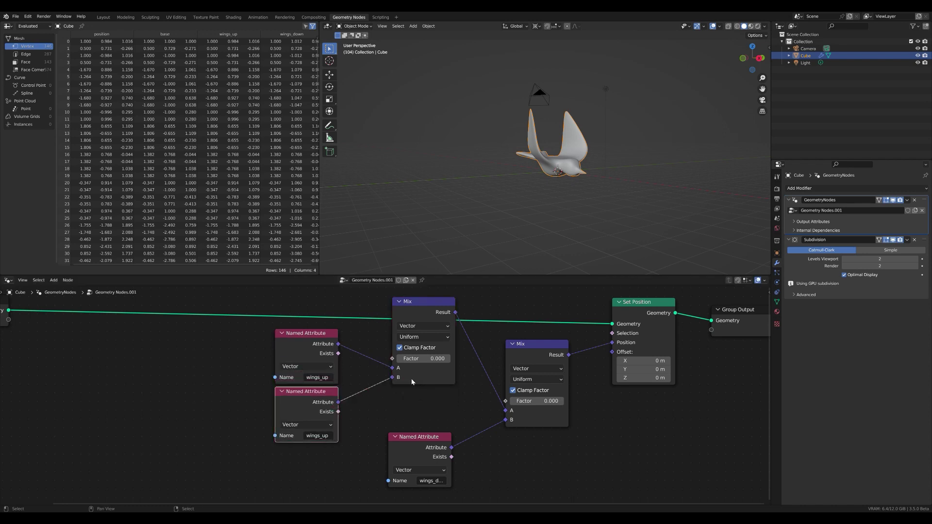
pyautogui.click(315, 378)
pyautogui.click(338, 418)
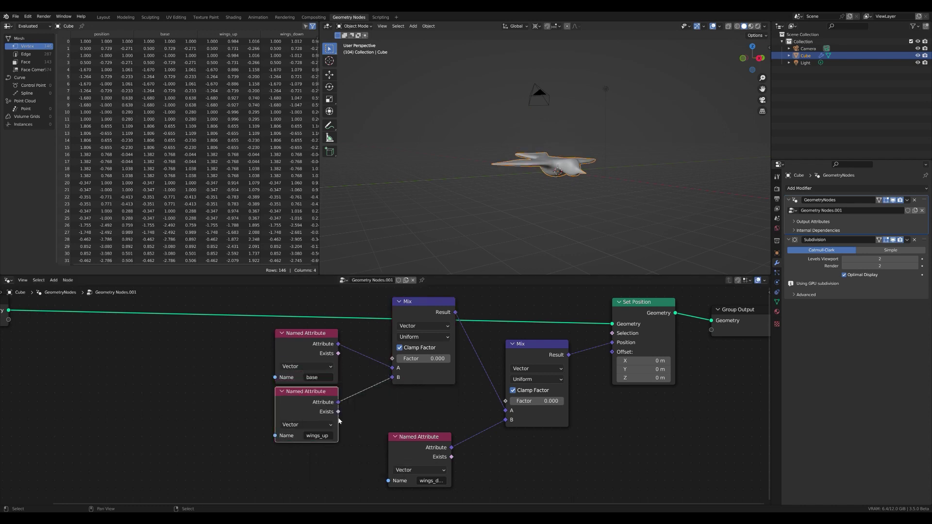
pyautogui.moveTo(408, 363)
pyautogui.mouseDown()
pyautogui.moveTo(437, 363)
pyautogui.moveTo(407, 358)
pyautogui.mouseUp()
pyautogui.moveTo(534, 401)
pyautogui.mouseDown()
pyautogui.moveTo(563, 401)
pyautogui.moveTo(534, 401)
pyautogui.mouseUp()
# Move the attribute, Mix and Set Position nodes below the group nodes and route the Geometry link over them with a raised reroute point.
pyautogui.scroll(-3, 455, 391)
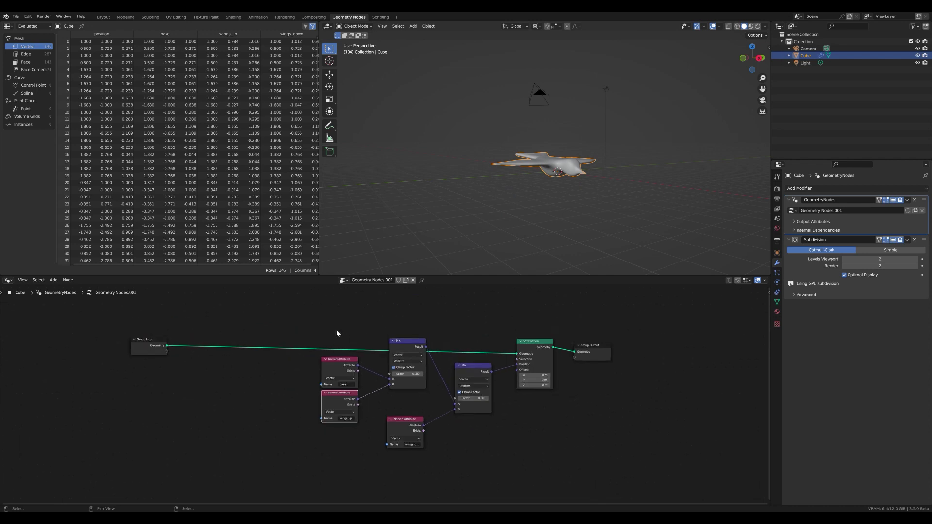
pyautogui.moveTo(319, 323); pyautogui.dragTo(554, 461)
pyautogui.press('g')
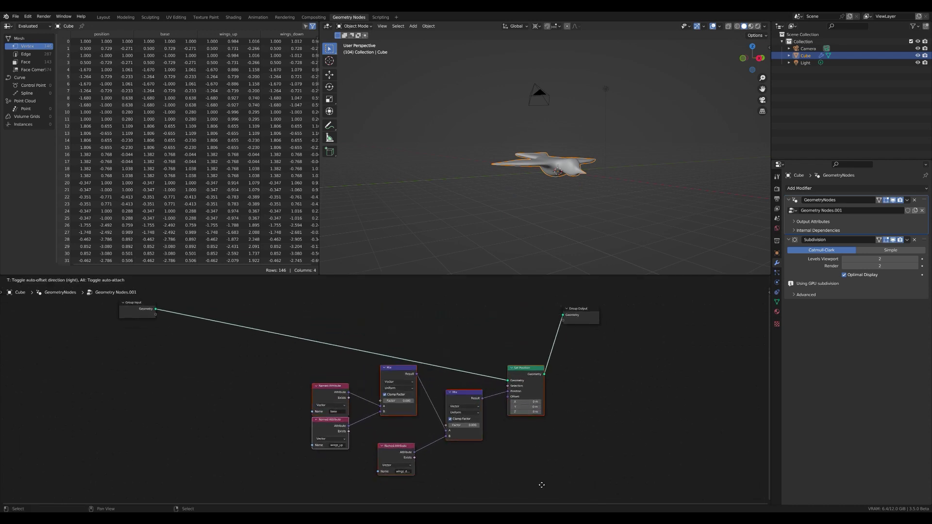
pyautogui.click(540, 482)
pyautogui.keyDown('shift'); pyautogui.moveTo(374, 338); pyautogui.dragTo(340, 358, button='right'); pyautogui.keyUp('shift')
pyautogui.press('g')
pyautogui.click(422, 316)
# Add a Sine math node connected to the Factor of the Mix node that blends base and wings_up.
pyautogui.scroll(4, 385, 397)
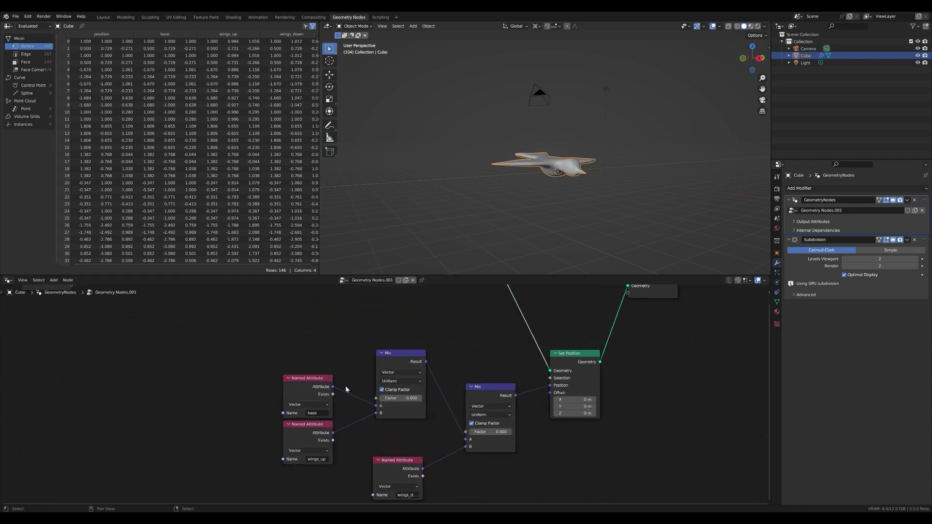
pyautogui.scroll(3, 415, 386)
pyautogui.moveTo(346, 390); pyautogui.dragTo(436, 416, button='middle')
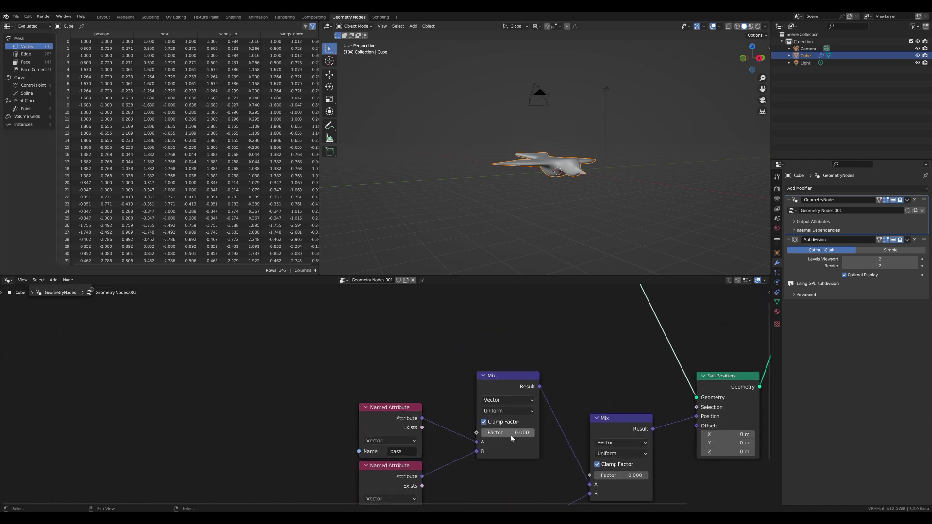
pyautogui.scroll(-1, 485, 427)
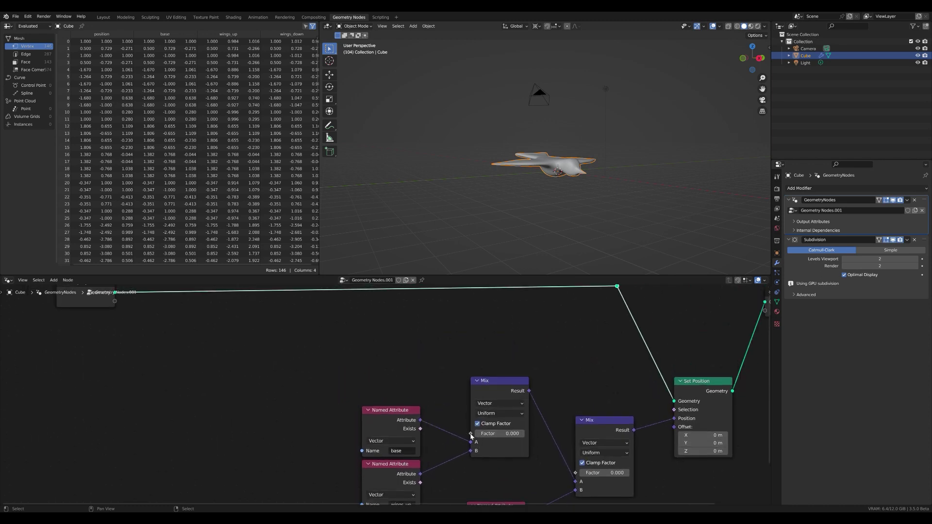
pyautogui.moveTo(470, 434); pyautogui.dragTo(387, 361)
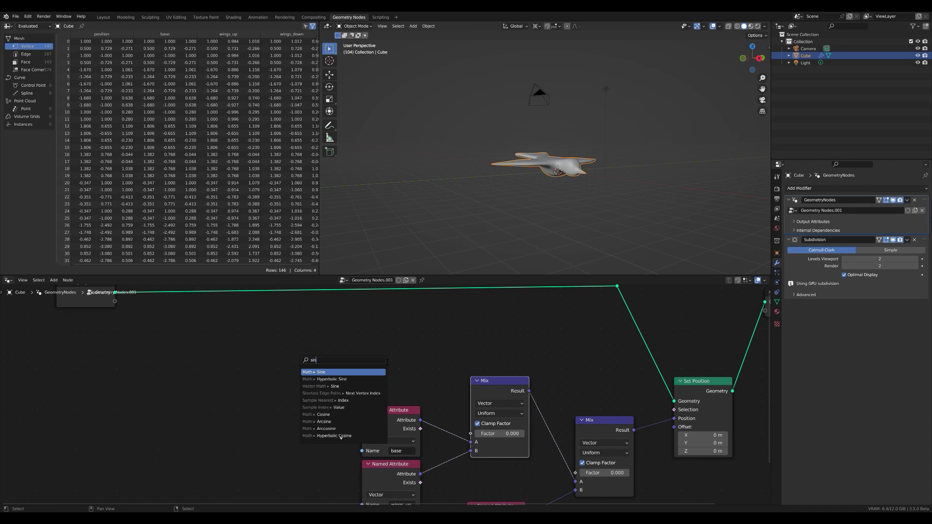
pyautogui.press('Return')
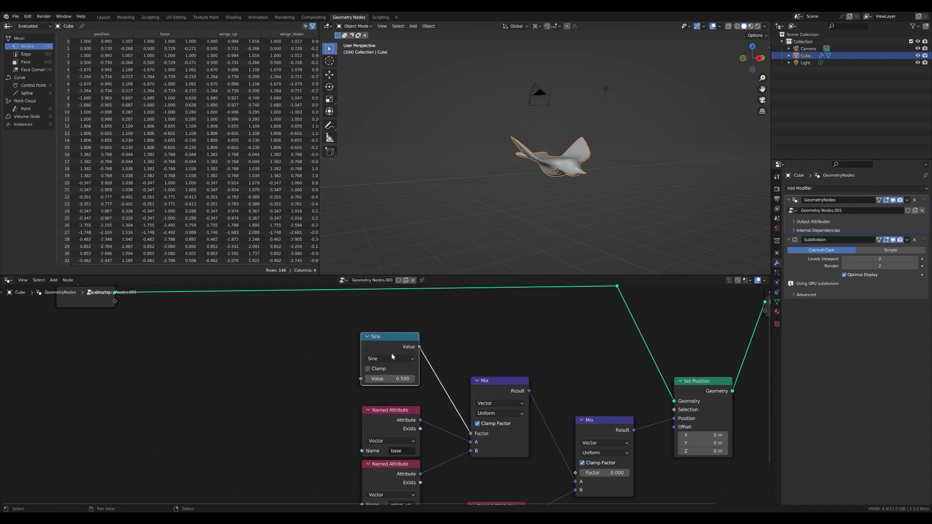
# Feed the Sine node with Seconds from a new Scene Time node and play the animation to preview the motion.
pyautogui.moveTo(305, 381); pyautogui.dragTo(293, 379)
pyautogui.write('sce')
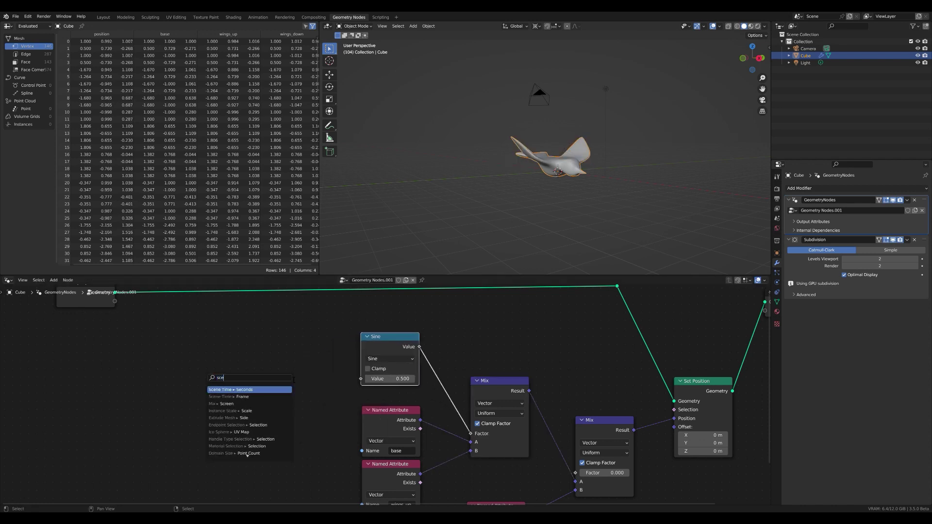
pyautogui.write('ne')
pyautogui.press('Return')
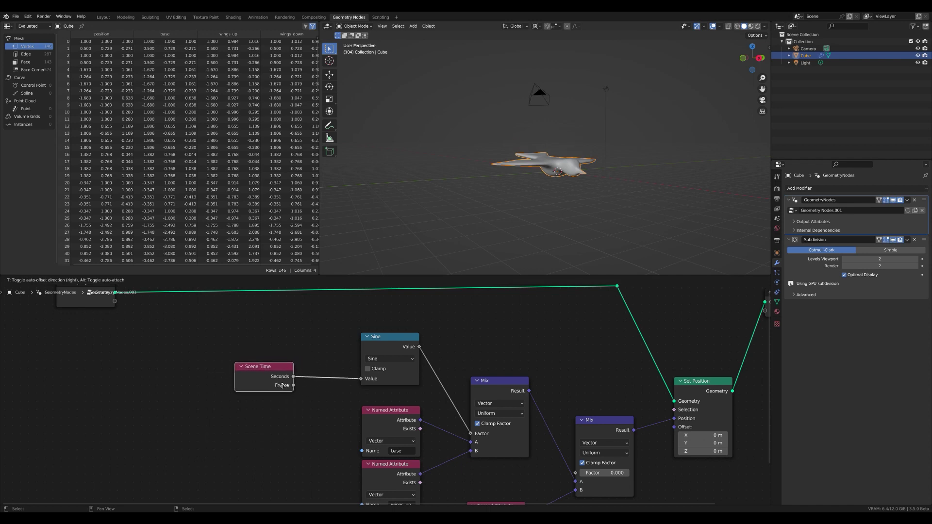
pyautogui.click(283, 384)
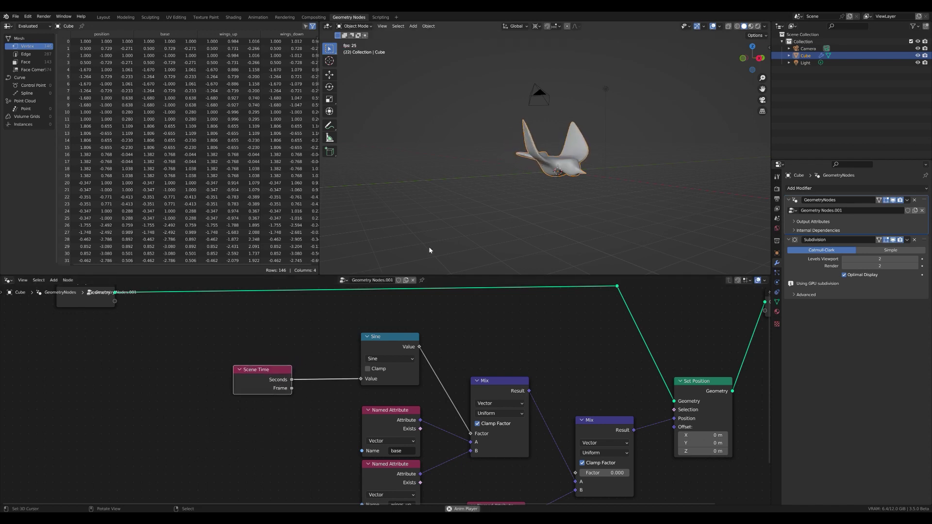
pyautogui.press('space')
# Move Scene Time away from Sine and insert a duplicated math node set to Multiply between them.
pyautogui.moveTo(348, 368); pyautogui.dragTo(403, 366, button='middle')
pyautogui.click(288, 374)
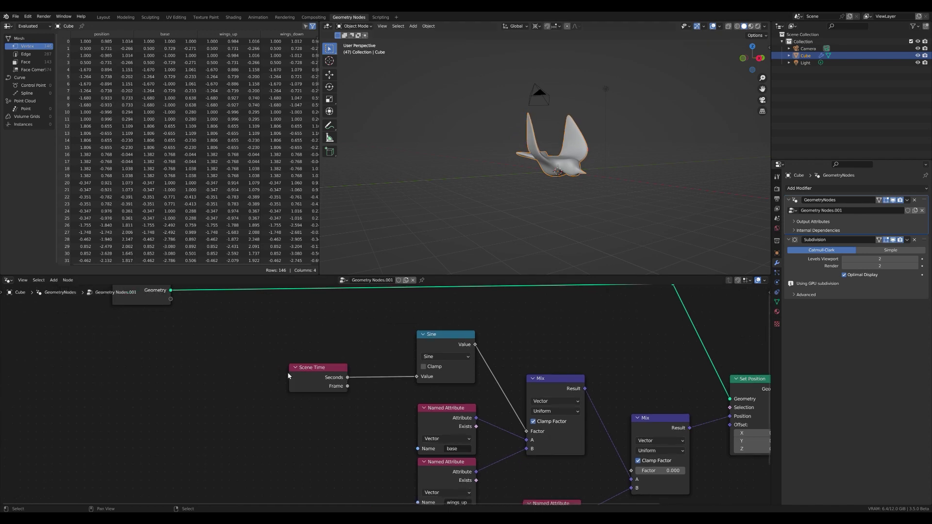
pyautogui.moveTo(324, 374); pyautogui.dragTo(269, 373)
pyautogui.hotkey('shift', 'd')
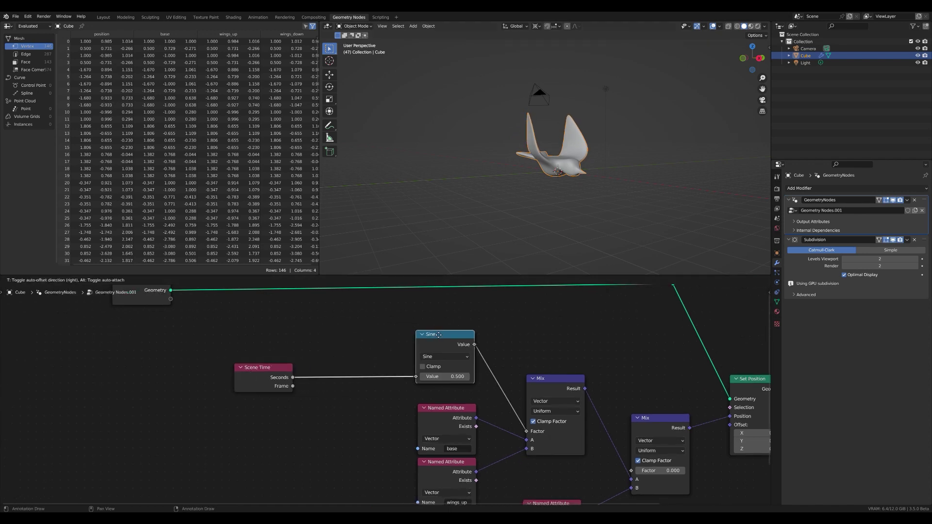
pyautogui.click(363, 334)
pyautogui.click(363, 357)
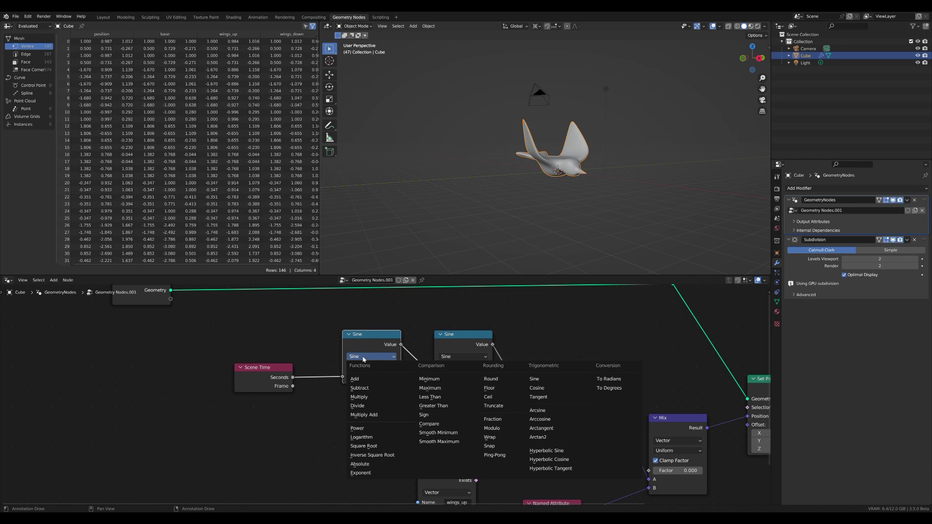
pyautogui.press('m')
# Try a faster flap by raising the Multiply value, play the animation, and set the value to 10.
pyautogui.moveTo(379, 385); pyautogui.dragTo(489, 385)
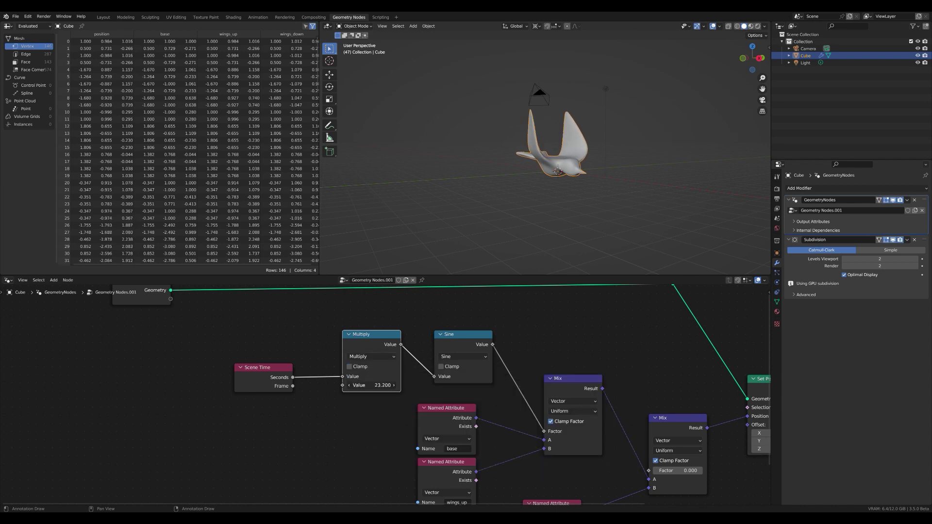
pyautogui.press('space')
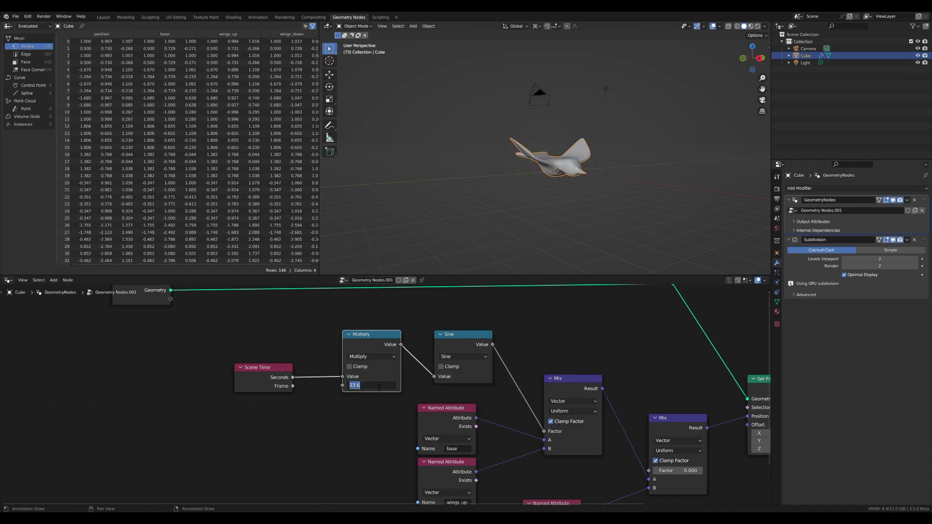
pyautogui.write('10')
pyautogui.press('Return')
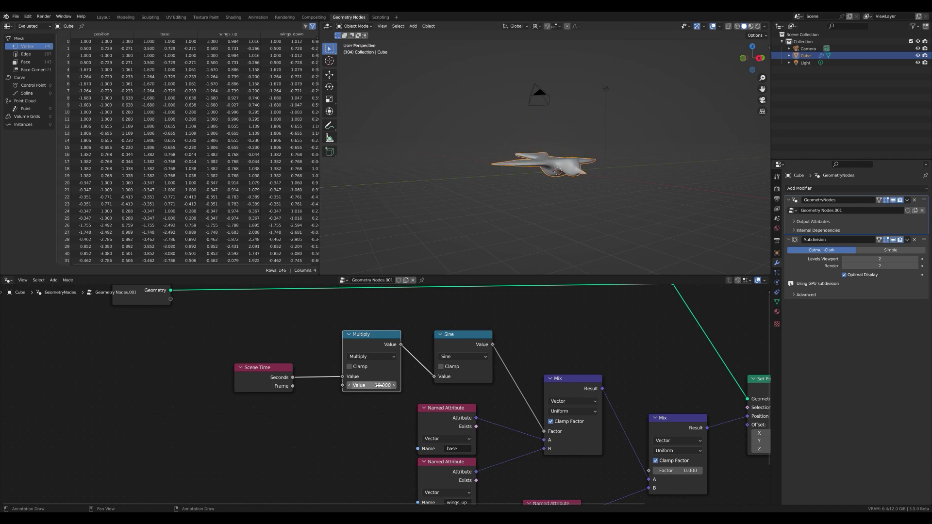
# Shift the Scene Time, Multiply and Sine nodes horizontally away from the Mix nodes to free space after Sine.
pyautogui.scroll(1, 408, 368)
pyautogui.click(461, 334)
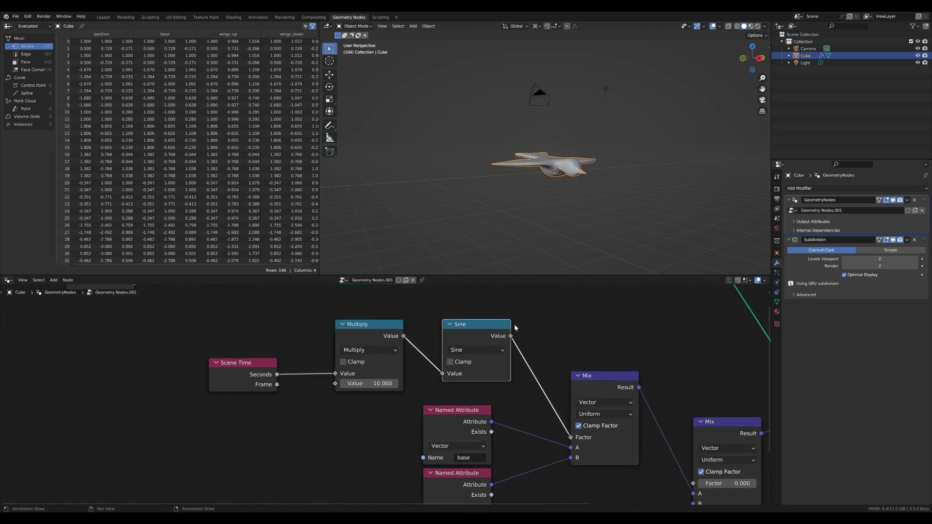
pyautogui.moveTo(548, 367); pyautogui.dragTo(451, 349, button='middle')
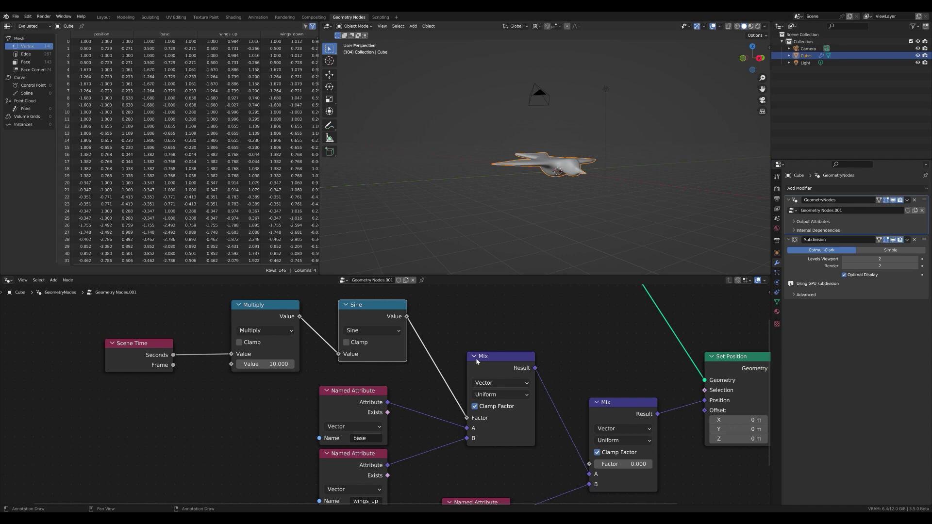
pyautogui.scroll(-2, 323, 309)
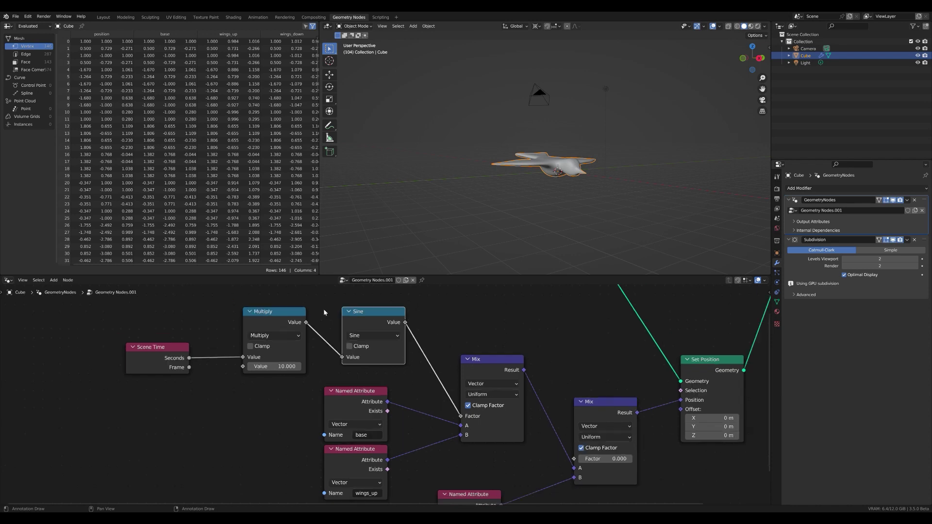
pyautogui.moveTo(158, 315); pyautogui.dragTo(382, 370)
pyautogui.press('g')
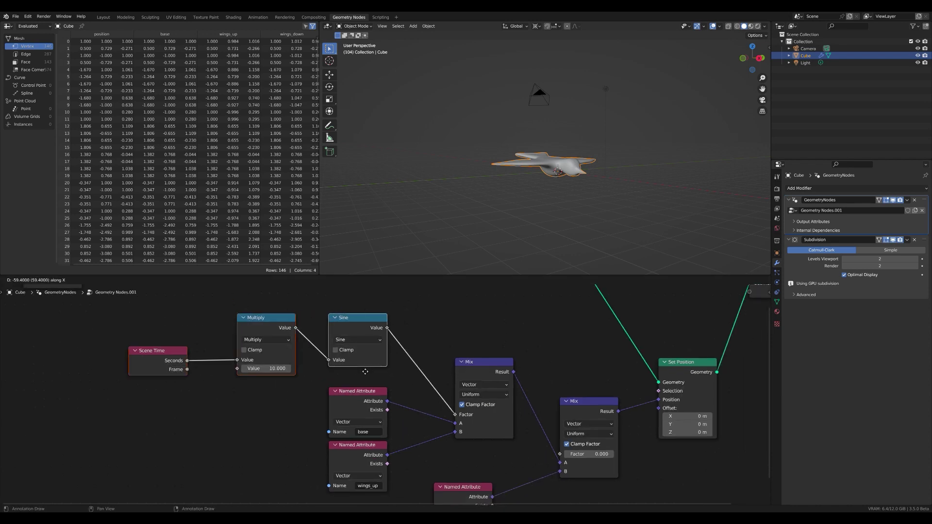
pyautogui.click(364, 370)
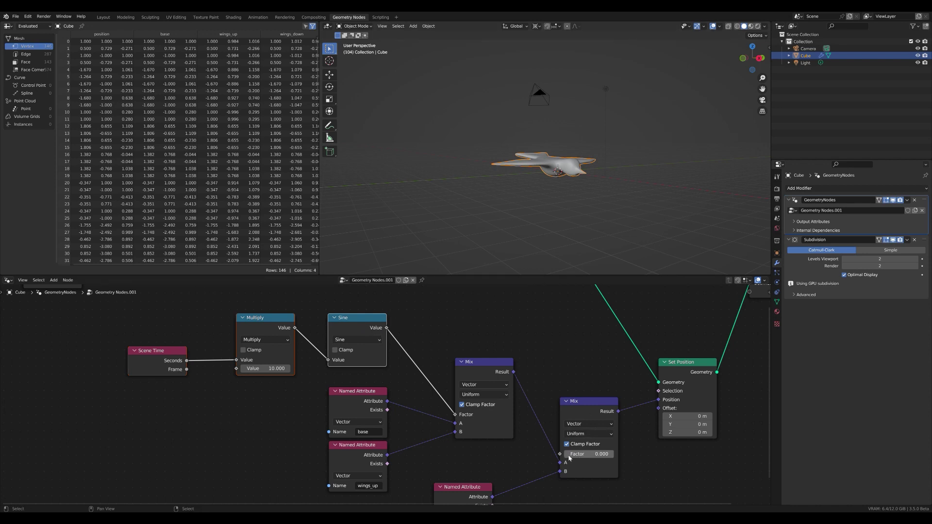
# Move the wings_down Named Attribute node up to sit directly below the Mix node that blends base and wings_up.
pyautogui.moveTo(568, 458); pyautogui.dragTo(565, 453, button='middle')
pyautogui.moveTo(522, 415); pyautogui.dragTo(517, 374, button='middle')
pyautogui.moveTo(474, 460); pyautogui.dragTo(494, 424)
pyautogui.moveTo(385, 302); pyautogui.dragTo(376, 330, button='middle')
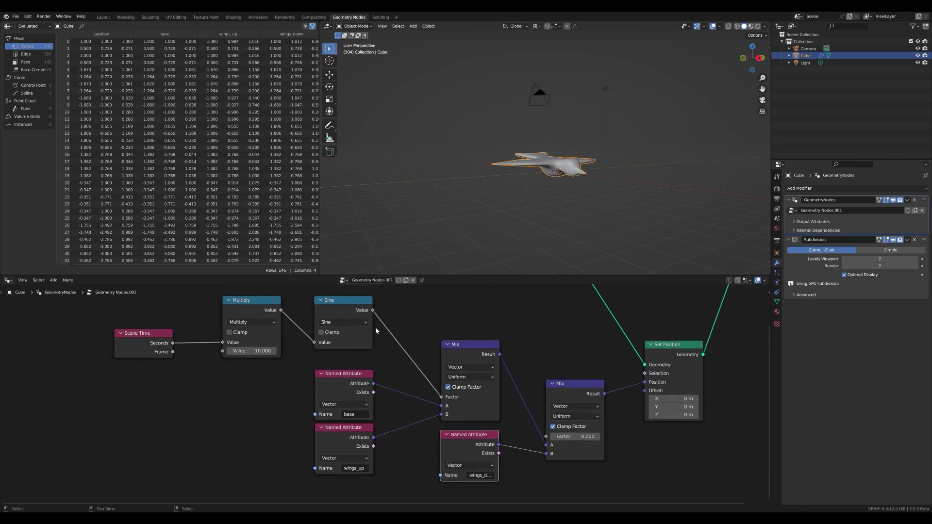
# Add a second Multiply node fed by the Sine value, place it above the first Mix node and set its value to -1.000.
pyautogui.moveTo(374, 311); pyautogui.dragTo(447, 311)
pyautogui.write('mul')
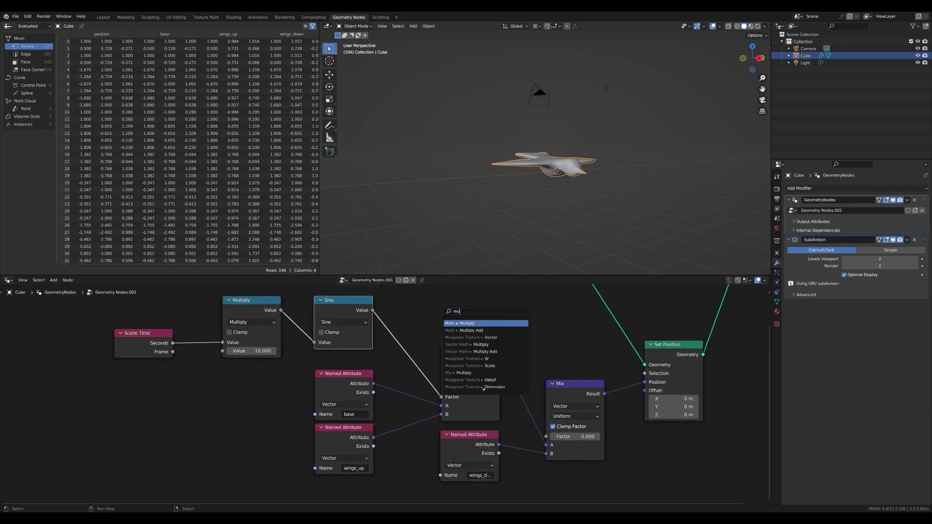
pyautogui.click(465, 323)
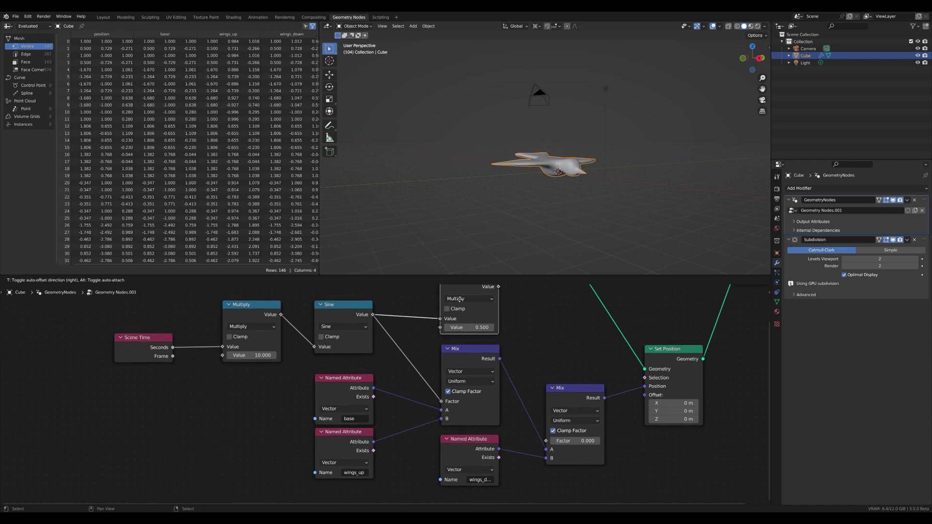
pyautogui.click(469, 327)
# Connect the -1.000 Multiply node to the final Mix node's Factor and play the animation to view the full flap from another angle.
pyautogui.scroll(-1, 470, 328)
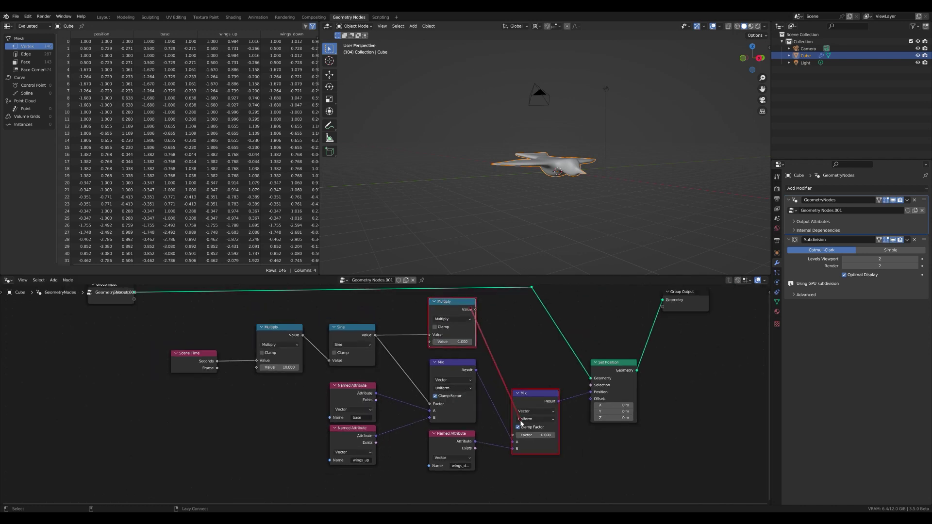
pyautogui.moveTo(521, 423); pyautogui.dragTo(524, 437)
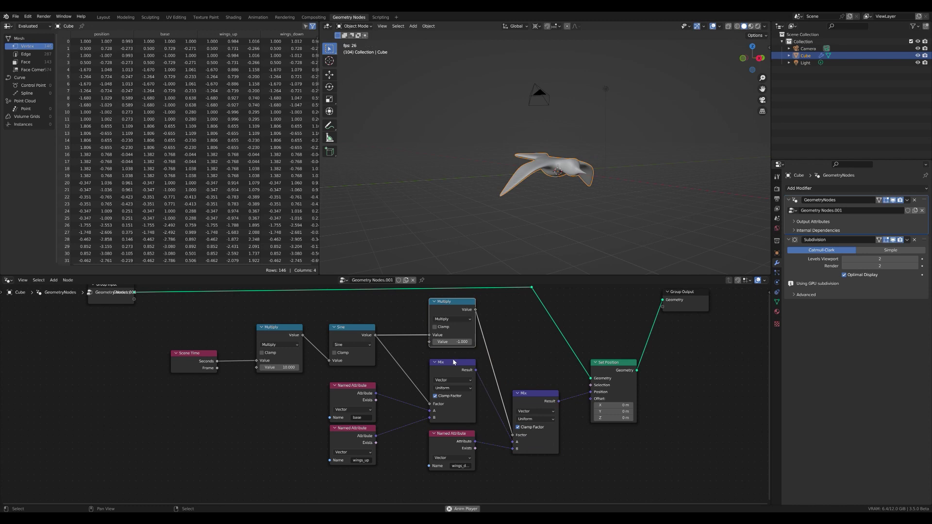
pyautogui.moveTo(570, 185); pyautogui.dragTo(598, 224, button='middle')
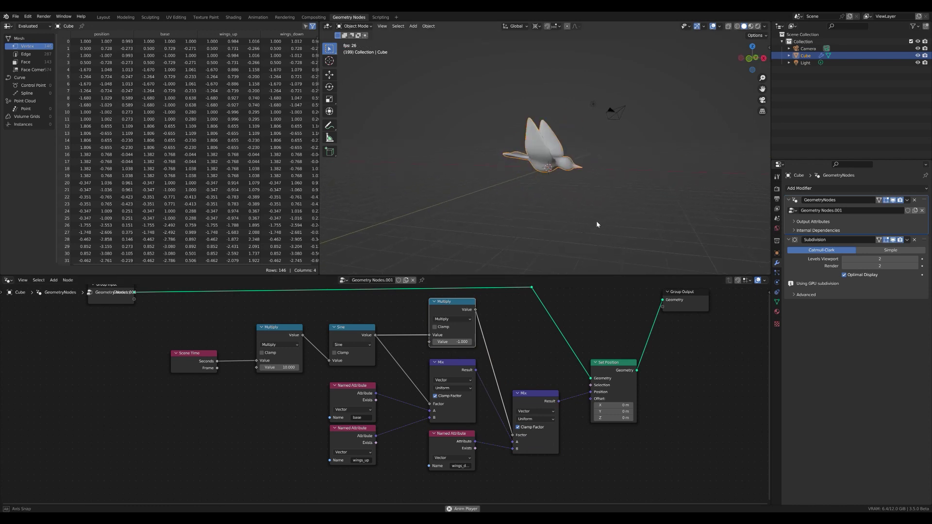
pyautogui.moveTo(332, 378); pyautogui.dragTo(368, 489)
pyautogui.press('s')
pyautogui.press('x')
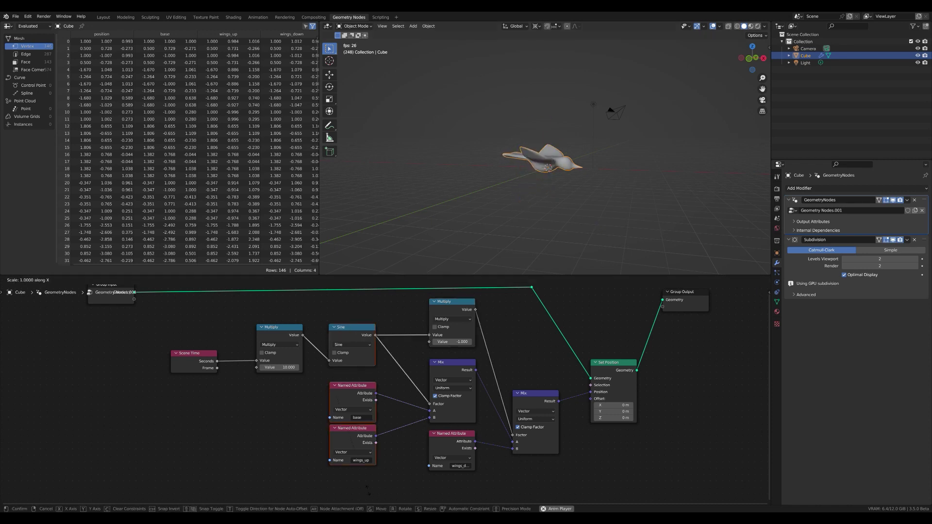
pyautogui.rightClick(368, 490)
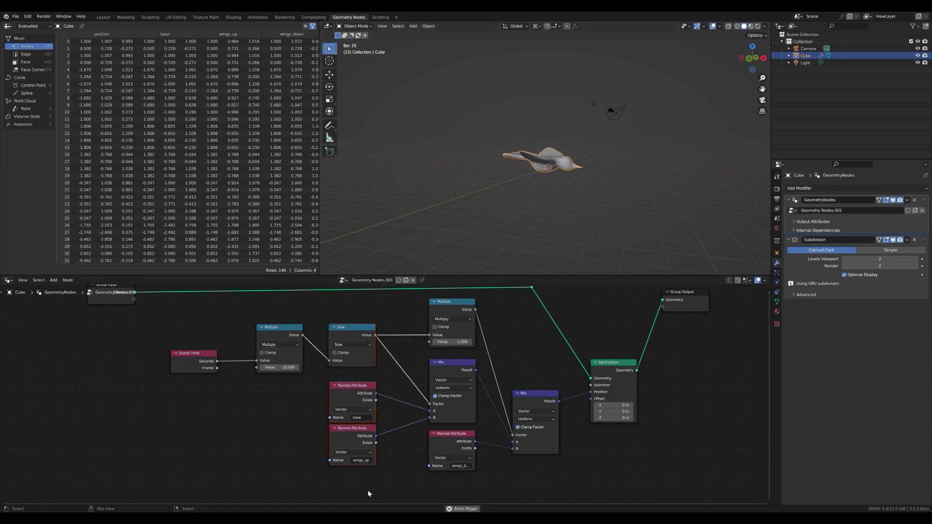
# Turn on snapping in the node editor and view the flapping bird from another angle.
pyautogui.click(738, 280)
pyautogui.scroll(1, 357, 365)
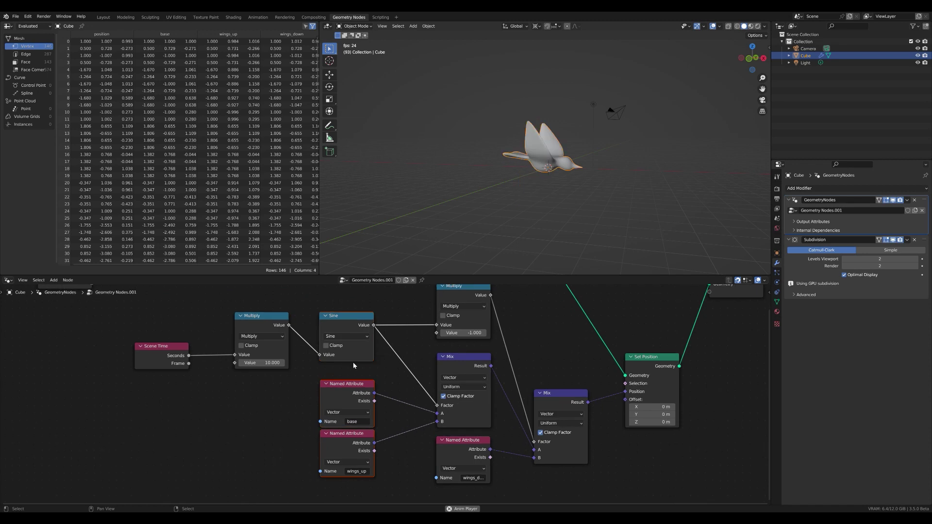
pyautogui.moveTo(552, 237); pyautogui.dragTo(541, 221, button='middle')
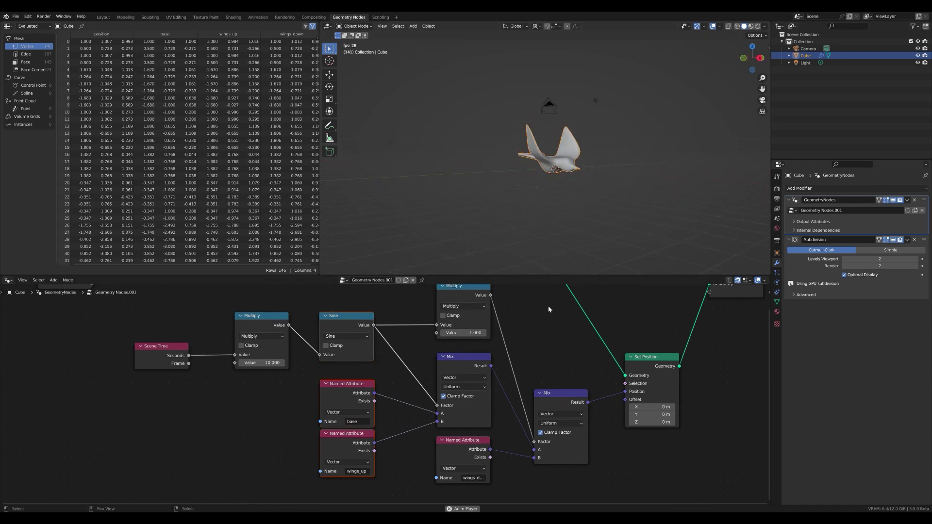
# Enclose all nodes from Scene Time through Set Position in a frame labelled "Wings Flapping".
pyautogui.press('Home')
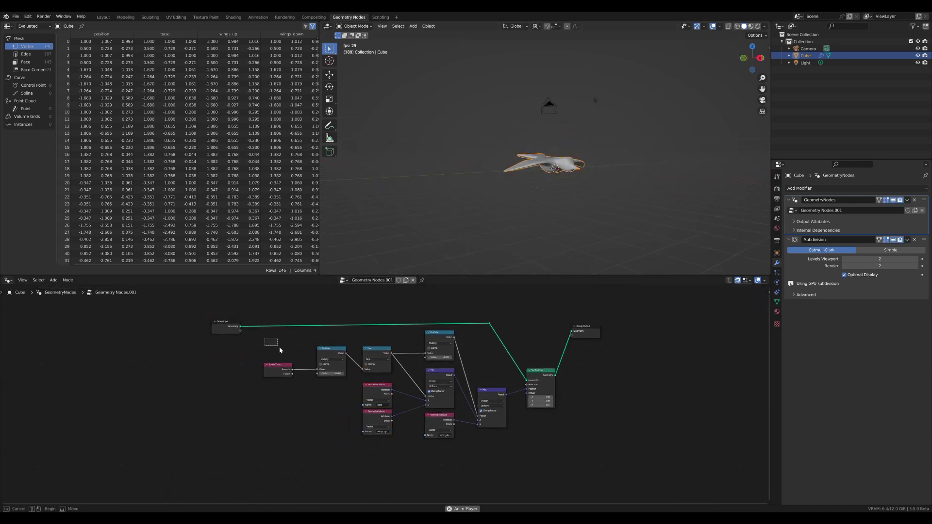
pyautogui.moveTo(278, 347); pyautogui.dragTo(543, 466)
pyautogui.hotkey('ctrl', 'j')
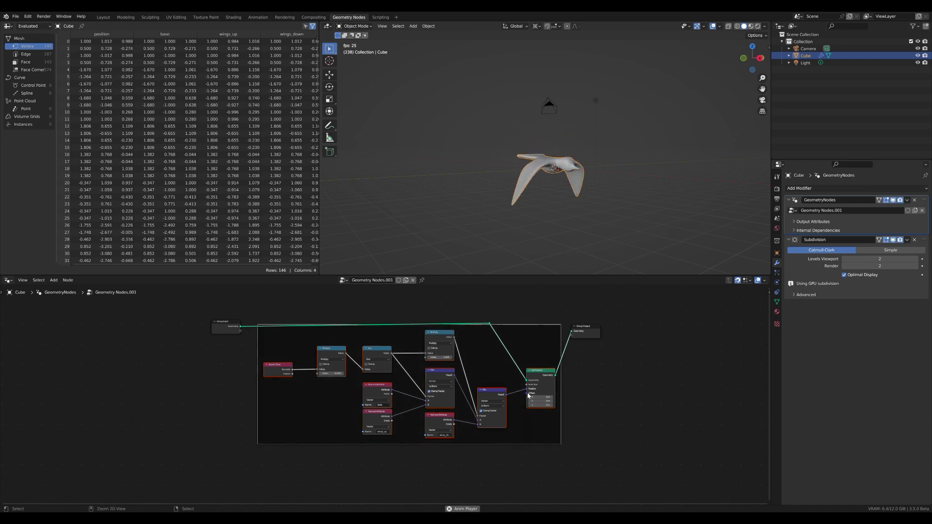
pyautogui.press('F2')
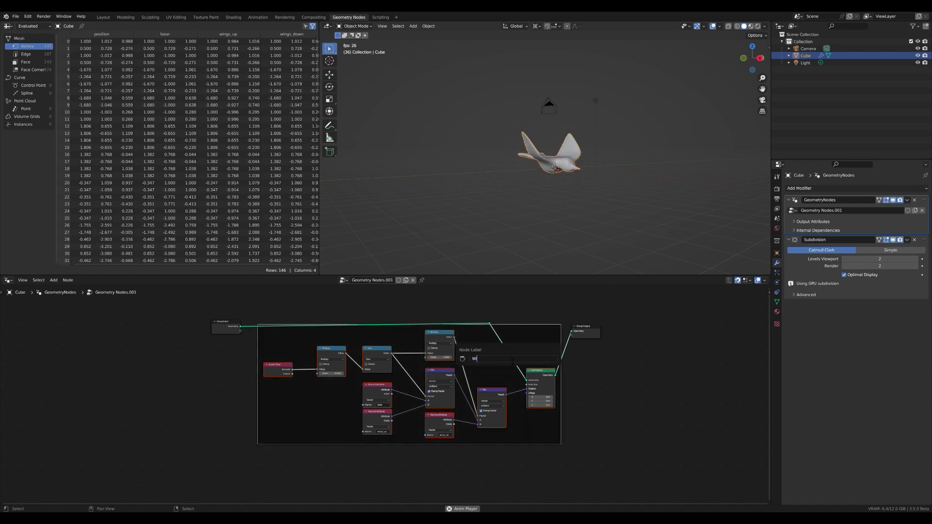
pyautogui.write('Wings Flapping')
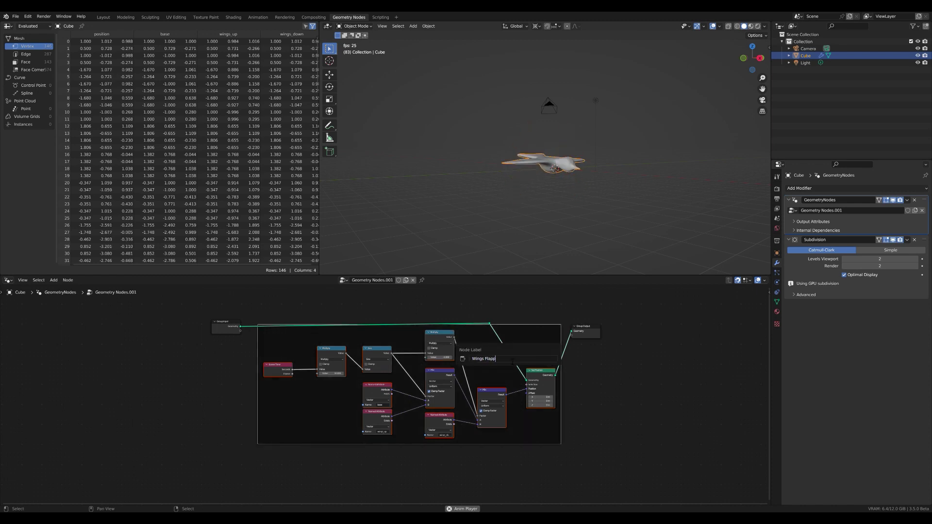
pyautogui.press('Return')
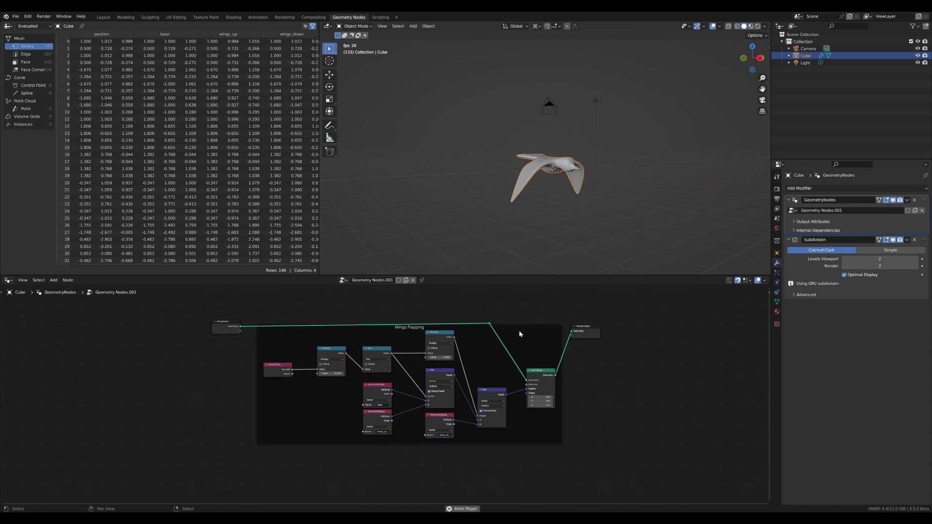
# Move the Wings Flapping frame below the main geometry link and shift the Group Input node far away from it to free space.
pyautogui.moveTo(527, 331); pyautogui.dragTo(520, 360)
pyautogui.moveTo(574, 226)
pyautogui.mouseDown(button='middle')
pyautogui.moveTo(532, 222)
pyautogui.moveTo(582, 221)
pyautogui.moveTo(564, 219)
pyautogui.moveTo(588, 229)
pyautogui.mouseUp(button='middle')
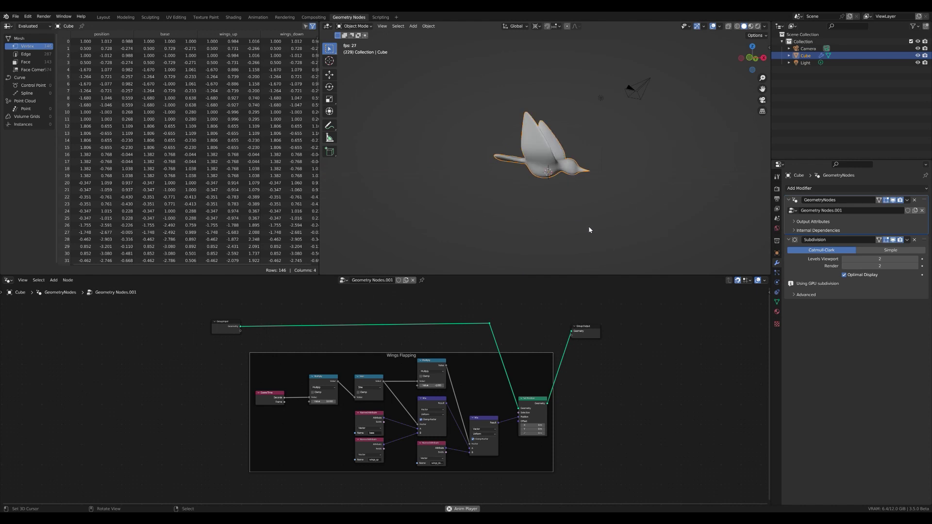
pyautogui.scroll(-4, 272, 375)
pyautogui.moveTo(272, 374); pyautogui.dragTo(358, 395, button='middle')
pyautogui.moveTo(345, 372); pyautogui.dragTo(101, 365)
pyautogui.moveTo(167, 370); pyautogui.dragTo(273, 374, button='middle')
pyautogui.scroll(4, 389, 335)
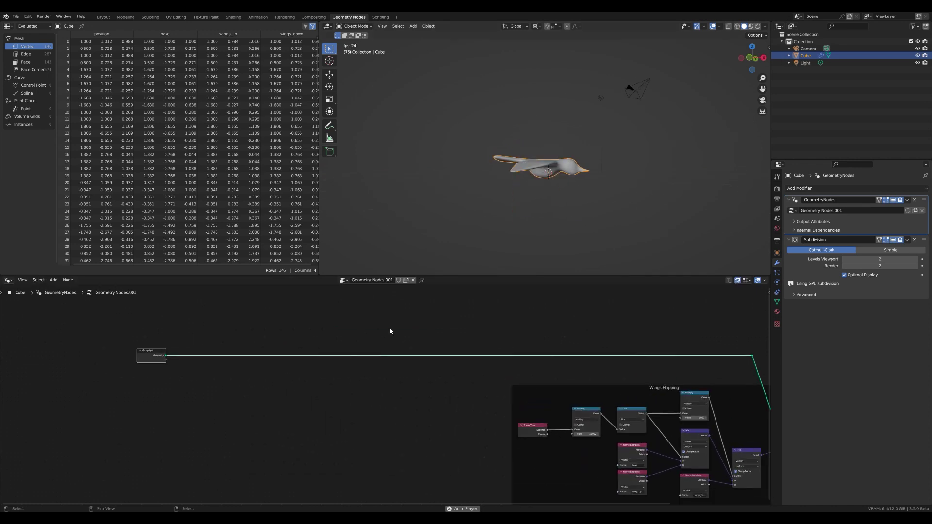
# Stop the playback and add a Points node below the Group Input's geometry link.
pyautogui.scroll(3, 488, 308)
pyautogui.press('space')
pyautogui.moveTo(306, 336); pyautogui.dragTo(450, 346, button='middle')
pyautogui.scroll(3, 450, 347)
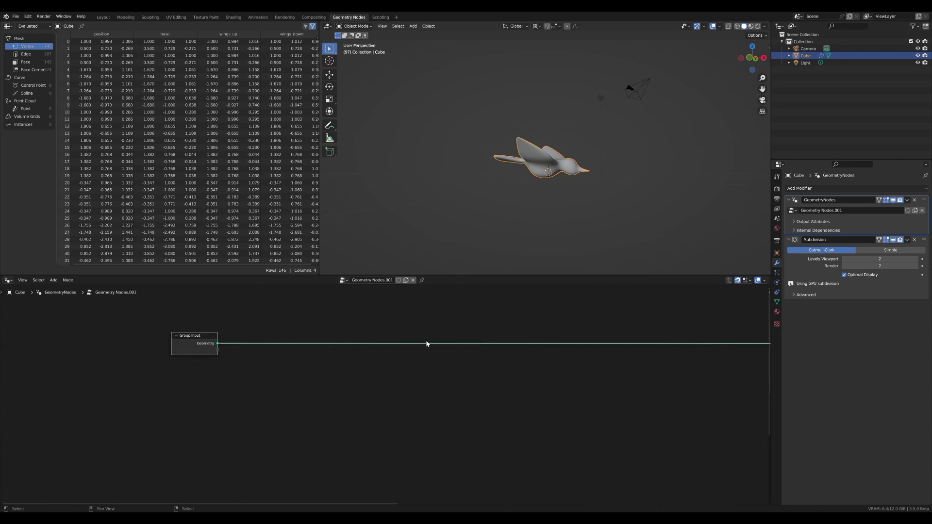
pyautogui.click(402, 338)
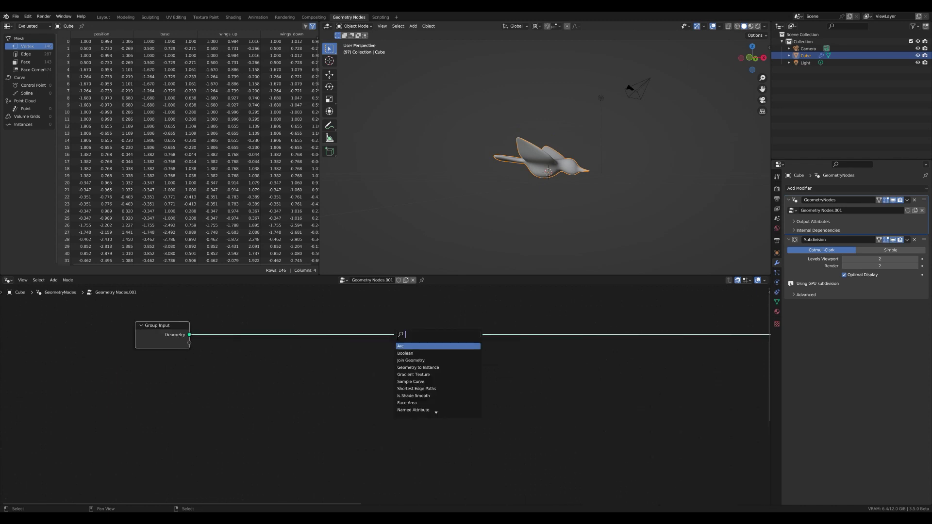
pyautogui.click(405, 348)
pyautogui.click(280, 379)
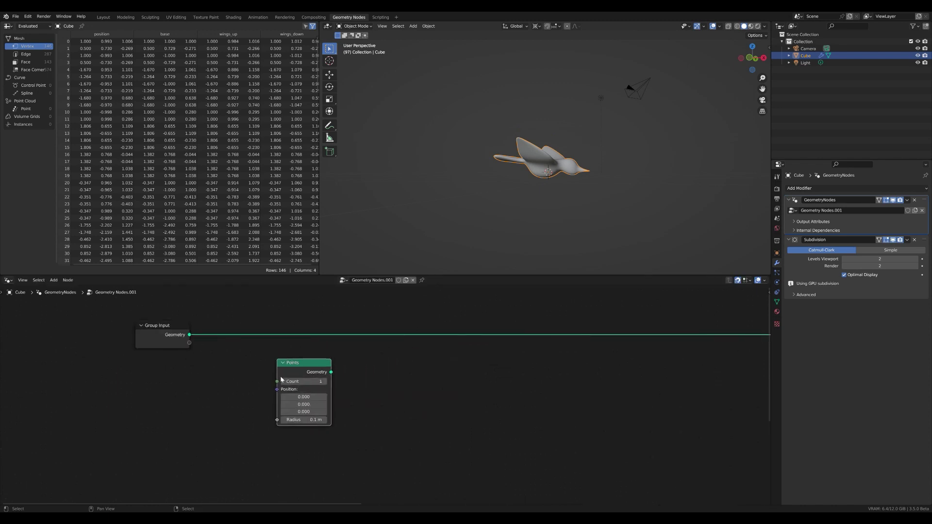
# Set the Points node's Count to 19.
pyautogui.scroll(4, 280, 379)
pyautogui.moveTo(285, 362); pyautogui.dragTo(386, 364, button='middle')
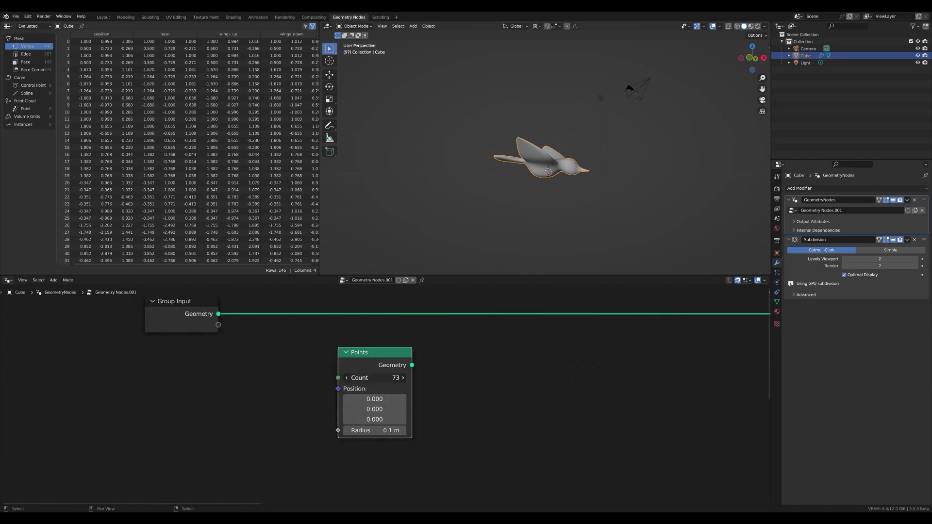
pyautogui.moveTo(402, 378); pyautogui.dragTo(408, 377)
pyautogui.scroll(-1, 402, 376)
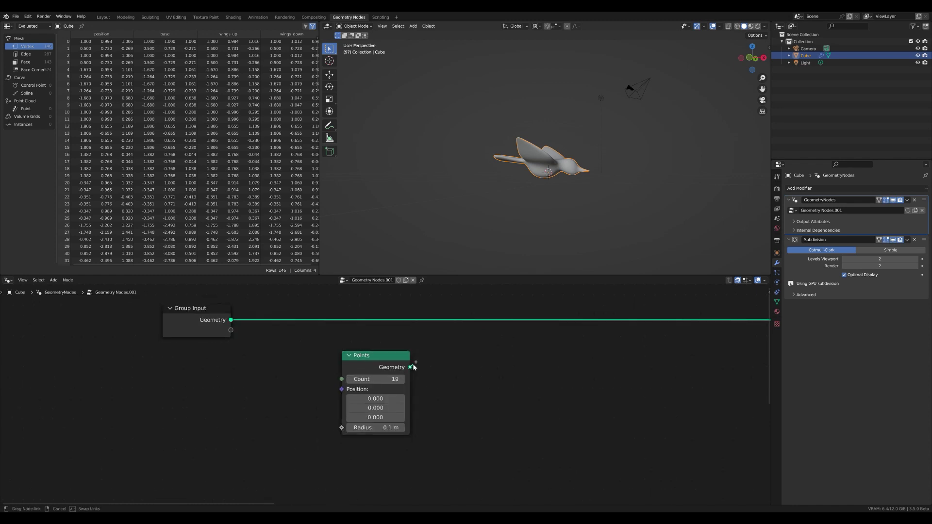
# Add an Instance on Points node fed by the Points geometry and place it just below the main geometry link.
pyautogui.moveTo(519, 354); pyautogui.dragTo(519, 355)
pyautogui.write('iop')
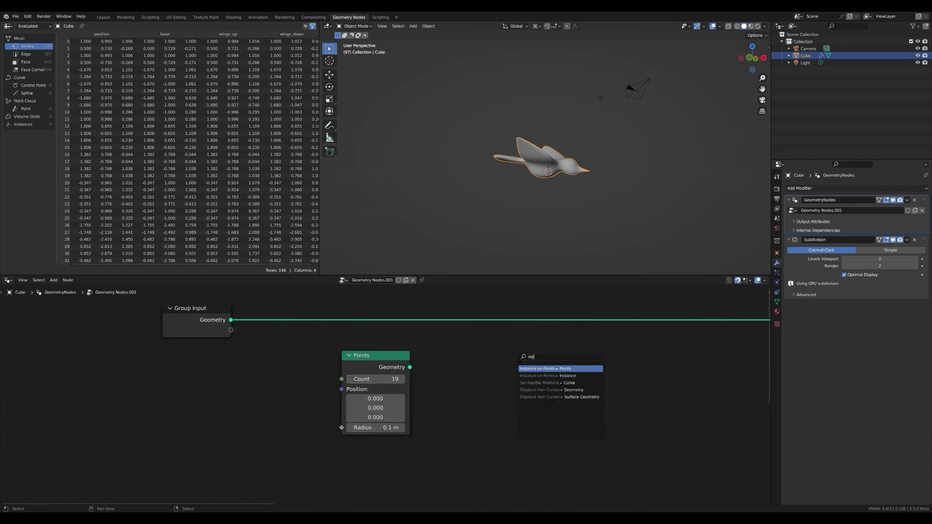
pyautogui.click(536, 369)
pyautogui.click(507, 322)
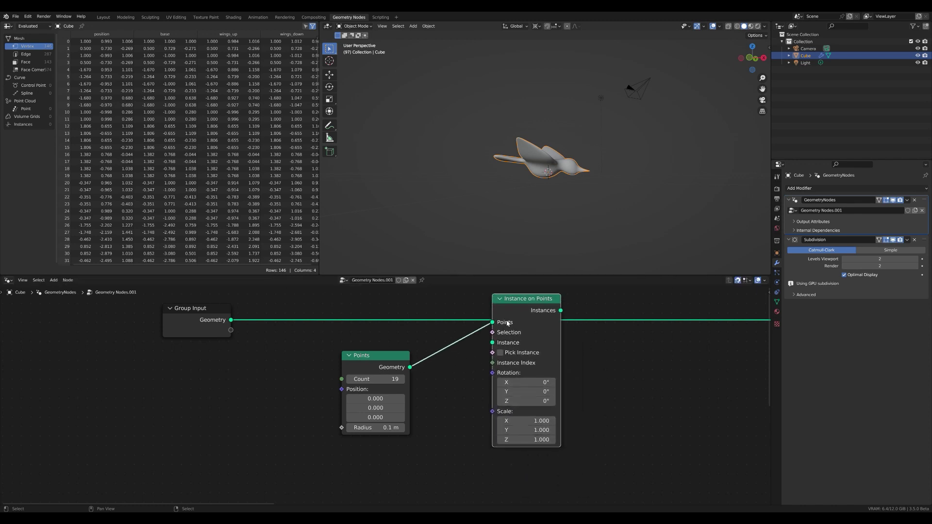
pyautogui.moveTo(508, 322); pyautogui.dragTo(510, 341)
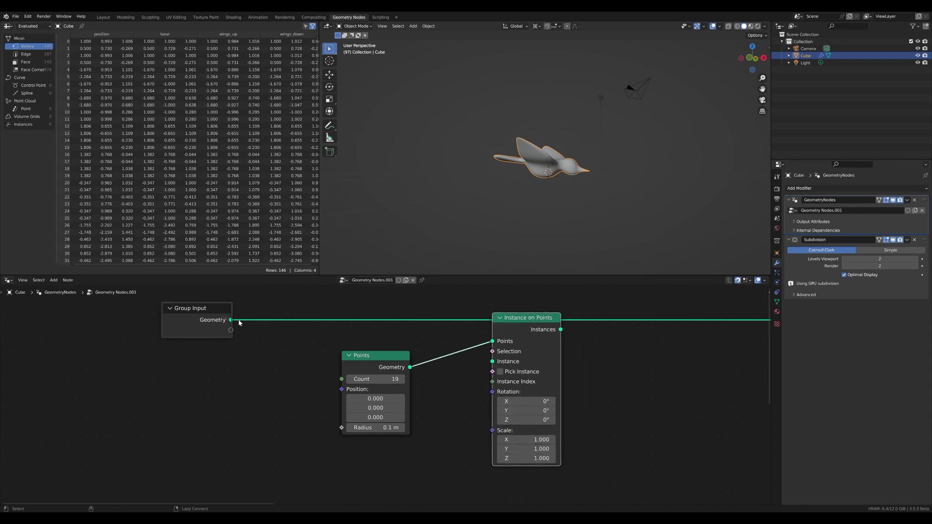
# Connect Group Input's Geometry to the Instance input and route the Instances output through a reroute into the main geometry link.
pyautogui.keyDown('alt'); pyautogui.moveTo(239, 320); pyautogui.dragTo(521, 357, button='right'); pyautogui.keyUp('alt')
pyautogui.scroll(-2, 535, 354)
pyautogui.moveTo(581, 331); pyautogui.dragTo(497, 335, button='middle')
pyautogui.moveTo(526, 323)
pyautogui.keyDown('shift'); pyautogui.mouseDown(button='right')
pyautogui.moveTo(531, 348)
pyautogui.moveTo(524, 334)
pyautogui.mouseUp(button='right'); pyautogui.keyUp('shift')
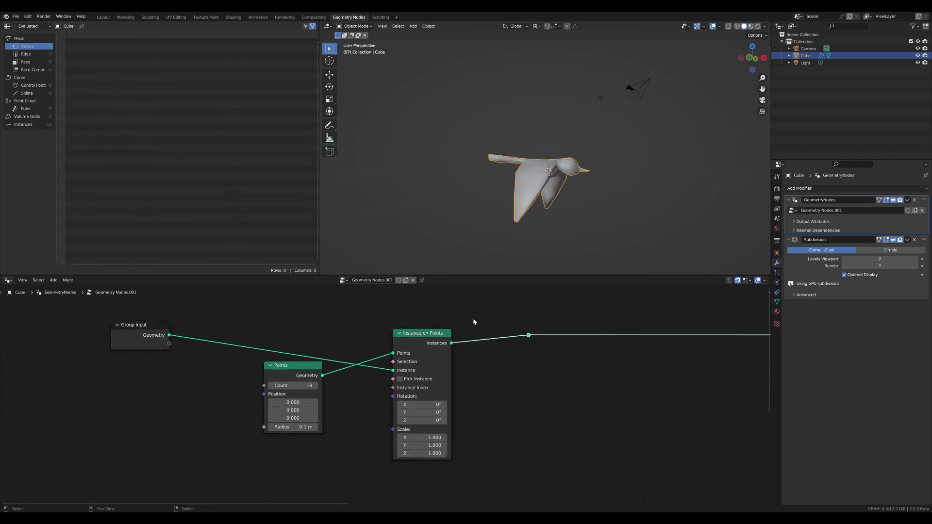
pyautogui.moveTo(516, 311); pyautogui.dragTo(490, 311, button='middle')
pyautogui.press('space')
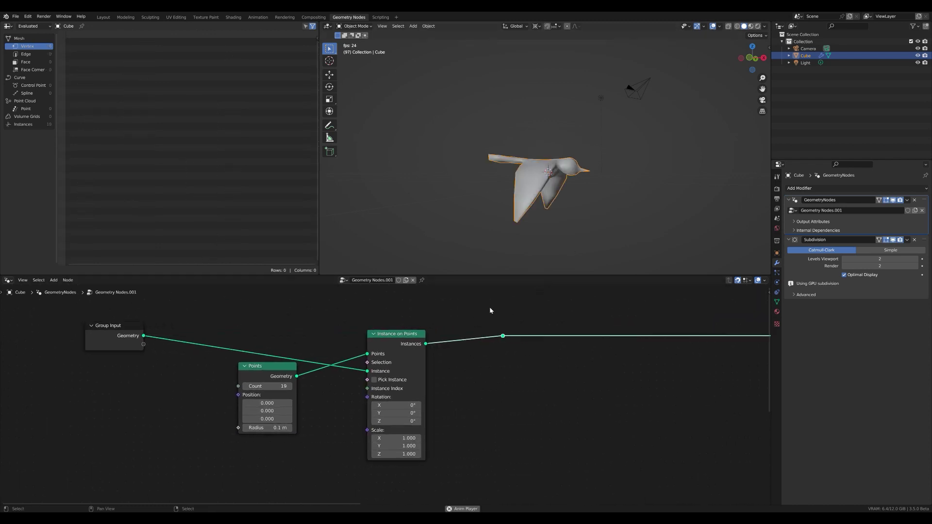
# Insert a Realize Instances node after Instance on Points, remove the reroute between them and play the animation.
pyautogui.click(606, 311)
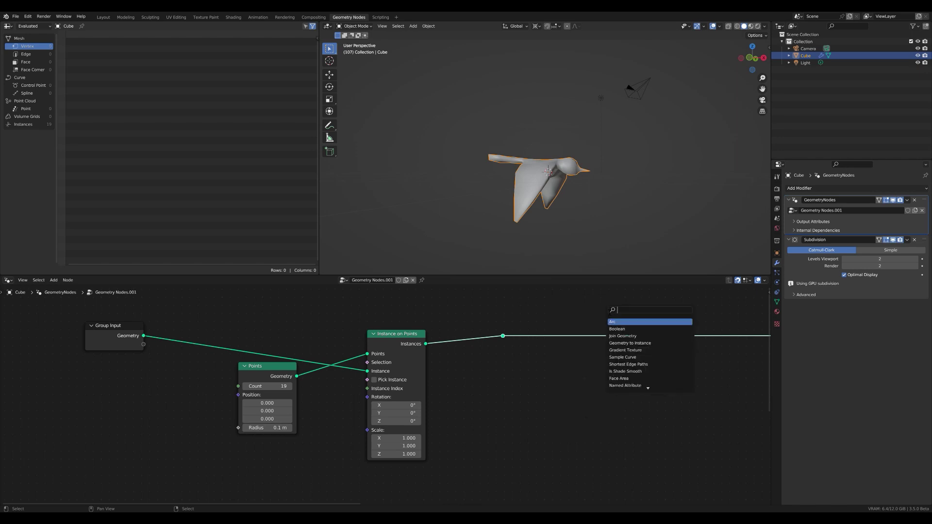
pyautogui.write('rea')
pyautogui.press('Return')
pyautogui.click(521, 342)
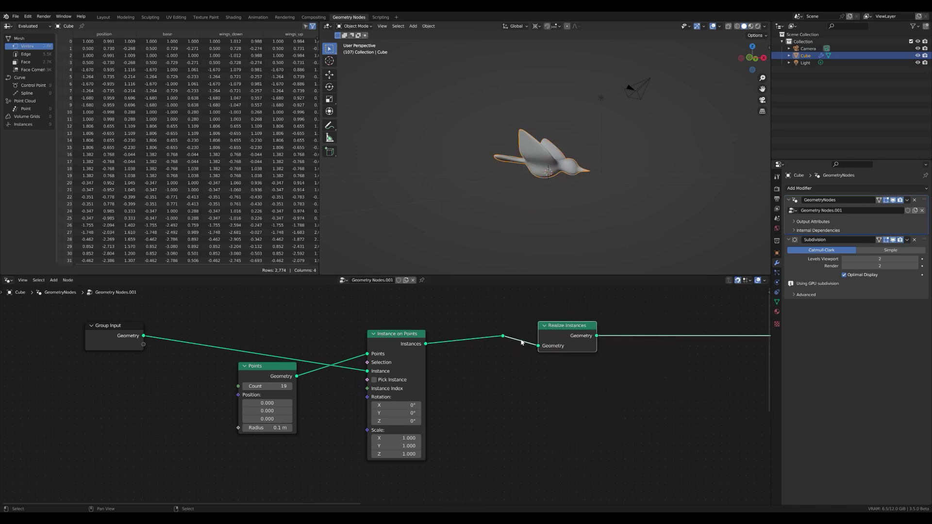
pyautogui.moveTo(551, 215); pyautogui.dragTo(528, 214, button='middle')
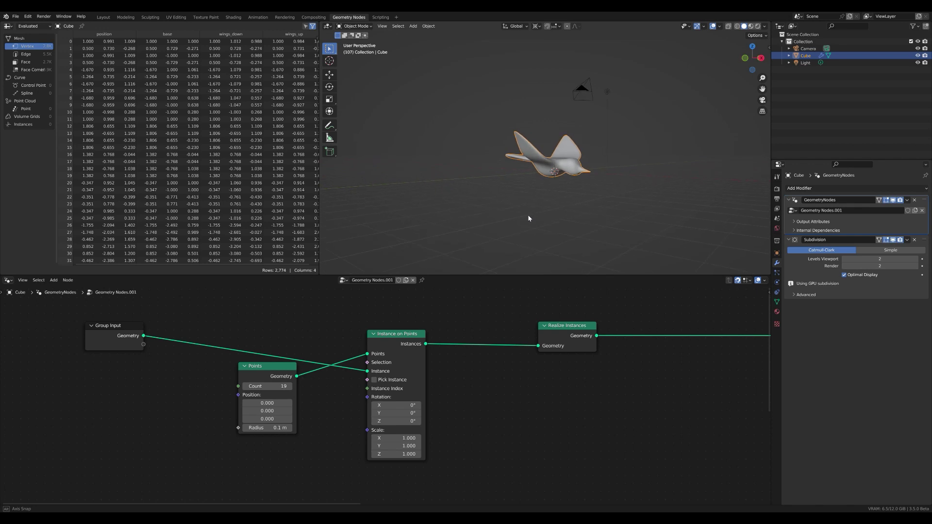
pyautogui.press('space')
# Collapse the Group Input node beside the Instance input and align the Points node with the Instance on Points node.
pyautogui.moveTo(264, 374); pyautogui.dragTo(289, 350)
pyautogui.moveTo(138, 335); pyautogui.dragTo(326, 379)
pyautogui.click(293, 415)
pyautogui.moveTo(294, 349); pyautogui.dragTo(252, 350)
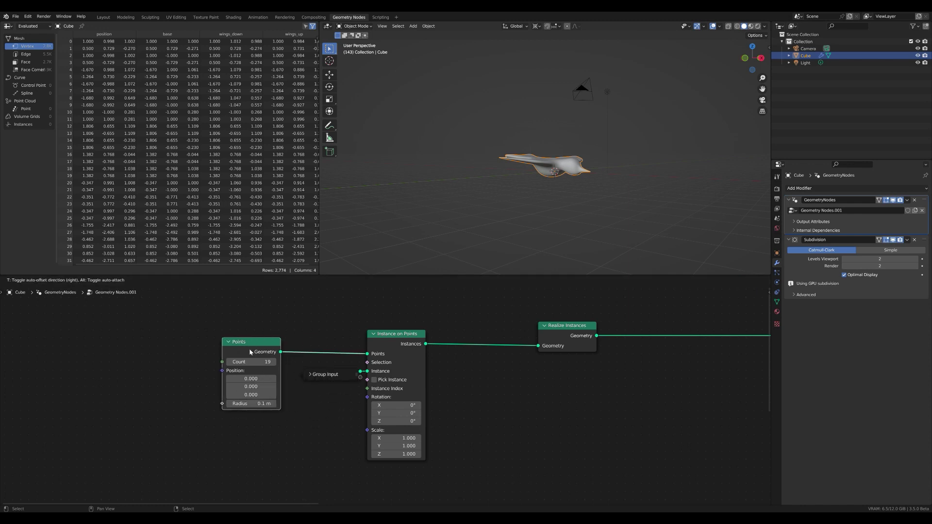
# Examine the Mix and Set Position nodes inside the Wings Flapping frame.
pyautogui.scroll(-5, 739, 354)
pyautogui.moveTo(739, 354); pyautogui.dragTo(264, 327, button='middle')
pyautogui.moveTo(580, 400); pyautogui.dragTo(445, 366, button='middle')
pyautogui.scroll(2, 445, 367)
pyautogui.scroll(2, 503, 363)
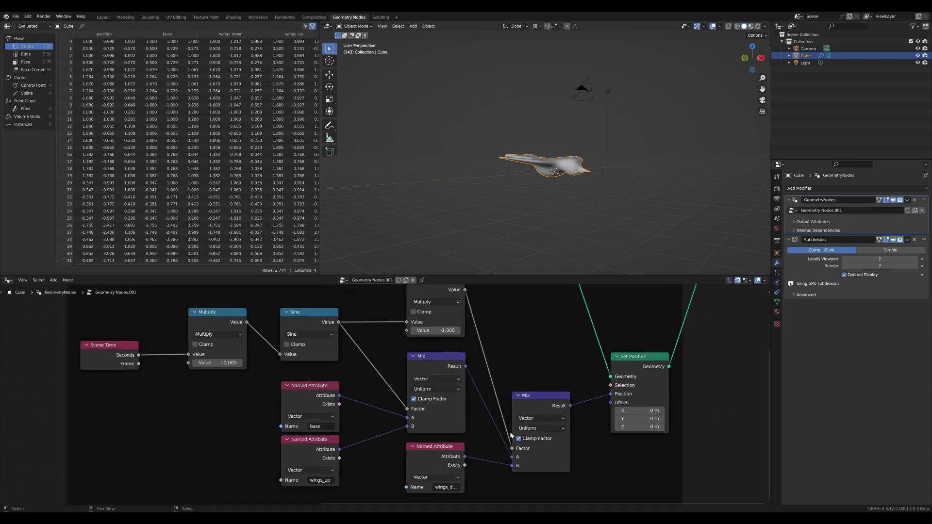
pyautogui.scroll(-2, 525, 417)
pyautogui.moveTo(523, 404); pyautogui.dragTo(428, 392, button='middle')
pyautogui.scroll(2, 481, 405)
pyautogui.scroll(1, 482, 407)
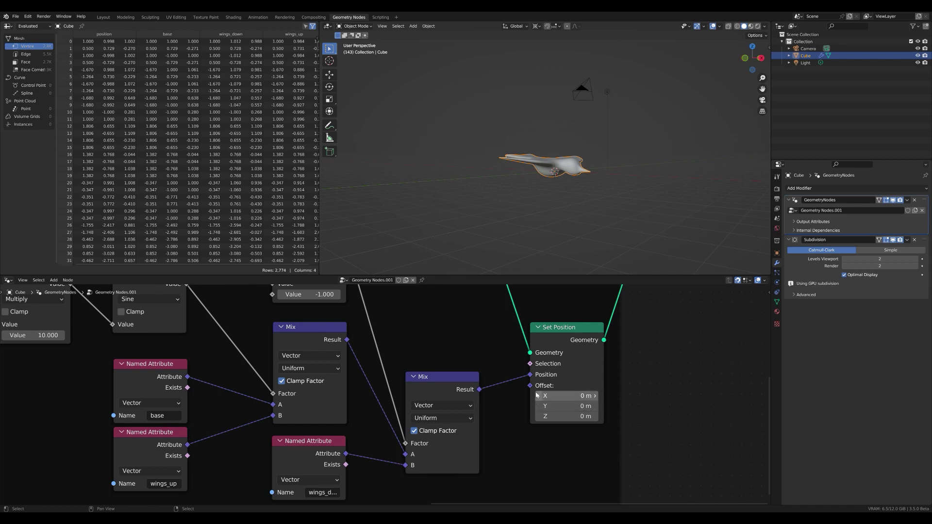
pyautogui.scroll(-12, 536, 394)
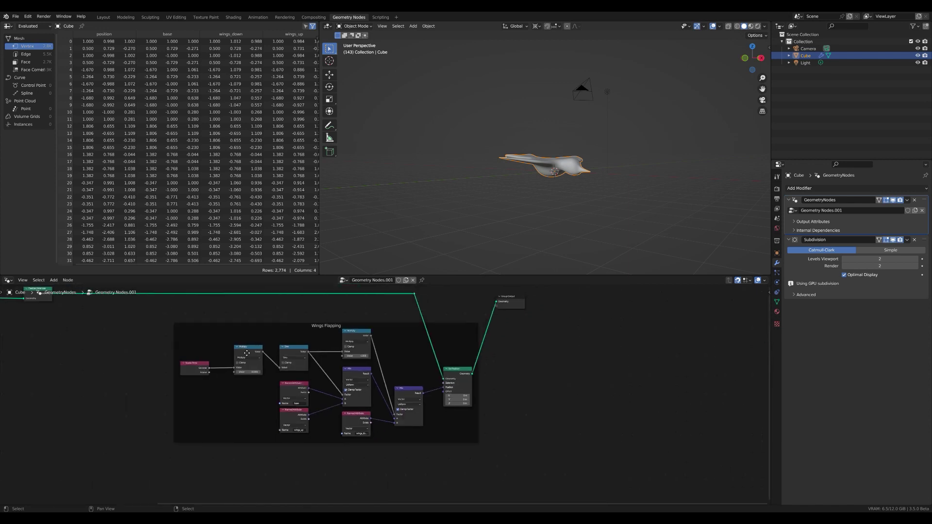
# Add a vector Random Value node connected to the Points node's Position input.
pyautogui.moveTo(242, 349); pyautogui.dragTo(411, 386, button='middle')
pyautogui.moveTo(191, 374); pyautogui.dragTo(391, 397, button='middle')
pyautogui.scroll(4, 387, 398)
pyautogui.scroll(3, 388, 399)
pyautogui.moveTo(205, 370); pyautogui.dragTo(419, 385, button='middle')
pyautogui.scroll(3, 420, 385)
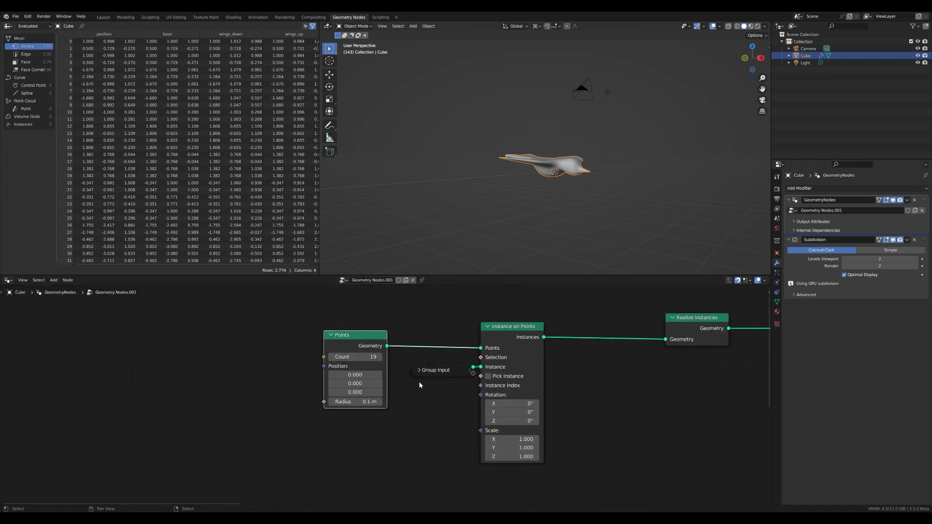
pyautogui.scroll(4, 340, 363)
pyautogui.moveTo(285, 354); pyautogui.dragTo(413, 365, button='middle')
pyautogui.scroll(3, 435, 358)
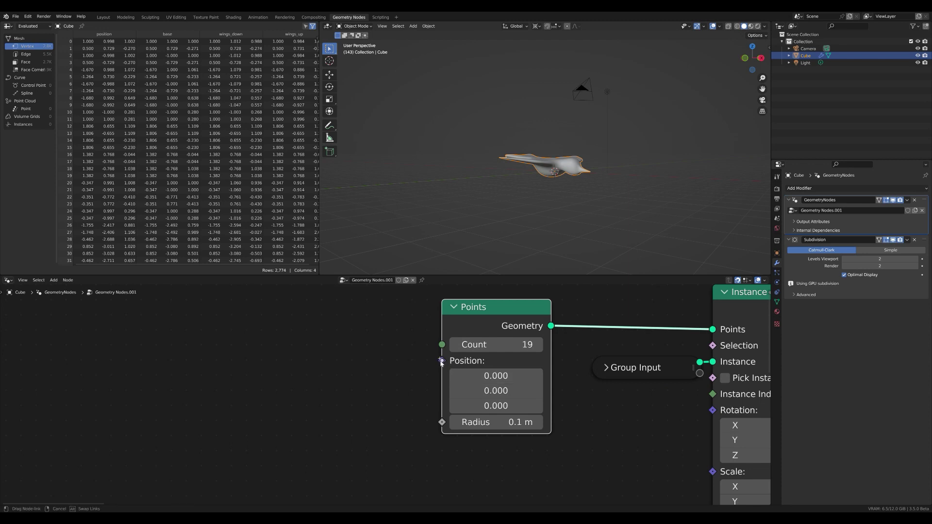
pyautogui.moveTo(441, 360); pyautogui.dragTo(355, 368)
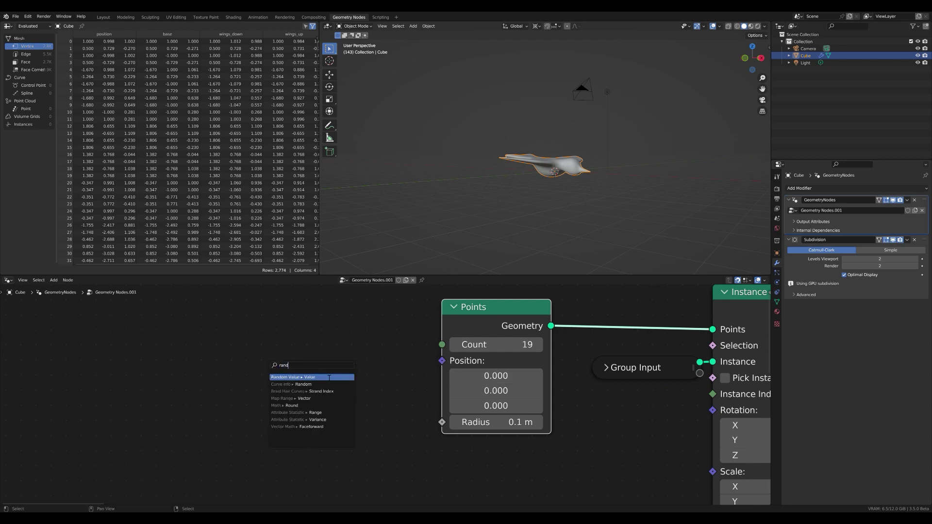
pyautogui.click(330, 377)
pyautogui.click(314, 404)
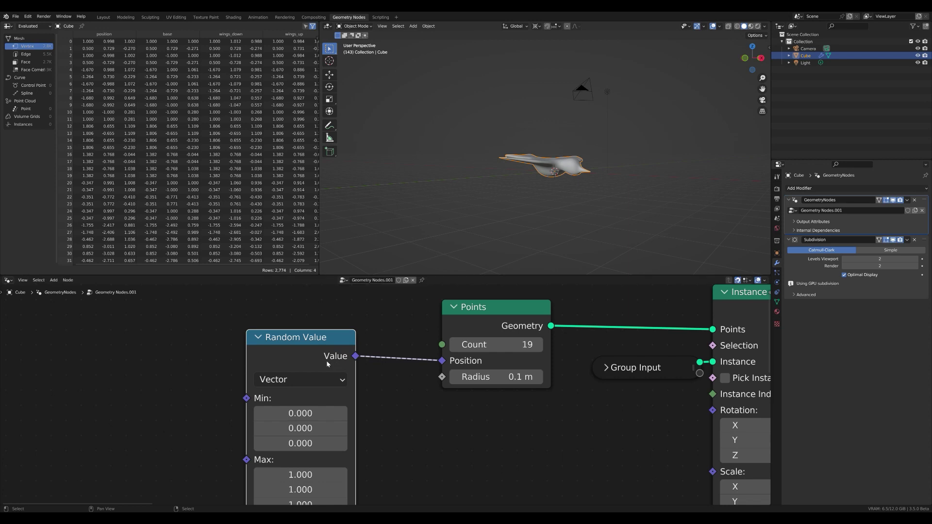
# Set the Random Value node's Min to -10 and Max to 10 on all three axes.
pyautogui.moveTo(314, 404); pyautogui.dragTo(375, 375, button='middle')
pyautogui.moveTo(376, 362); pyautogui.dragTo(376, 391)
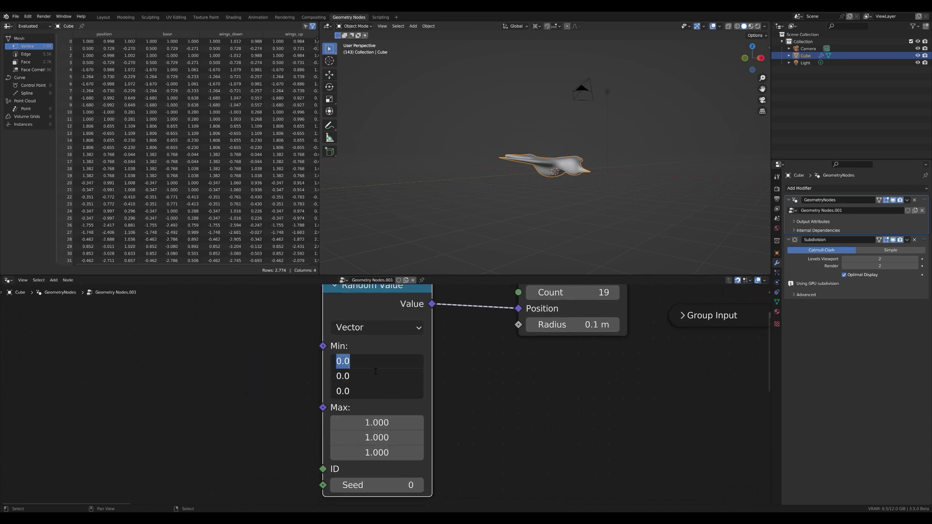
pyautogui.write('-10')
pyautogui.press('Return')
pyautogui.moveTo(378, 422); pyautogui.dragTo(378, 452)
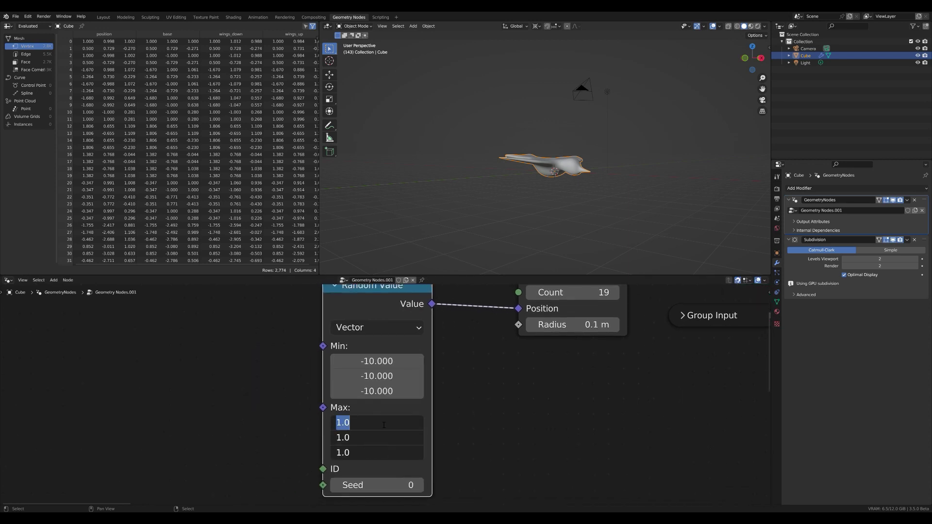
pyautogui.write('10')
pyautogui.press('Return')
pyautogui.scroll(-2, 386, 395)
pyautogui.moveTo(391, 334); pyautogui.dragTo(392, 343)
pyautogui.press('Escape')
pyautogui.scroll(-2, 389, 340)
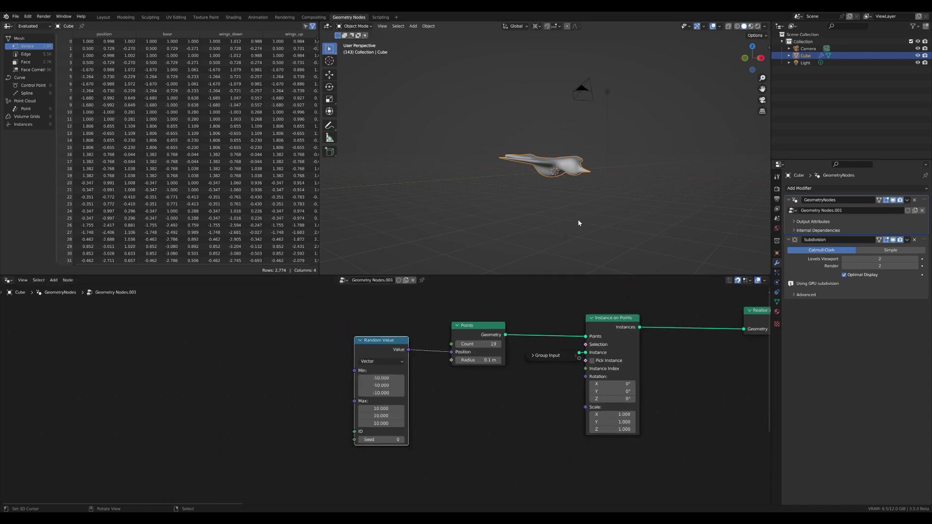
# Insert a Capture Attribute node between the Instance on Points and Realize Instances nodes.
pyautogui.moveTo(568, 227); pyautogui.dragTo(579, 225, button='middle')
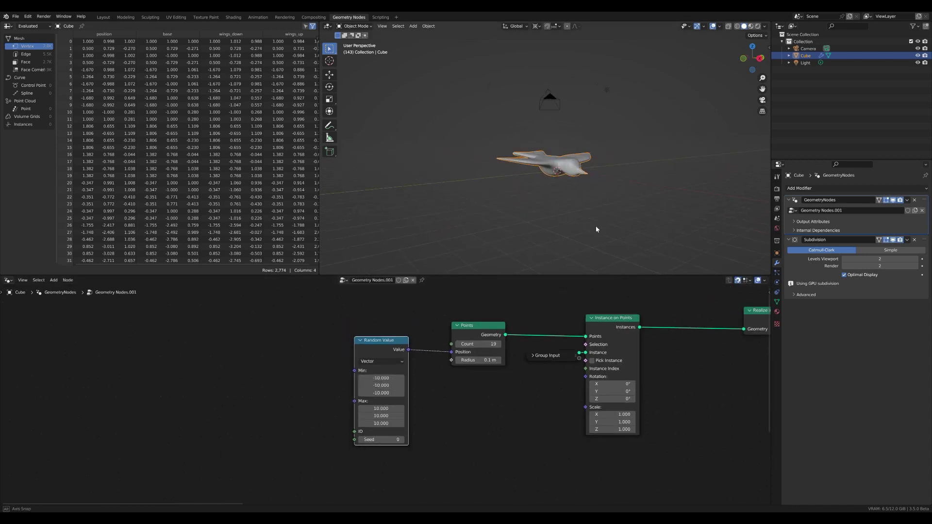
pyautogui.scroll(-2, 637, 371)
pyautogui.moveTo(636, 370); pyautogui.dragTo(353, 386, button='middle')
pyautogui.scroll(-1, 353, 386)
pyautogui.scroll(-2, 254, 379)
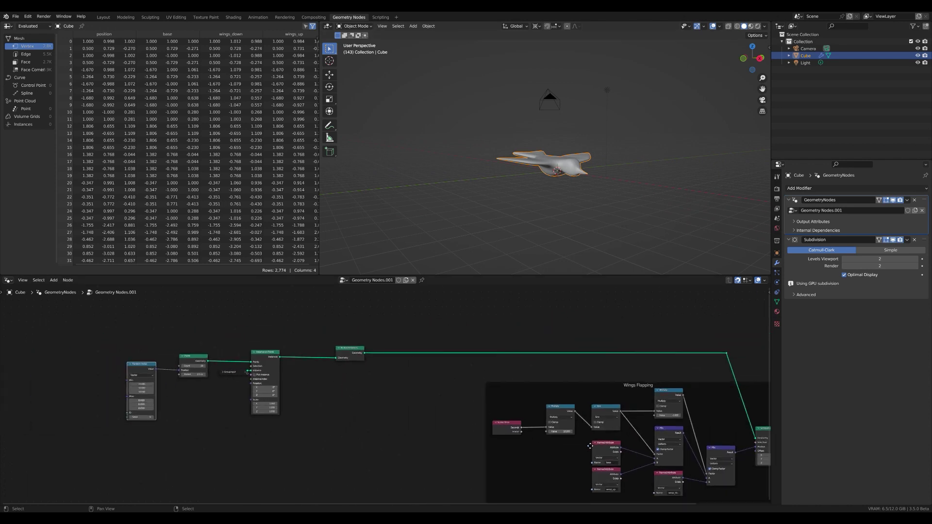
pyautogui.moveTo(715, 446); pyautogui.dragTo(673, 425, button='middle')
pyautogui.scroll(4, 380, 387)
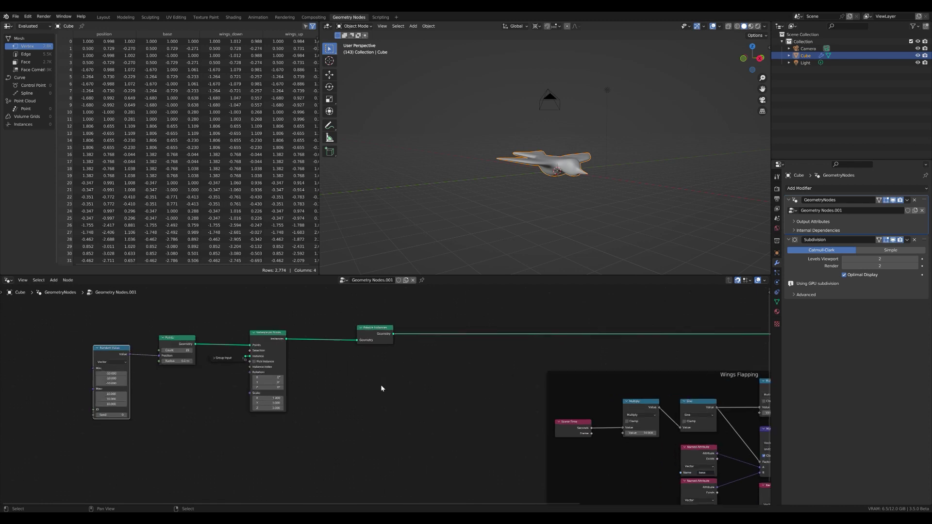
pyautogui.hotkey('shift', 'a')
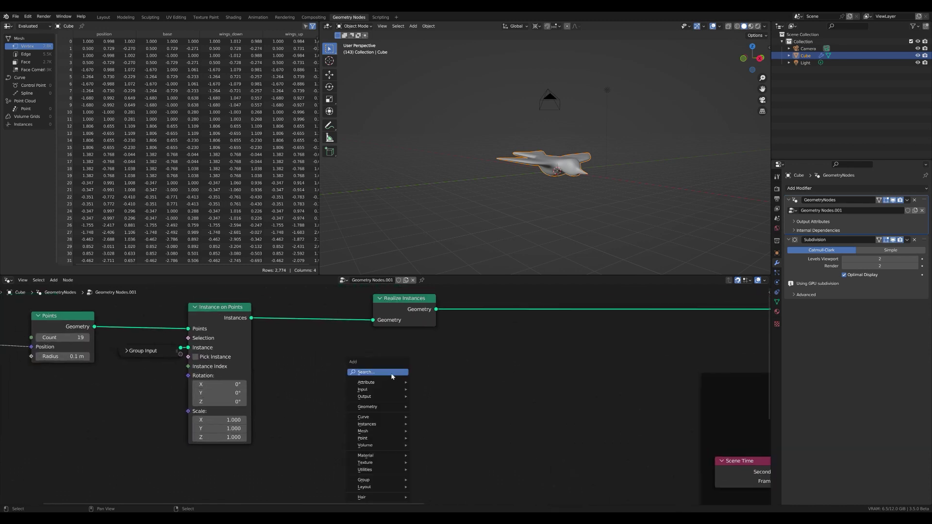
pyautogui.click(457, 406)
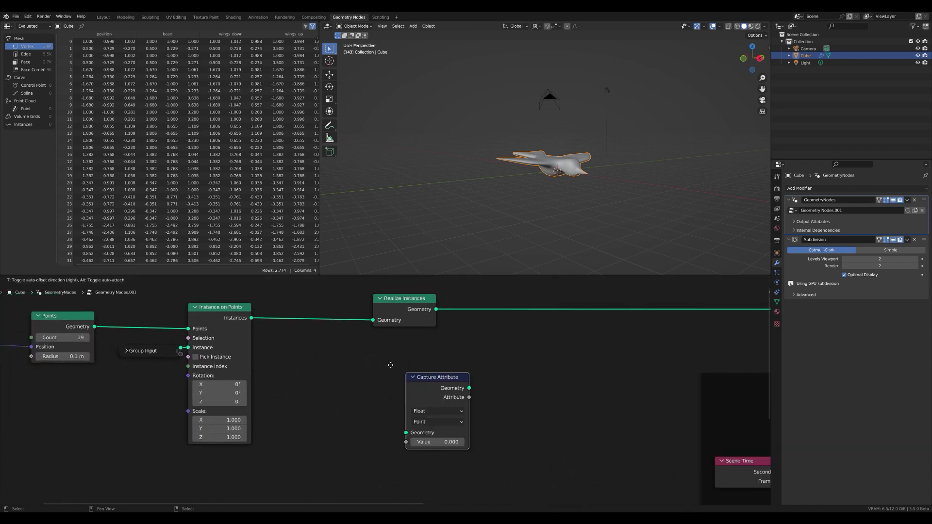
pyautogui.click(307, 307)
# Set the Capture Attribute node to Vector on the Instance domain and connect a Position node to its Value input.
pyautogui.scroll(1, 307, 307)
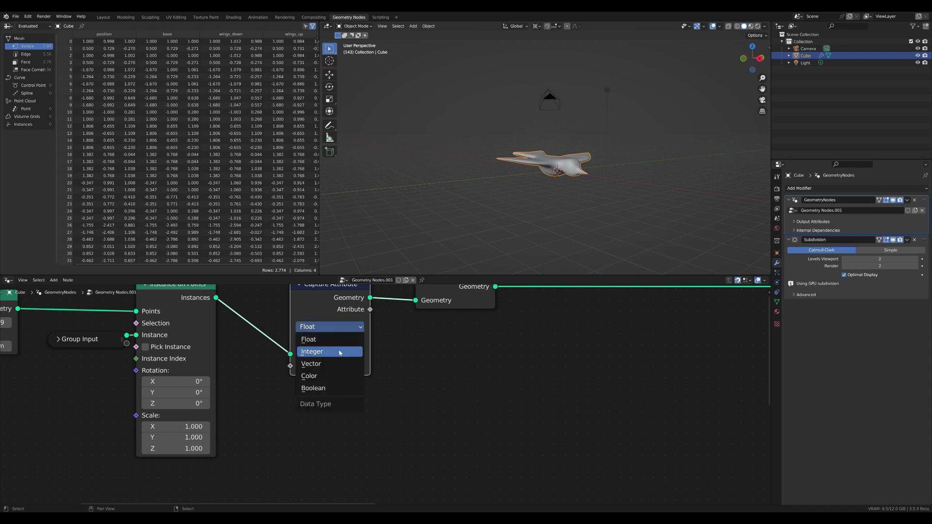
pyautogui.click(341, 364)
pyautogui.click(329, 340)
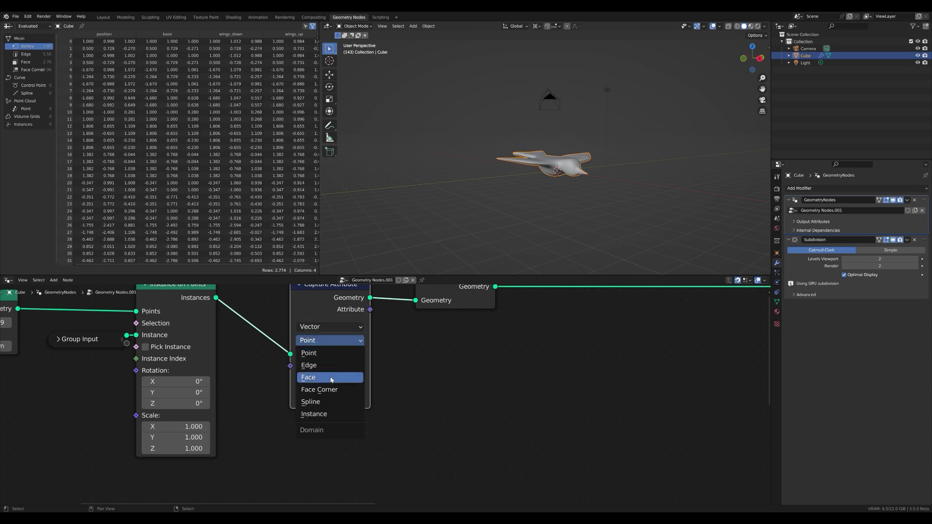
pyautogui.click(323, 414)
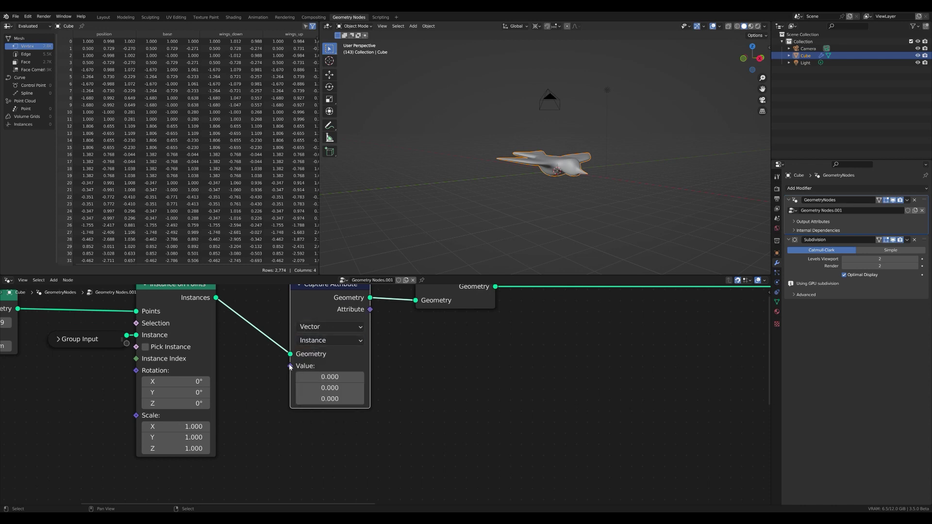
pyautogui.moveTo(279, 465); pyautogui.dragTo(283, 467)
pyautogui.write('pos')
pyautogui.press('Return')
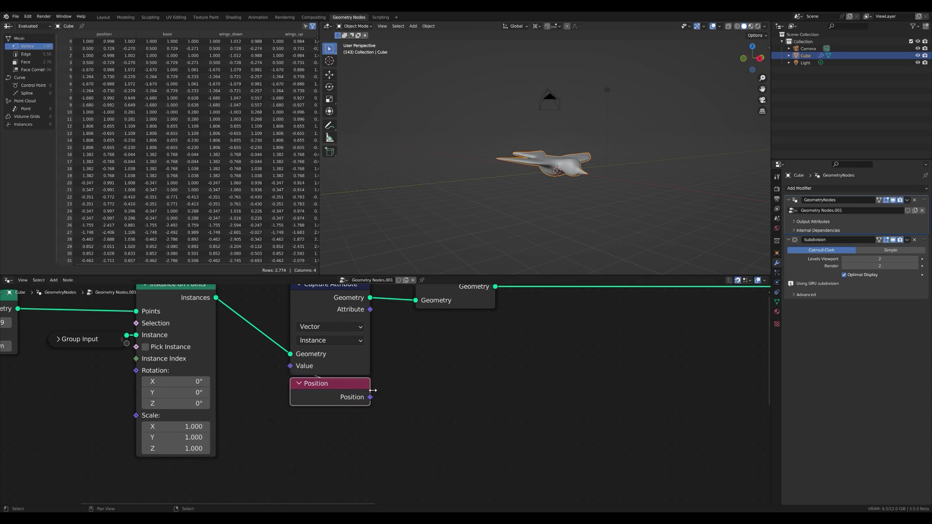
# Lower the Set Position node within the Wings Flapping frame and connect the captured Attribute to its Offset input.
pyautogui.scroll(-4, 373, 390)
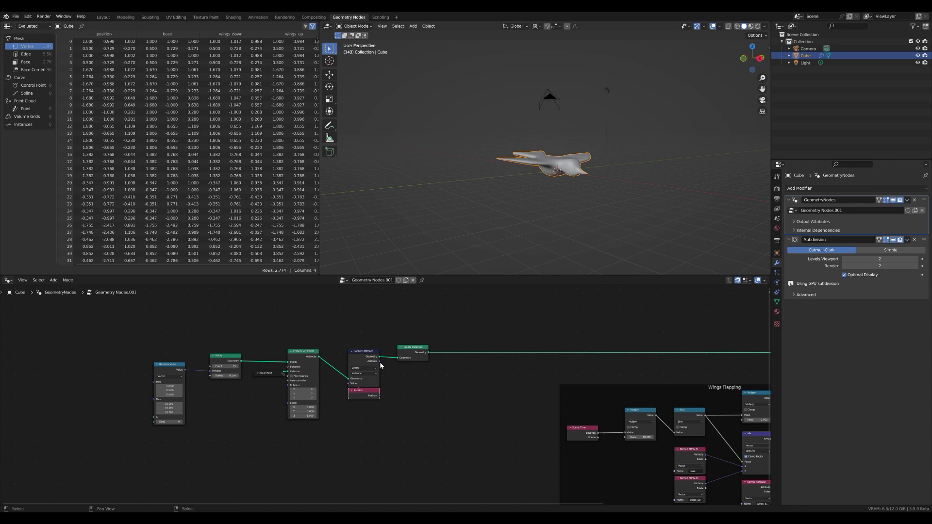
pyautogui.press('Home')
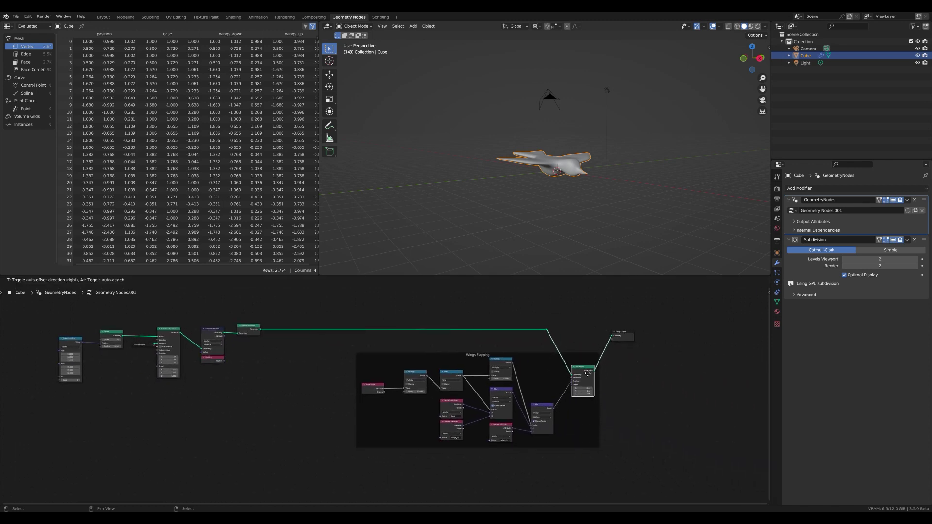
pyautogui.moveTo(587, 373); pyautogui.dragTo(589, 426)
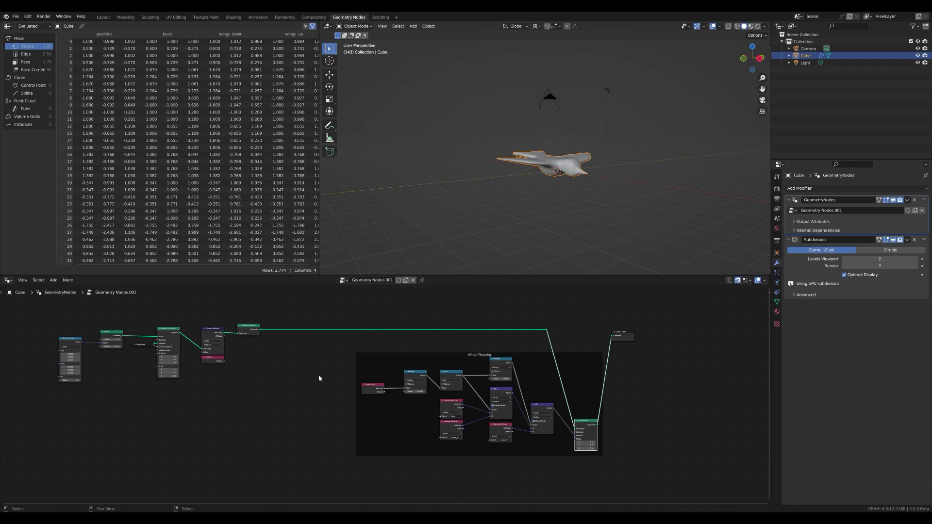
pyautogui.moveTo(230, 346); pyautogui.dragTo(223, 333, button='middle')
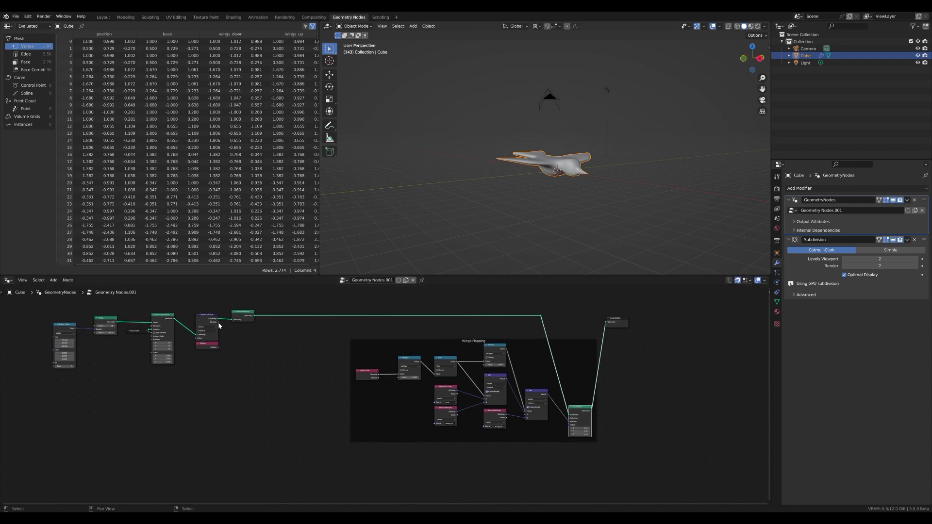
pyautogui.scroll(4, 219, 325)
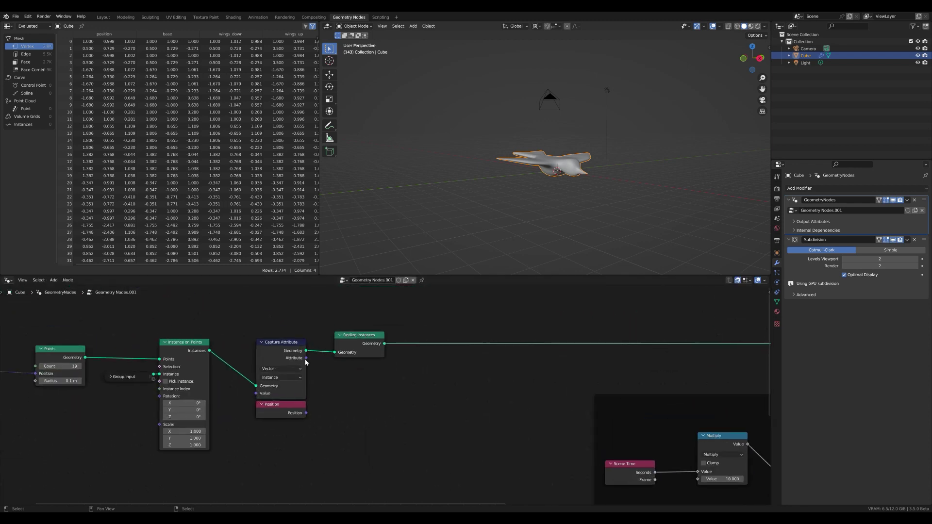
pyautogui.moveTo(409, 429); pyautogui.dragTo(516, 431)
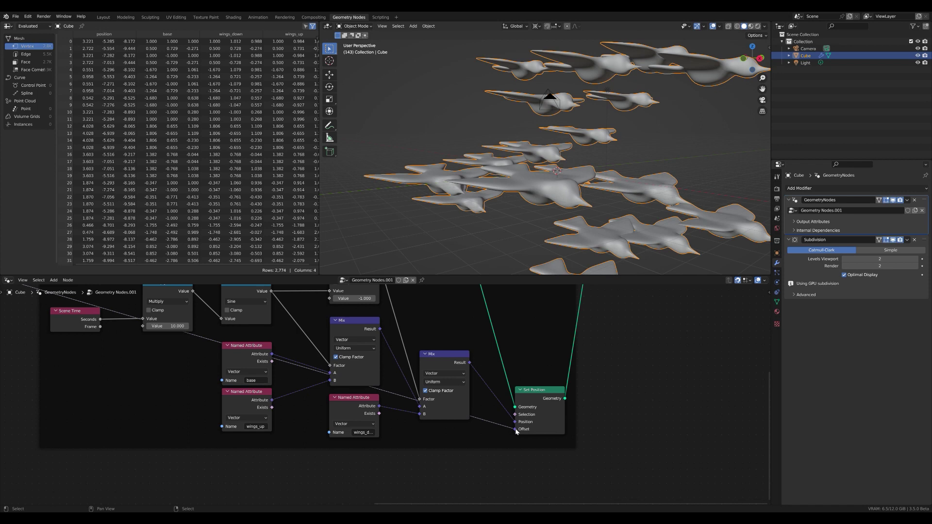
pyautogui.scroll(-6, 547, 91)
pyautogui.moveTo(579, 205); pyautogui.dragTo(534, 281, button='middle')
pyautogui.scroll(4, 597, 185)
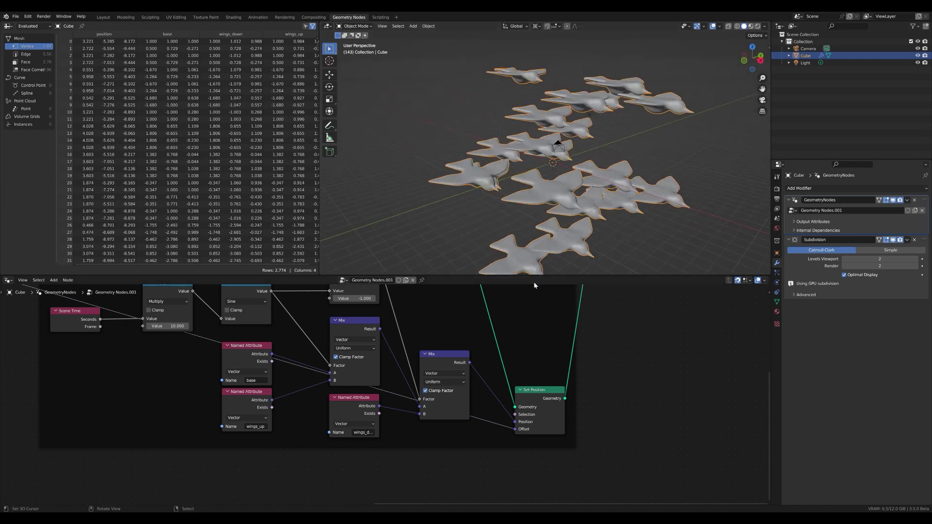
# Add a Value node set to 20 and connect it to the Random Value node's Max input.
pyautogui.scroll(-3, 404, 355)
pyautogui.moveTo(404, 355); pyautogui.dragTo(506, 369, button='middle')
pyautogui.moveTo(541, 185); pyautogui.dragTo(568, 179, button='middle')
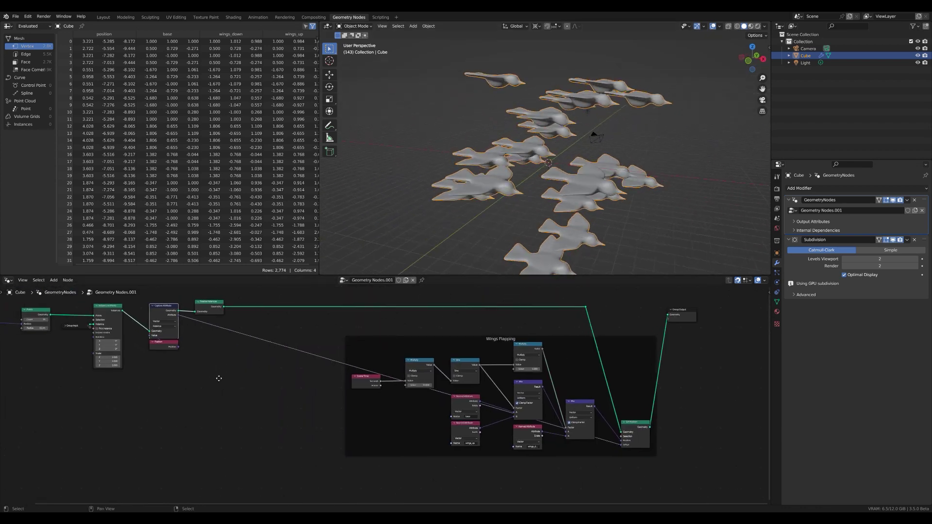
pyautogui.scroll(5, 214, 397)
pyautogui.moveTo(109, 352); pyautogui.dragTo(481, 411, button='middle')
pyautogui.scroll(3, 481, 411)
pyautogui.scroll(3, 480, 411)
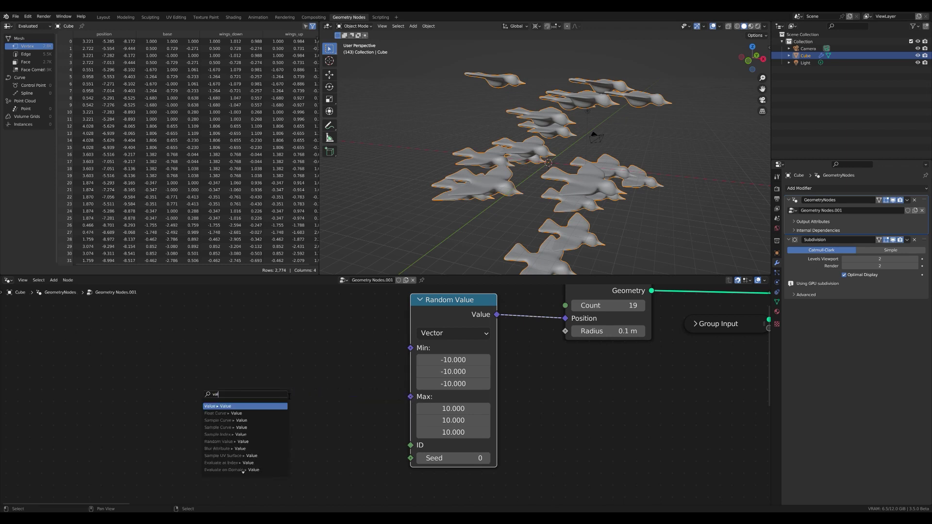
pyautogui.click(284, 407)
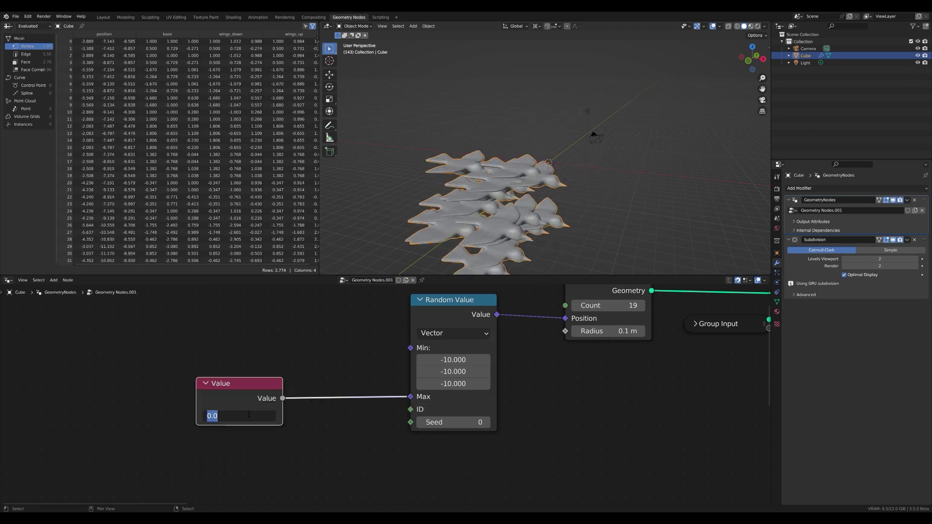
pyautogui.write('20')
pyautogui.press('Return')
# Route the Value node through a Multiply node set to -1 into the Random Value node's Min input.
pyautogui.moveTo(249, 405); pyautogui.dragTo(156, 415)
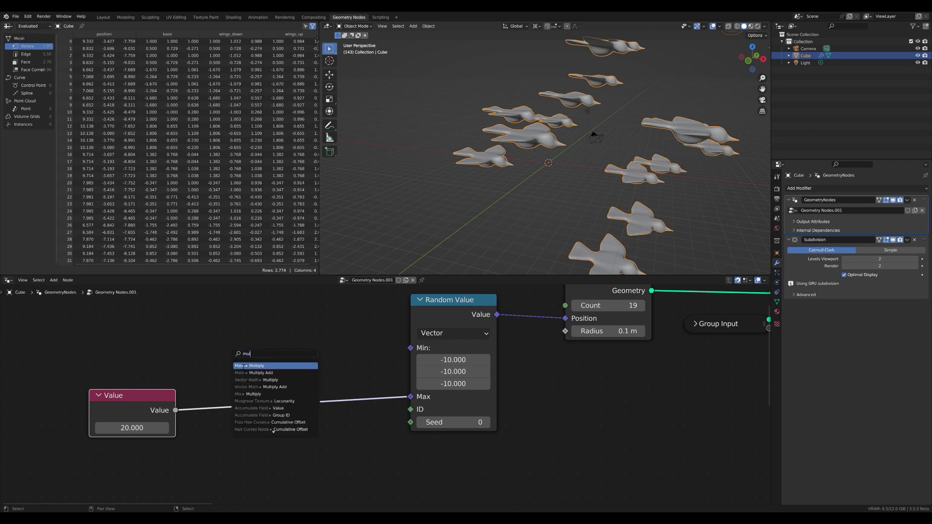
pyautogui.click(242, 365)
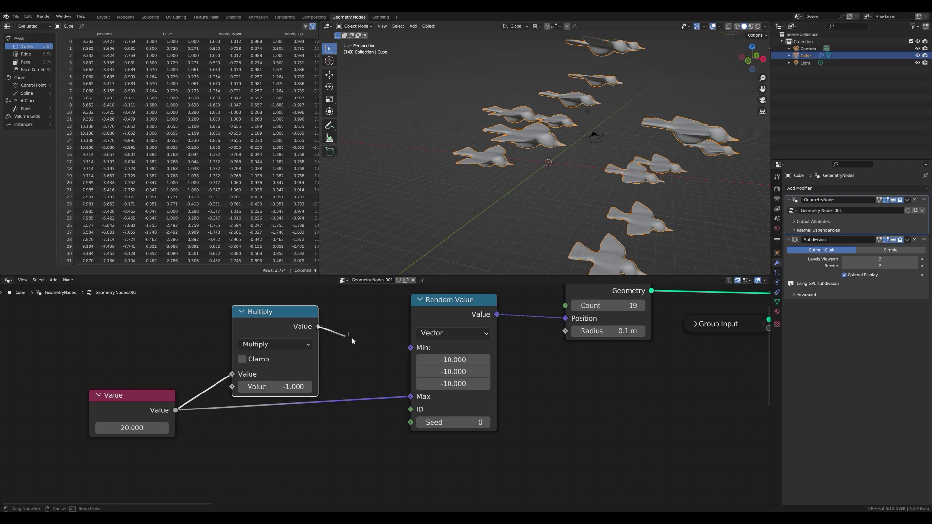
pyautogui.moveTo(412, 351); pyautogui.dragTo(411, 348)
pyautogui.scroll(-4, 518, 141)
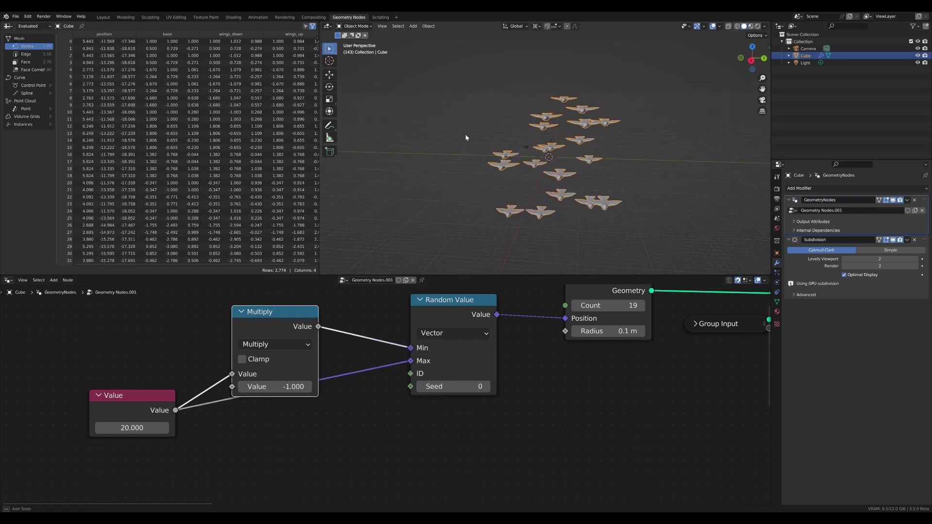
# Set the Random Value node's Seed to 69.
pyautogui.moveTo(518, 141); pyautogui.dragTo(541, 120, button='middle')
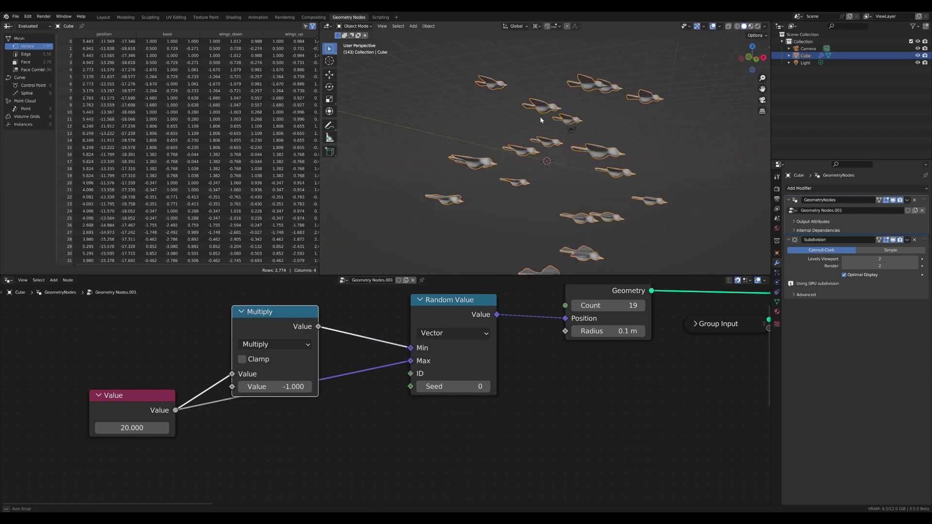
pyautogui.moveTo(455, 387); pyautogui.dragTo(489, 387)
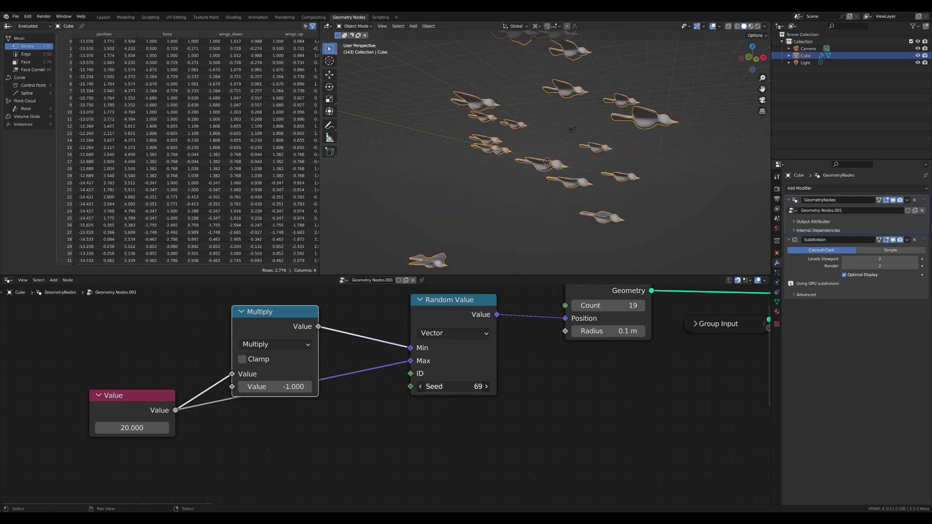
pyautogui.moveTo(490, 229); pyautogui.dragTo(472, 200, button='middle')
# Set the Points node's Count to 50 and inspect the flock from different sides.
pyautogui.scroll(-3, 598, 375)
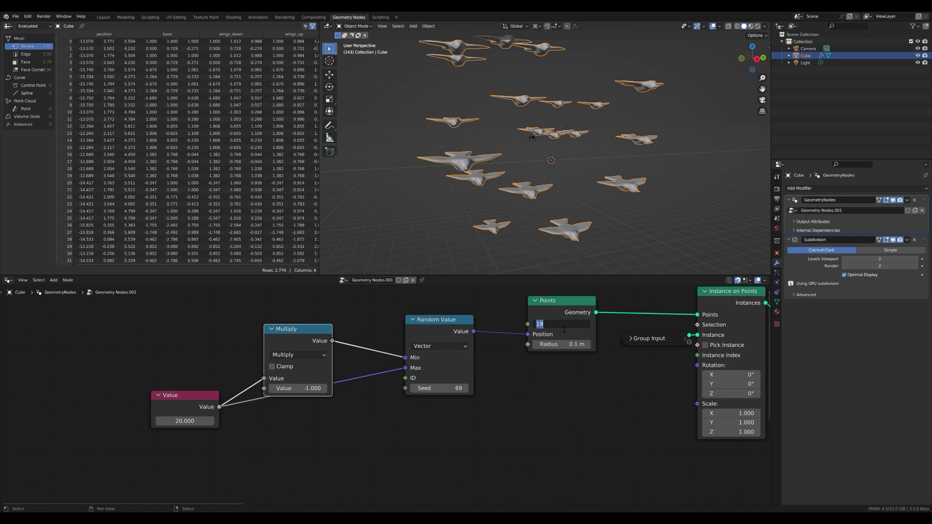
pyautogui.press('Return')
pyautogui.scroll(-2, 539, 223)
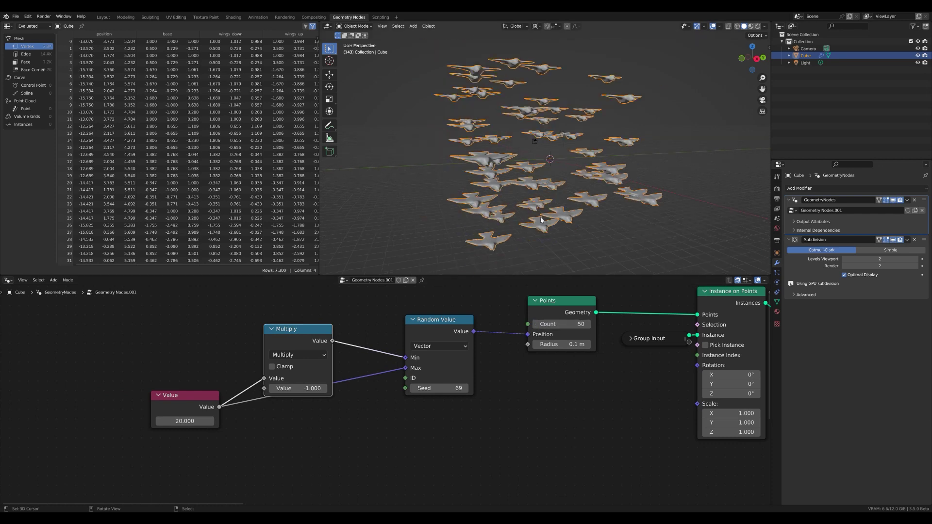
pyautogui.moveTo(534, 218); pyautogui.dragTo(558, 199, button='middle')
pyautogui.scroll(5, 603, 190)
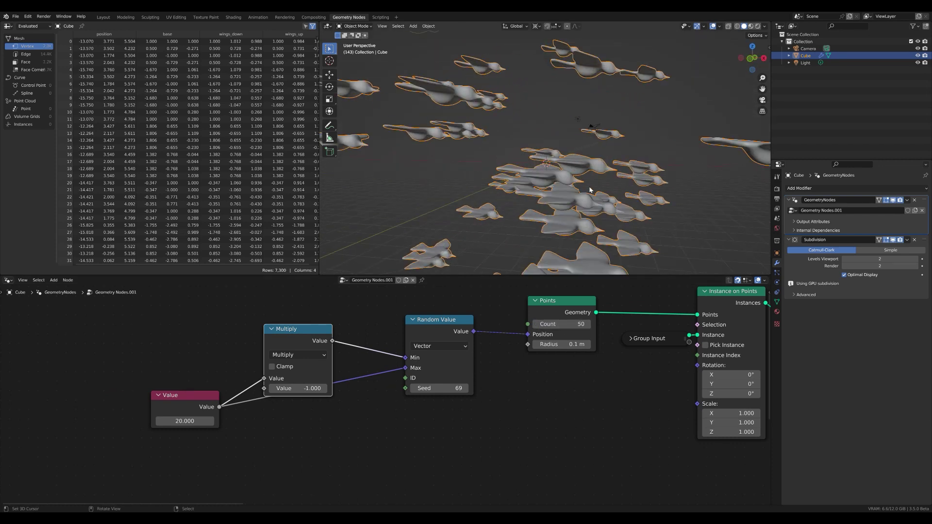
pyautogui.moveTo(654, 193); pyautogui.dragTo(564, 190, button='middle')
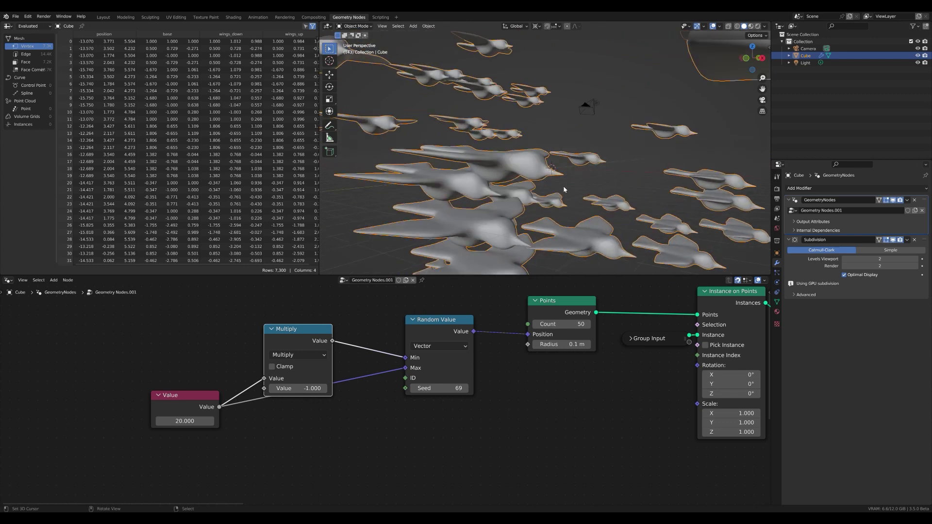
pyautogui.scroll(-3, 448, 179)
pyautogui.scroll(-4, 524, 365)
pyautogui.scroll(-2, 524, 364)
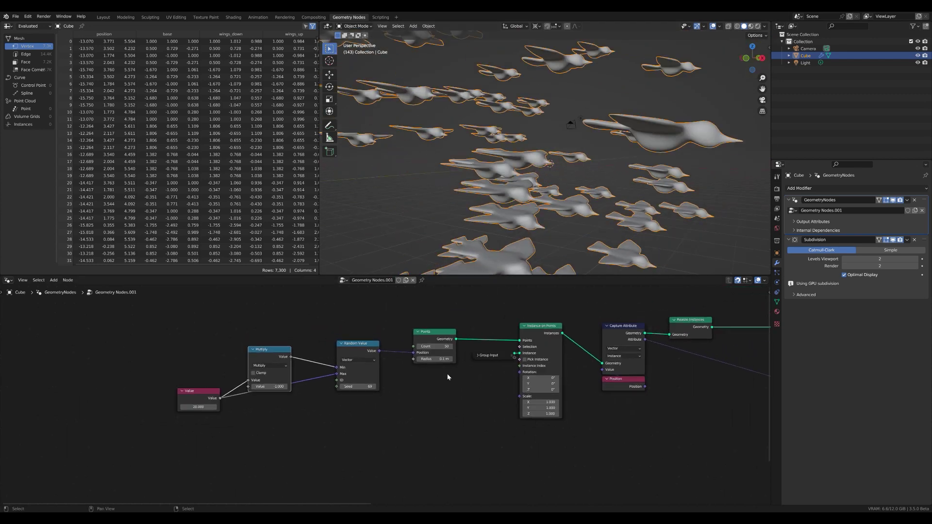
# Align the Multiply, Random Value and Points nodes in a compact row and place the Value node beside them.
pyautogui.moveTo(402, 350); pyautogui.dragTo(432, 352)
pyautogui.press('s')
pyautogui.press('y')
pyautogui.press('0')
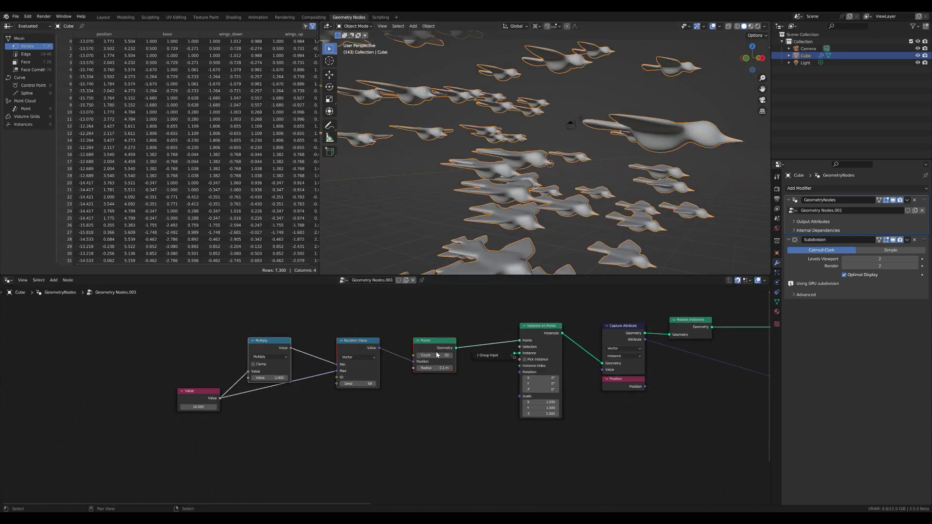
pyautogui.press('s')
pyautogui.press('x')
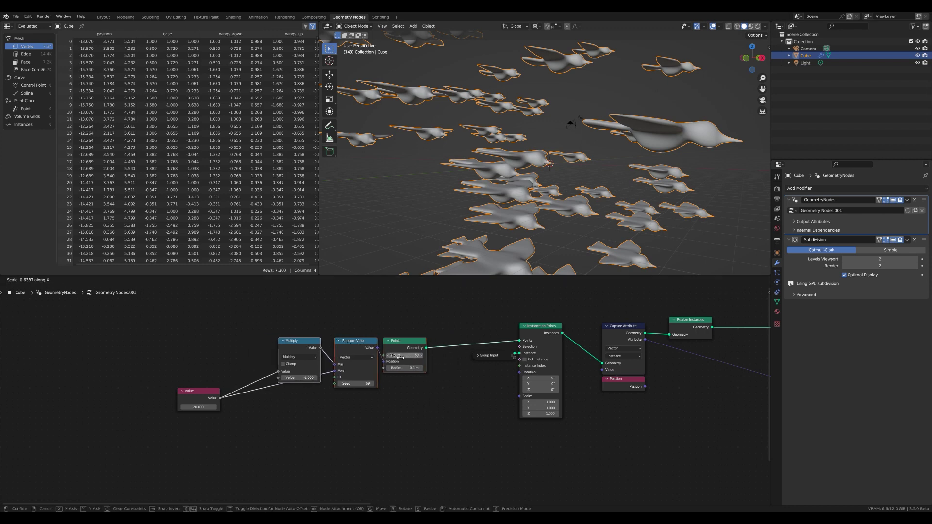
pyautogui.click(397, 354)
pyautogui.press('g')
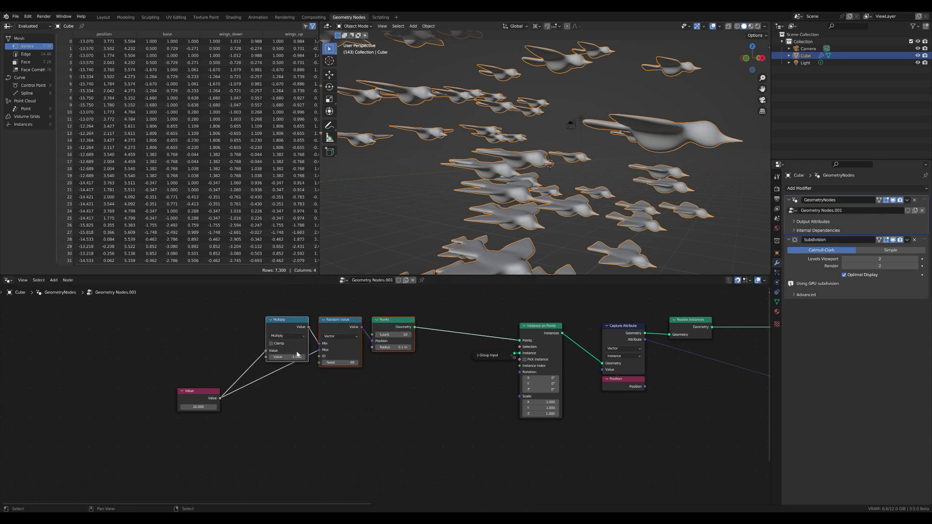
pyautogui.moveTo(202, 396); pyautogui.dragTo(221, 359)
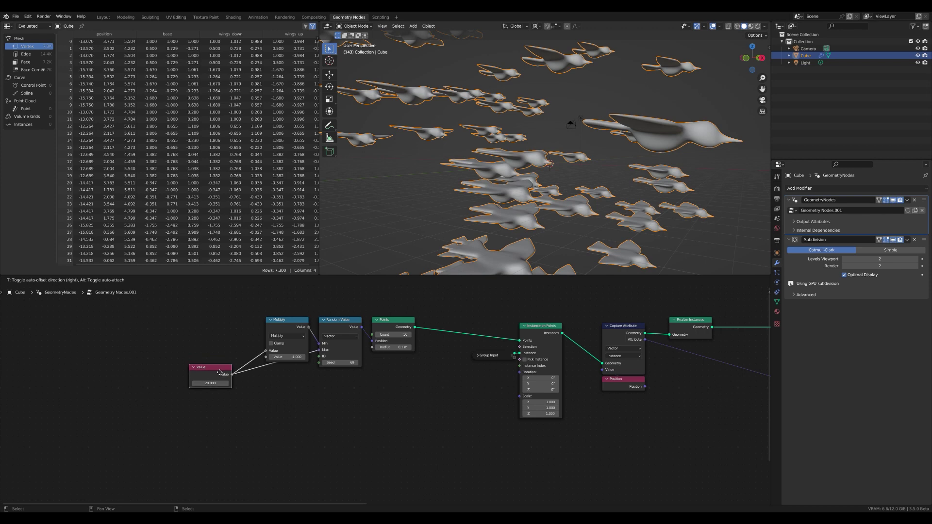
pyautogui.click(220, 372)
# Insert a Merge by Distance node between Points and Instance on Points, with its Distance set to 6 m.
pyautogui.scroll(3, 520, 322)
pyautogui.hotkey('shift', 'a')
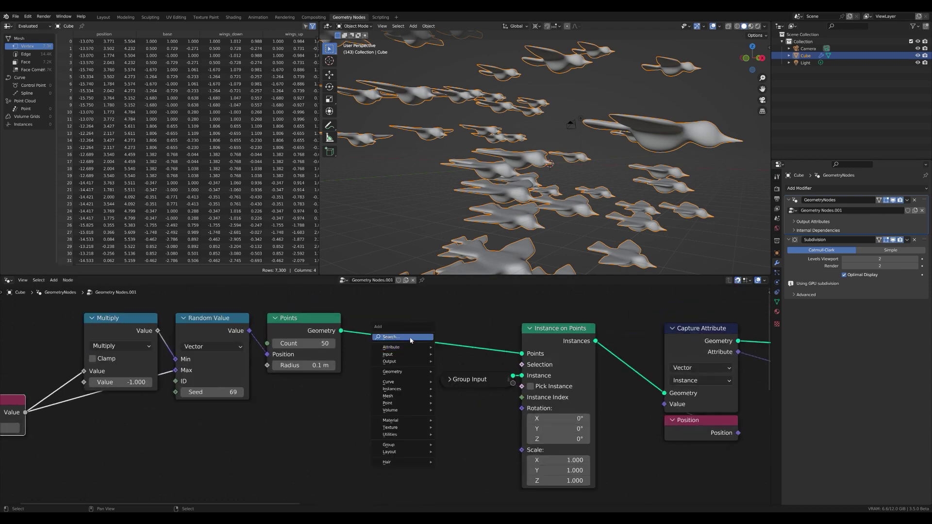
pyautogui.click(409, 337)
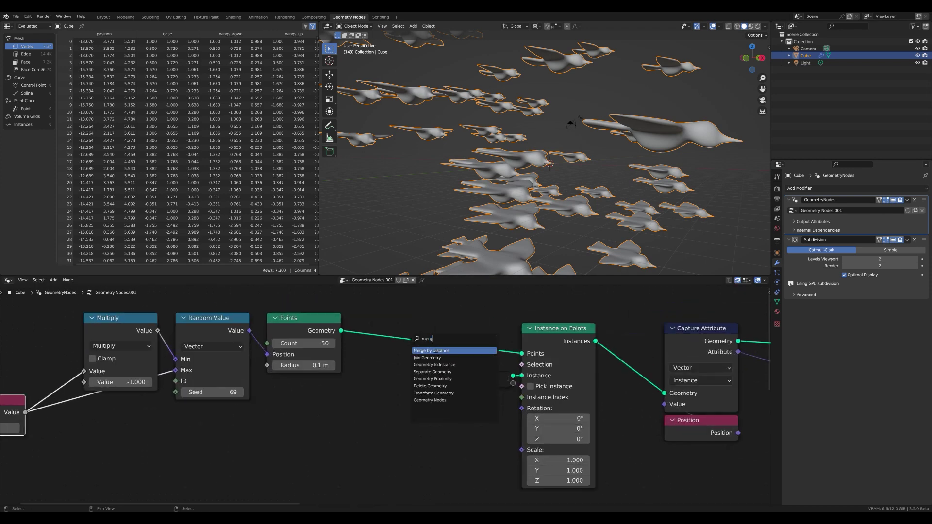
pyautogui.press('Return')
pyautogui.click(389, 337)
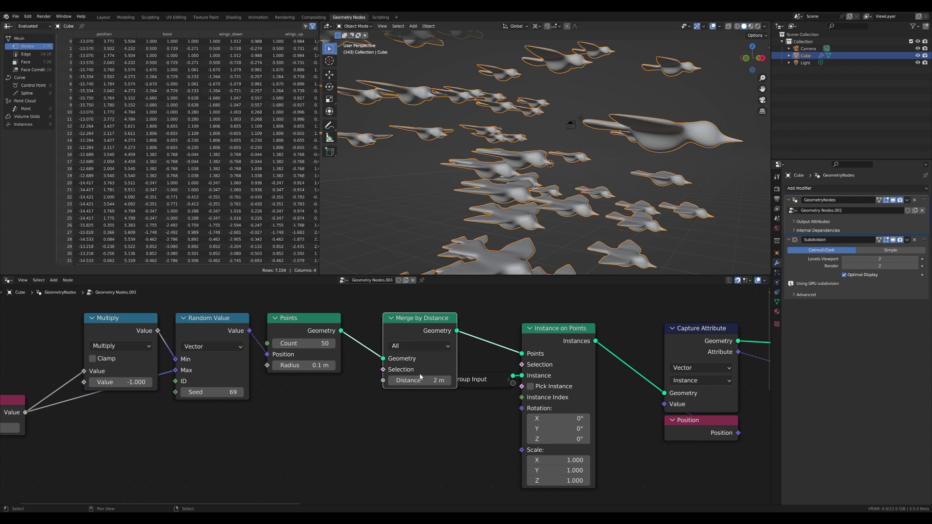
pyautogui.moveTo(420, 380); pyautogui.dragTo(424, 357)
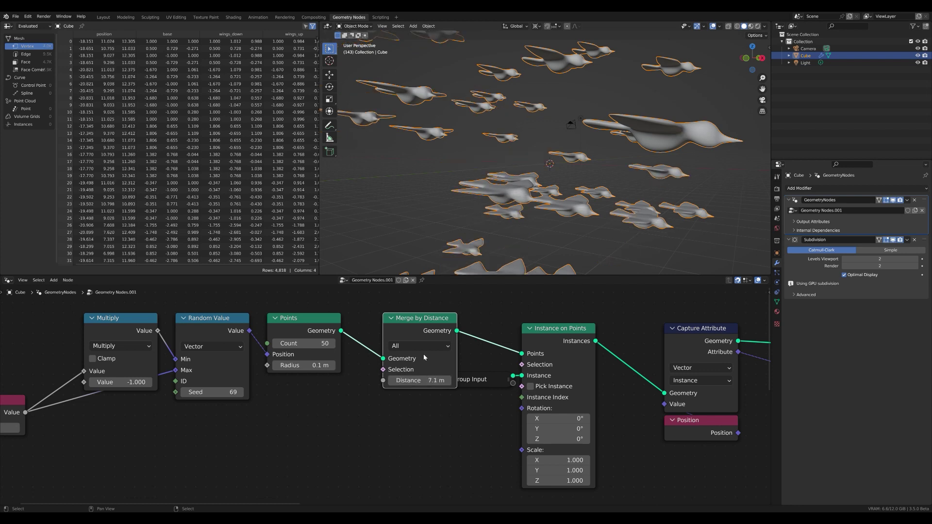
pyautogui.write('6')
pyautogui.press('Return')
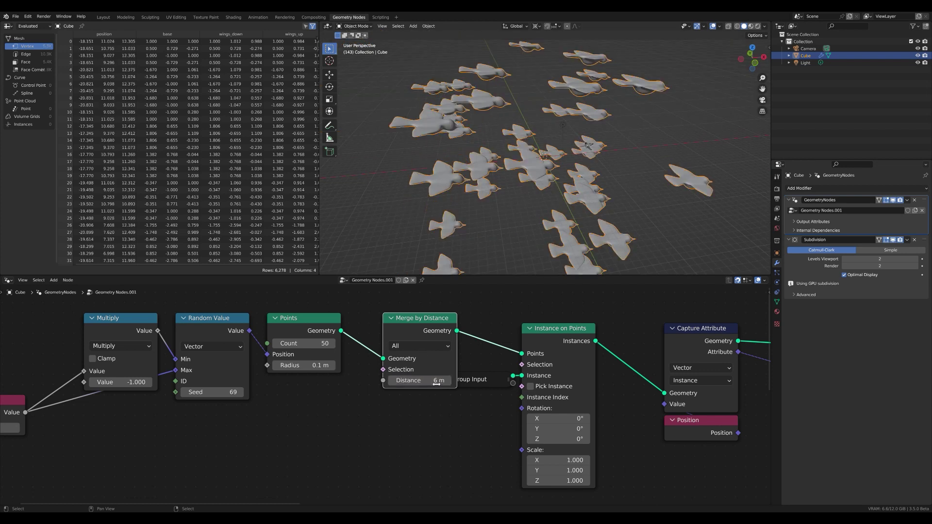
# Play the animation and rotate the flock slightly in the front view.
pyautogui.scroll(-6, 541, 182)
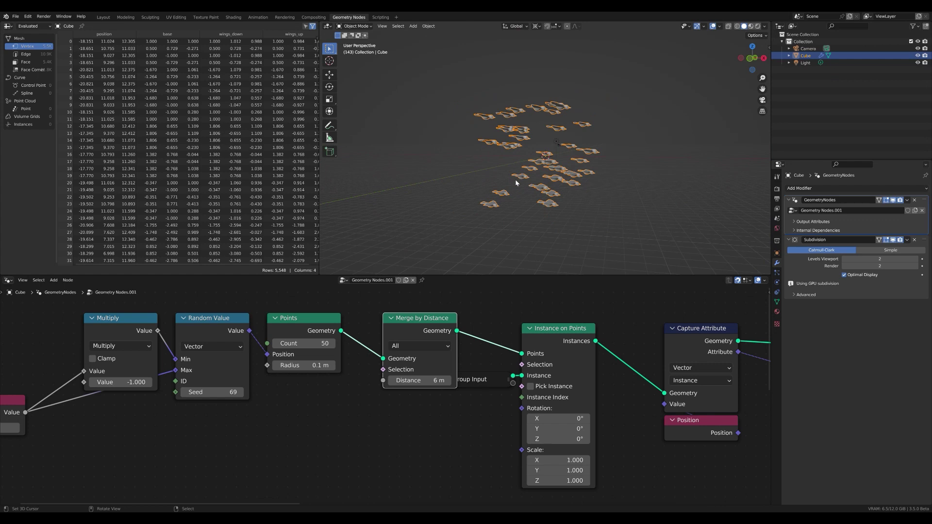
pyautogui.press('space')
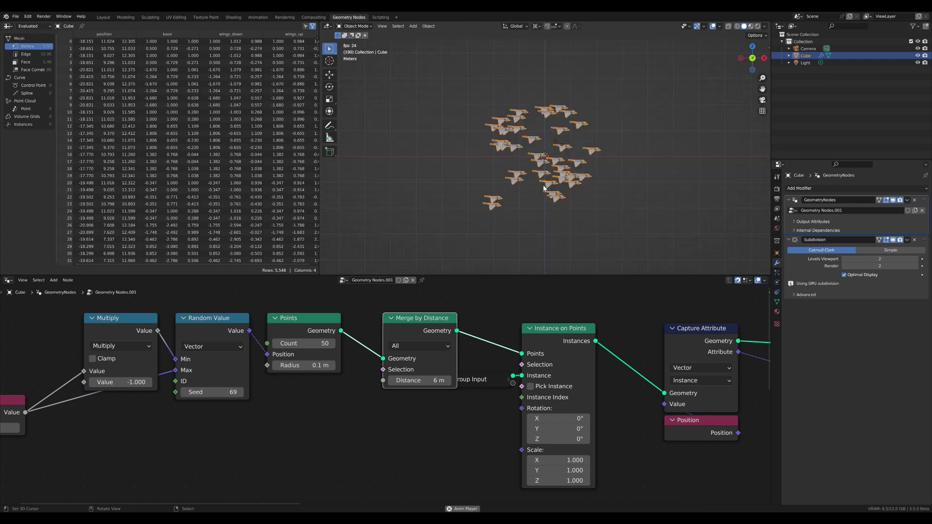
pyautogui.press('KP_1')
pyautogui.press('r')
pyautogui.click(659, 147)
pyautogui.scroll(3, 639, 152)
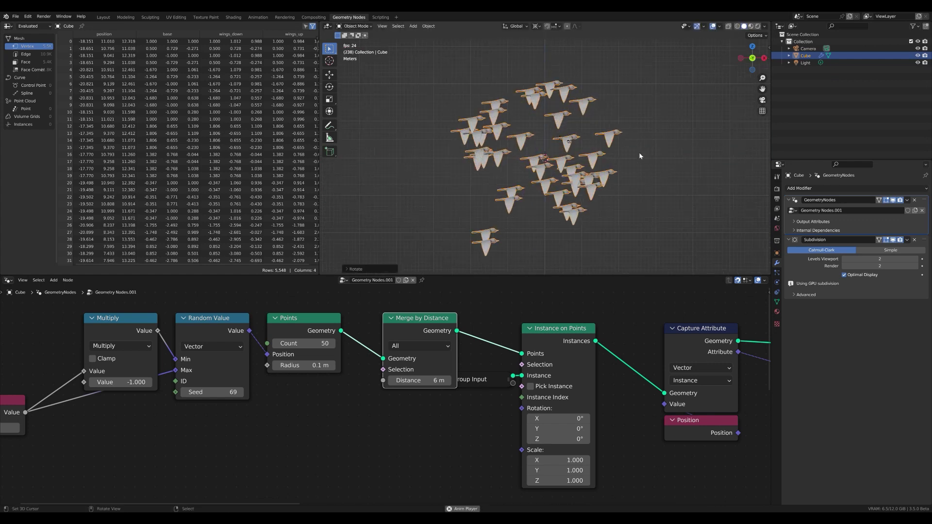
# Join the nodes from Value through Instance on Points into a frame labelled "flock".
pyautogui.scroll(-4, 461, 394)
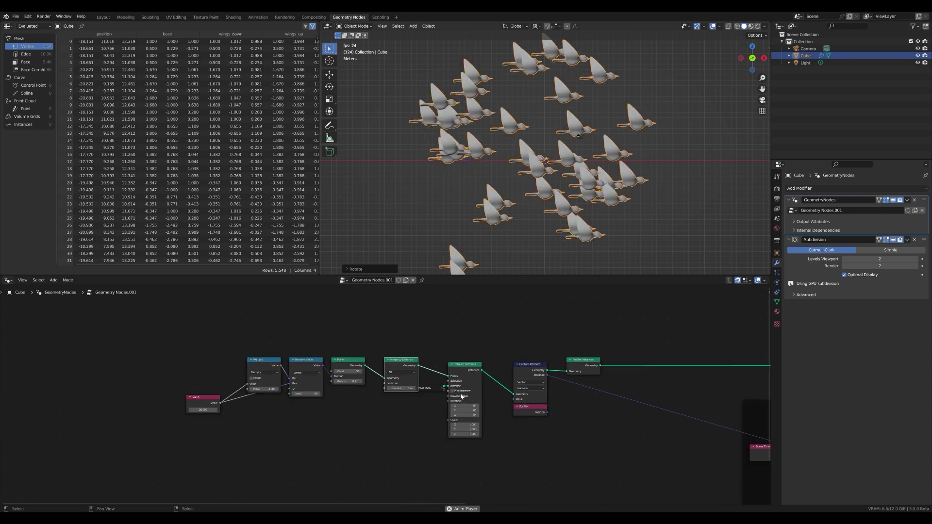
pyautogui.moveTo(185, 344); pyautogui.dragTo(488, 473)
pyautogui.hotkey('ctrl', 'j')
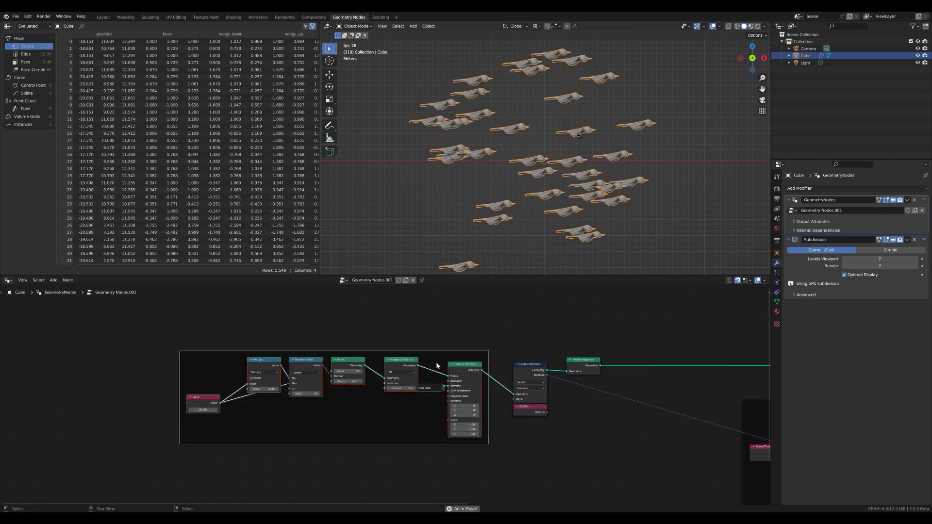
pyautogui.press('F2')
pyautogui.write('flock')
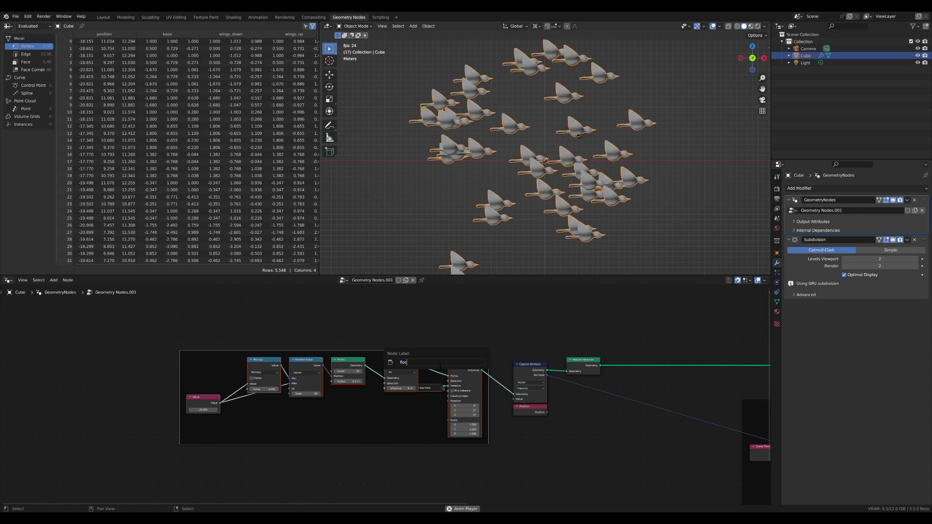
pyautogui.press('Return')
# Feed a new Random Value node into the second value of the Multiply node after Scene Time and inspect the flapping wings.
pyautogui.scroll(-5, 439, 366)
pyautogui.moveTo(582, 438); pyautogui.dragTo(322, 421, button='middle')
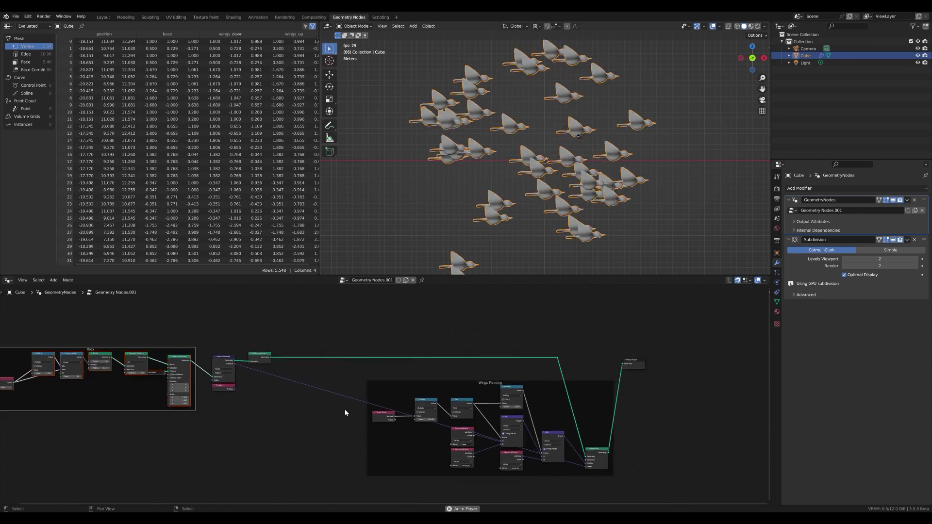
pyautogui.scroll(3, 428, 418)
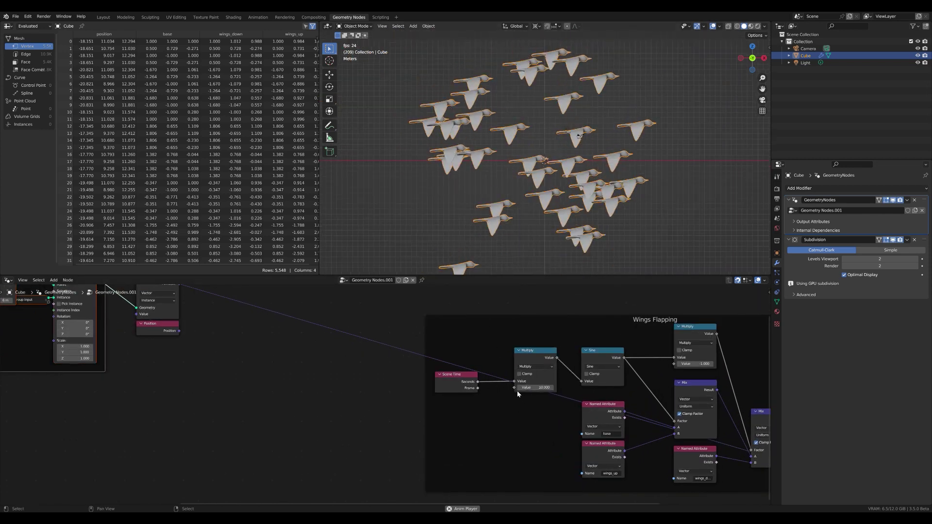
pyautogui.moveTo(513, 388); pyautogui.dragTo(287, 427)
pyautogui.write('rando')
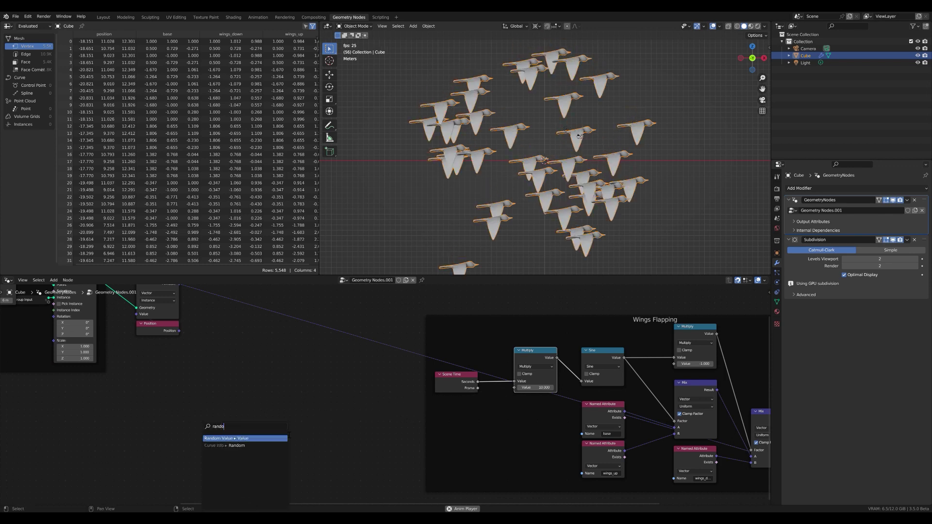
pyautogui.click(278, 438)
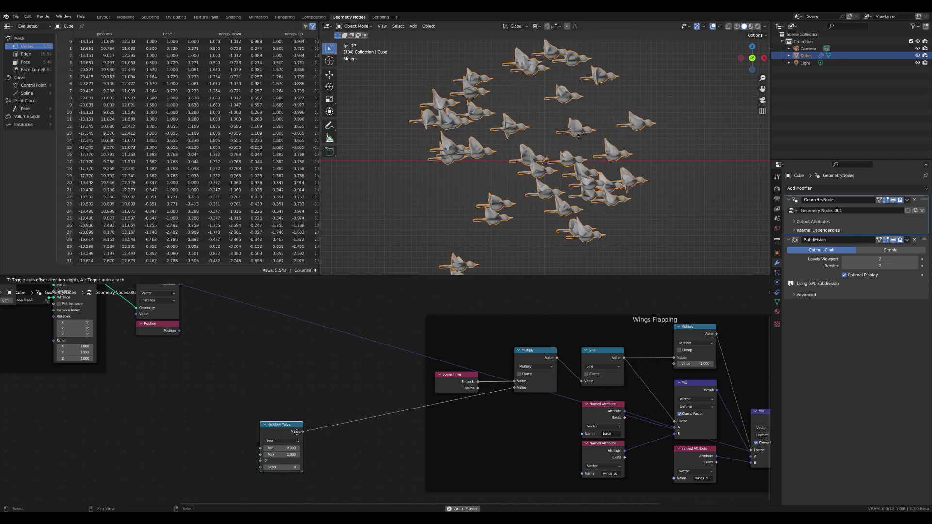
pyautogui.click(288, 433)
pyautogui.scroll(5, 555, 156)
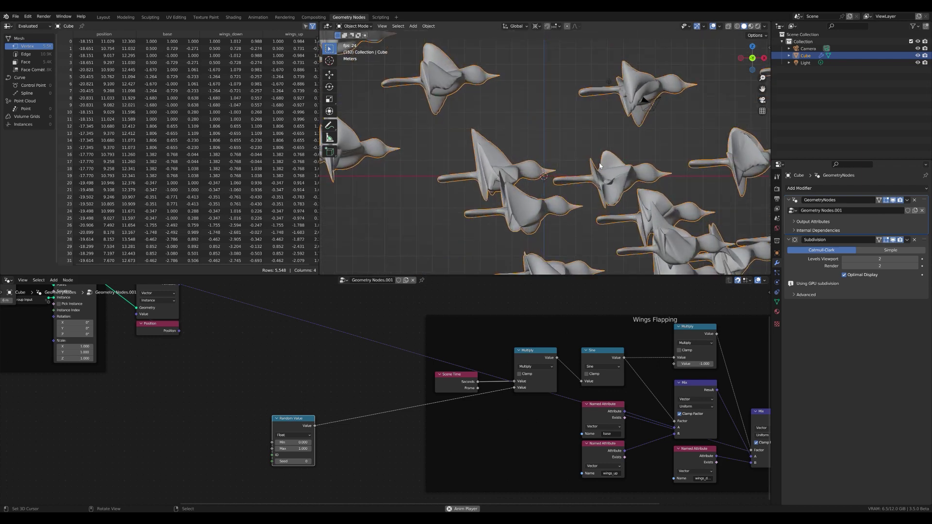
pyautogui.scroll(-1, 625, 131)
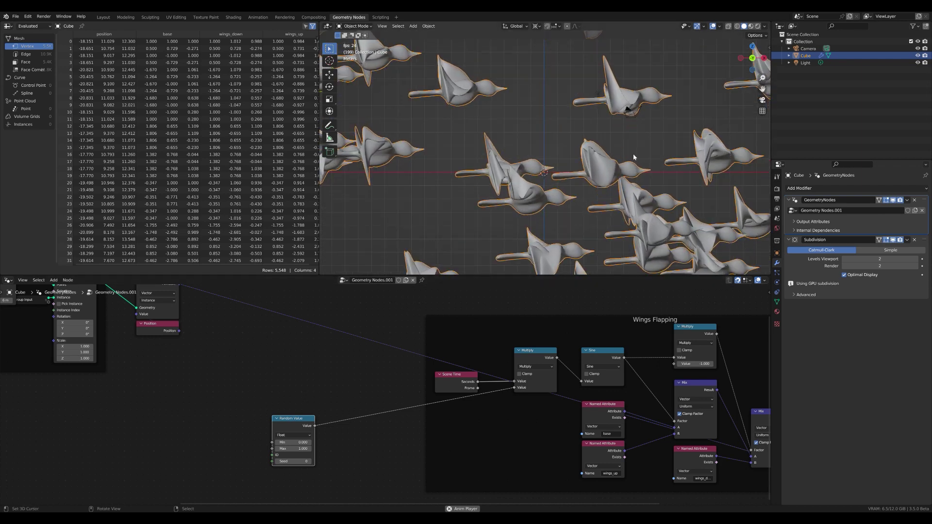
pyautogui.scroll(1, 363, 348)
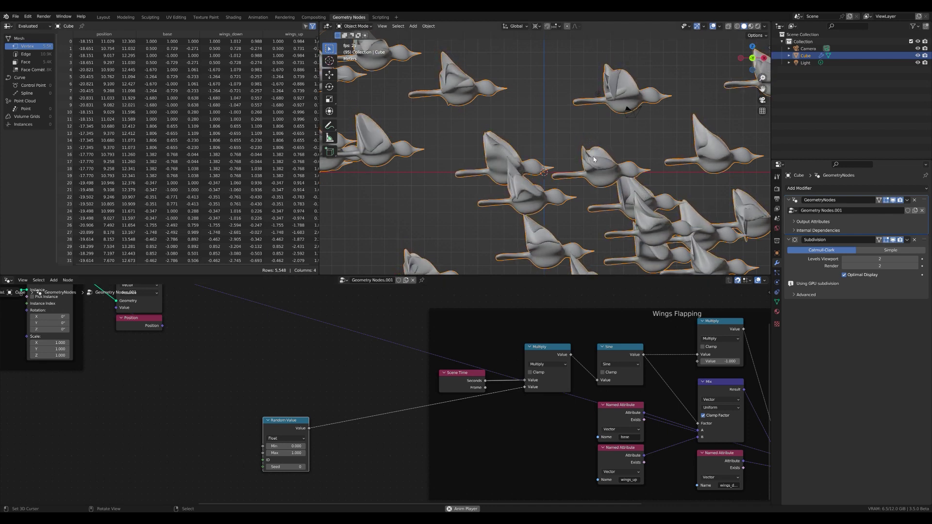
pyautogui.scroll(-1, 329, 379)
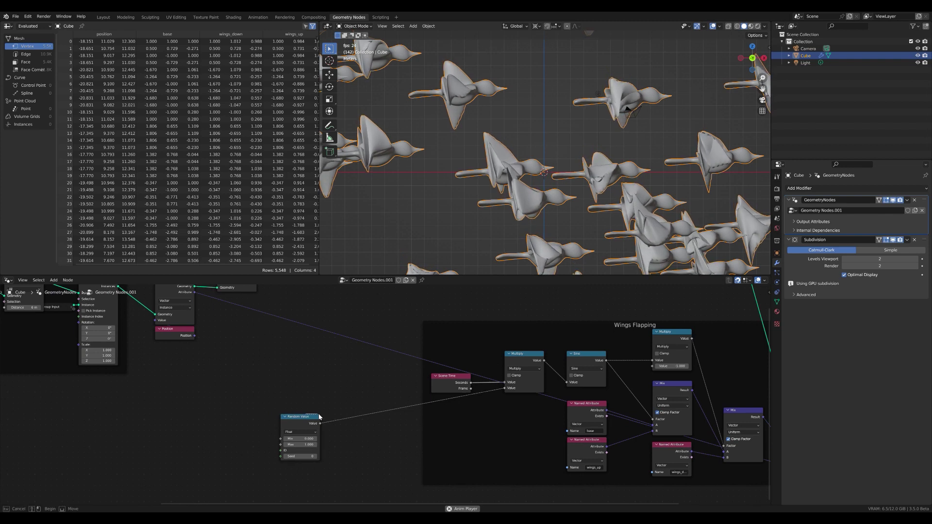
# Move the Random Value and Realize Instances nodes to make room and insert a duplicate Capture Attribute node before Realize Instances.
pyautogui.moveTo(311, 416); pyautogui.dragTo(354, 418)
pyautogui.moveTo(275, 357); pyautogui.dragTo(324, 399, button='middle')
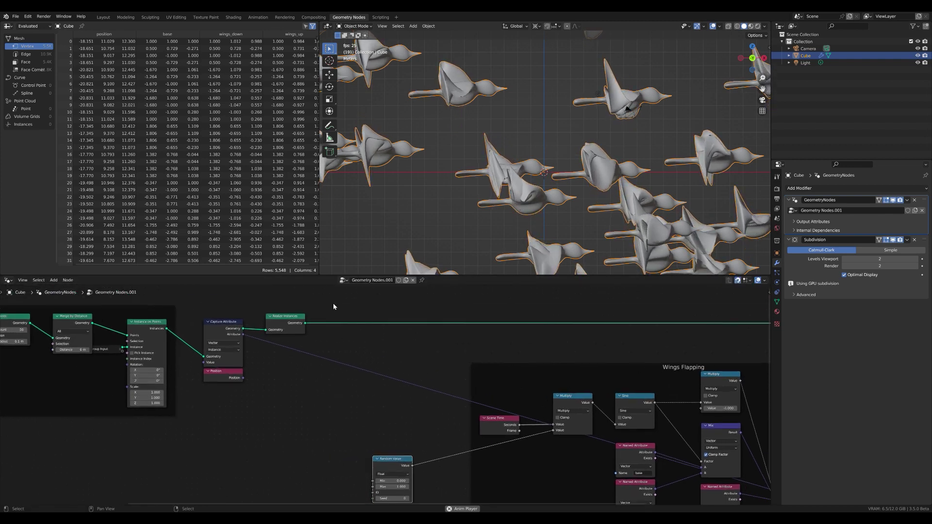
pyautogui.moveTo(279, 330); pyautogui.dragTo(277, 330)
pyautogui.press('g')
pyautogui.click(385, 330)
pyautogui.click(233, 328)
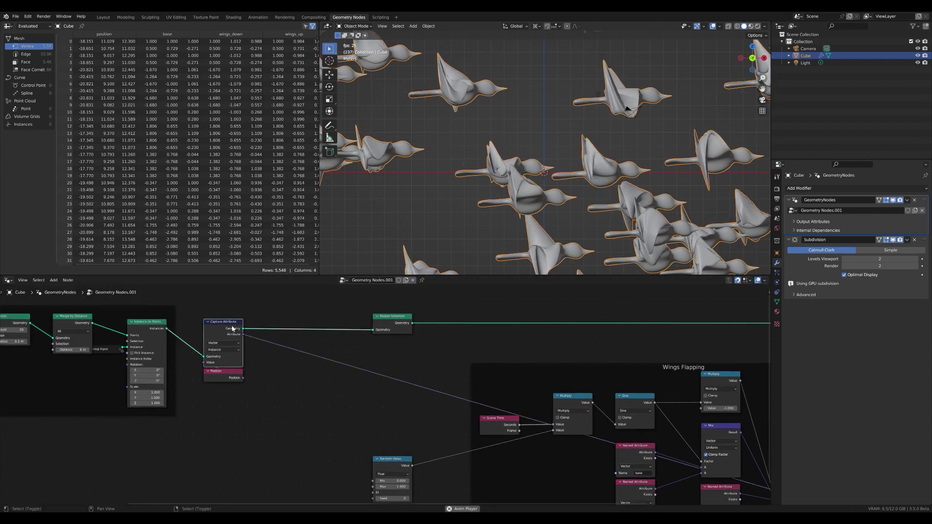
pyautogui.hotkey('shift', 'd')
pyautogui.click(317, 333)
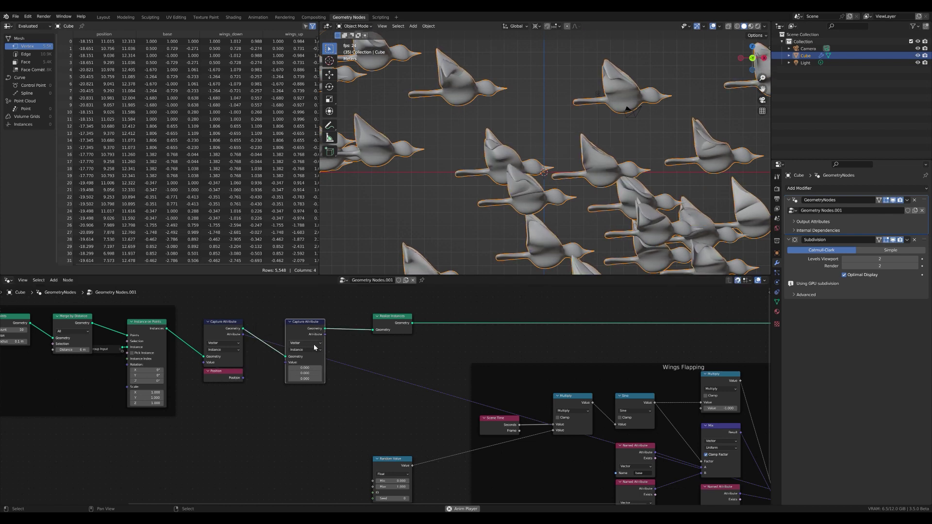
# Set the duplicated Capture Attribute node's data type to Integer and its domain to Instance.
pyautogui.click(306, 356)
pyautogui.scroll(5, 290, 355)
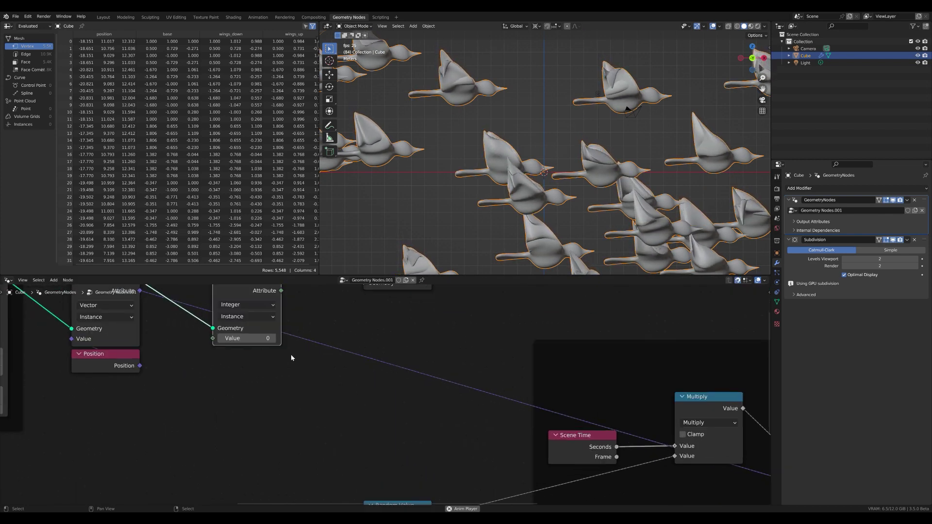
pyautogui.click(329, 393)
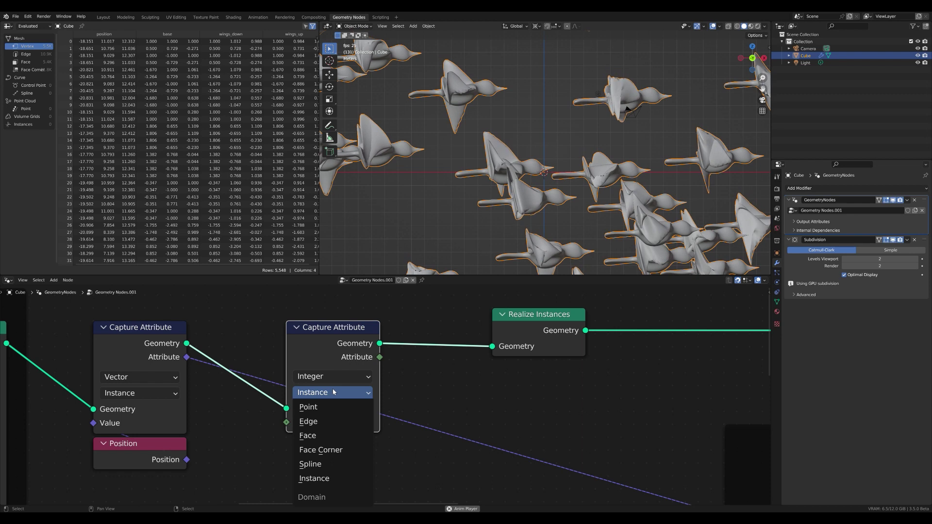
pyautogui.click(333, 477)
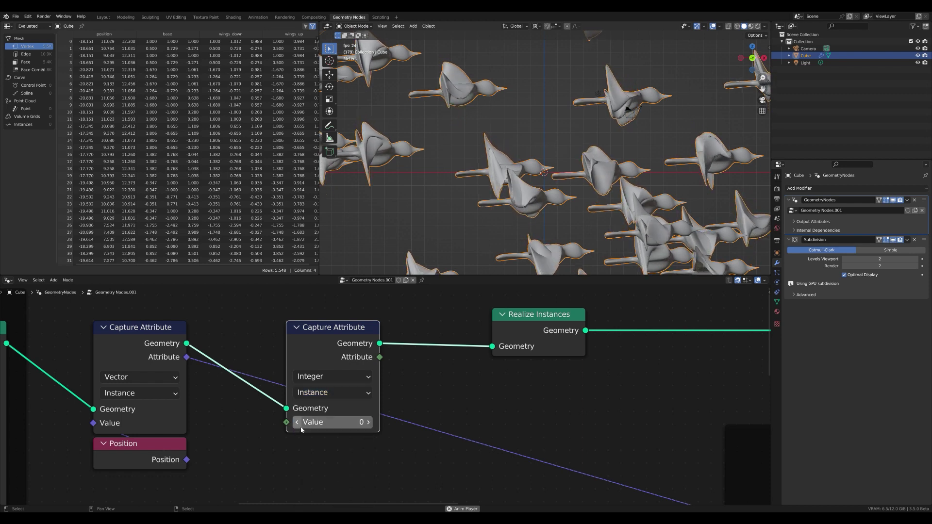
# Feed an Index node into the duplicated Capture Attribute's Value and connect its Attribute output to the Random Value node's ID.
pyautogui.moveTo(292, 445); pyautogui.dragTo(293, 446)
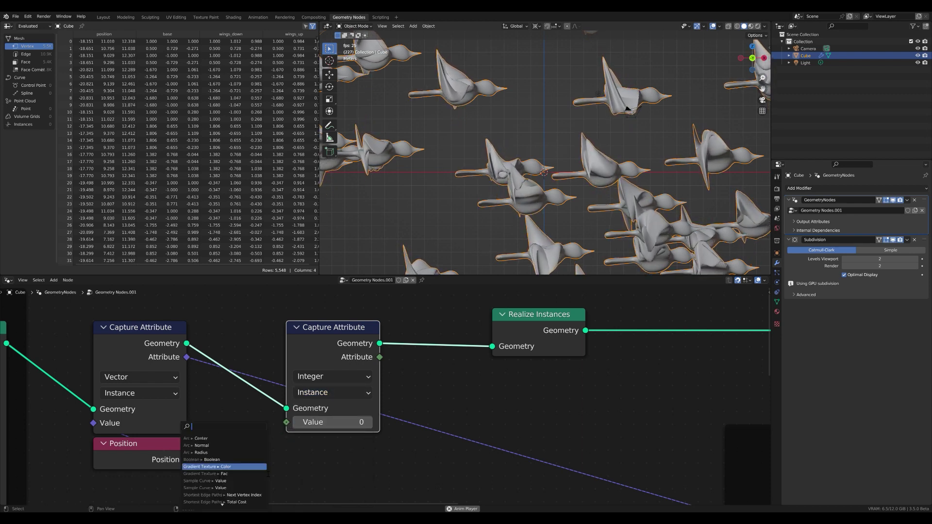
pyautogui.write('index')
pyautogui.press('Return')
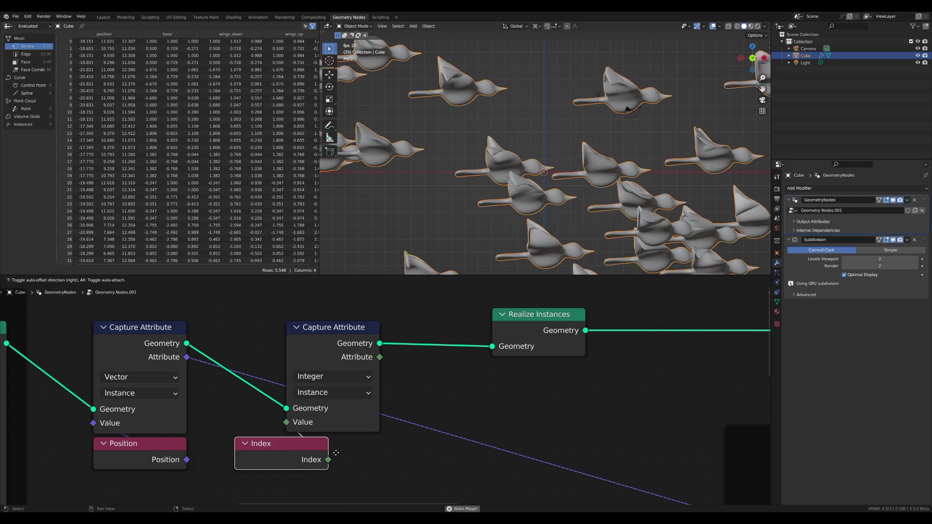
pyautogui.click(383, 456)
pyautogui.scroll(-4, 433, 456)
pyautogui.moveTo(432, 456); pyautogui.dragTo(391, 388, button='middle')
pyautogui.moveTo(348, 314); pyautogui.dragTo(432, 389)
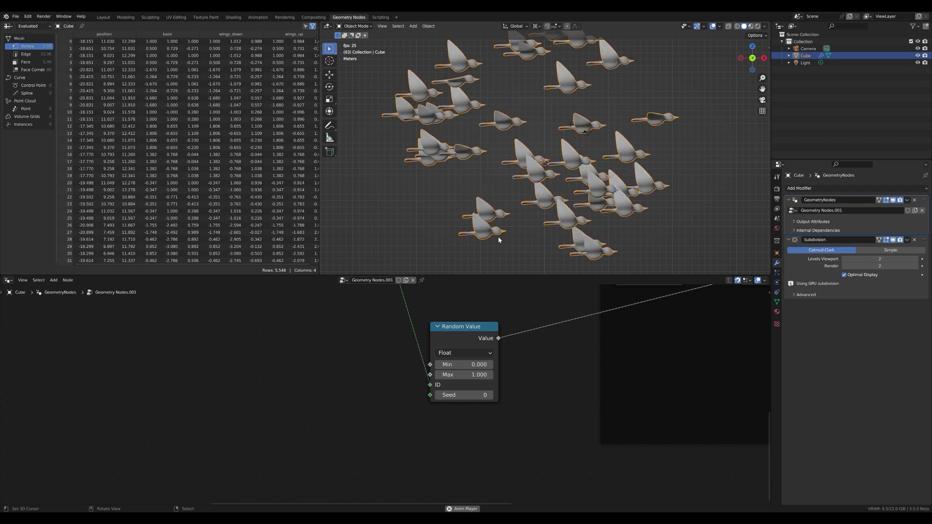
# Set the flapping Random Value node's Min to 5 and Max to 10.
pyautogui.moveTo(543, 318); pyautogui.dragTo(531, 384, button='middle')
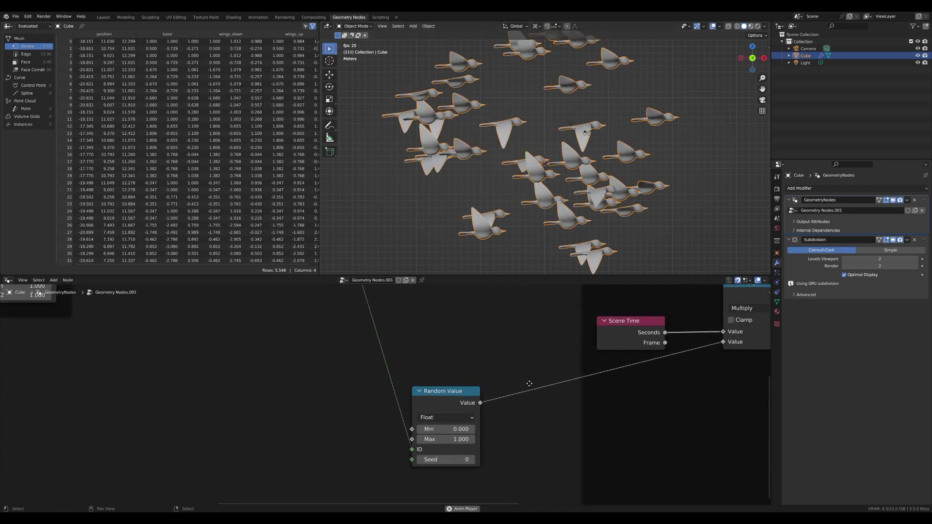
pyautogui.click(427, 415)
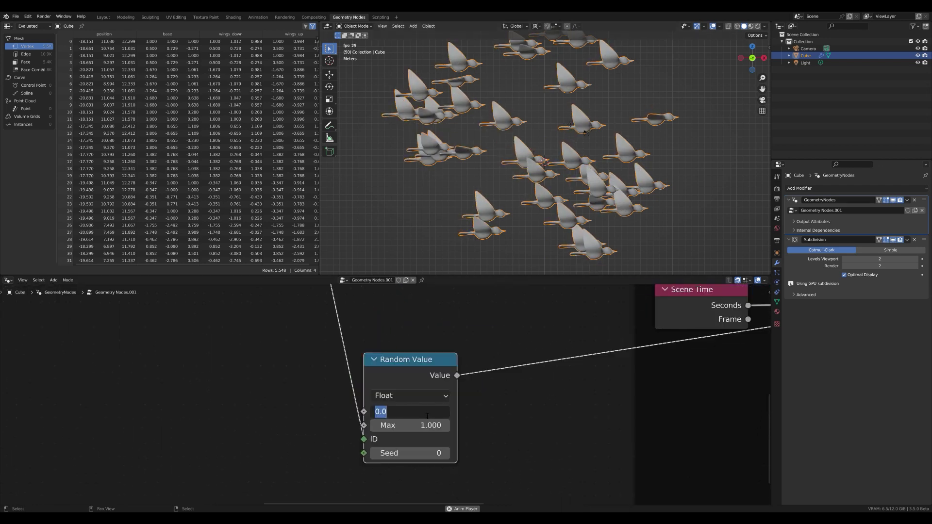
pyautogui.write('5')
pyautogui.press('Return')
pyautogui.click(420, 425)
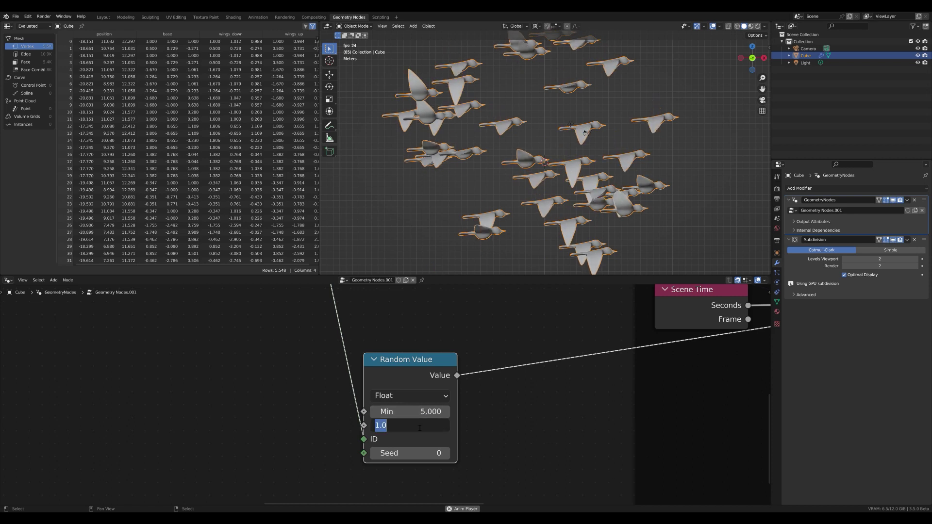
pyautogui.write('10')
pyautogui.press('Return')
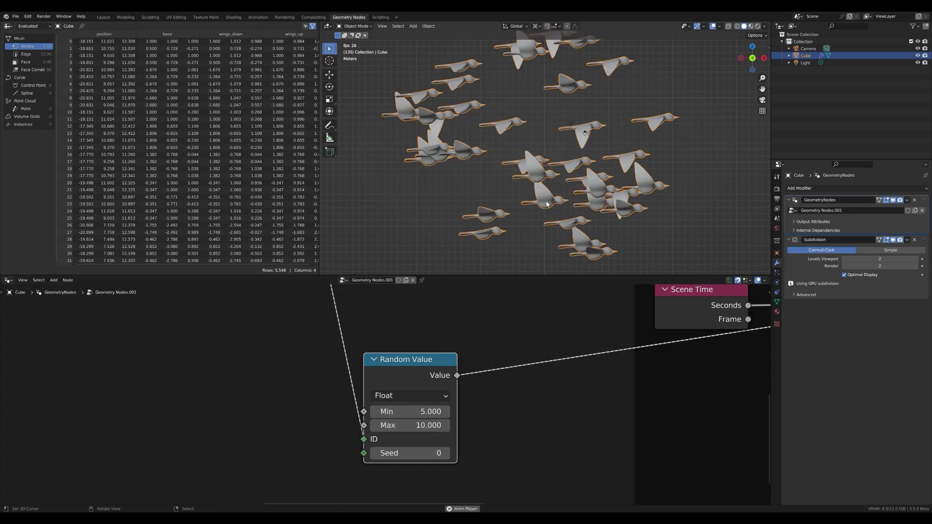
# Examine the flock's varied flapping and the Wings Flapping nodes leading to Set Position.
pyautogui.moveTo(550, 194); pyautogui.dragTo(540, 183, button='middle')
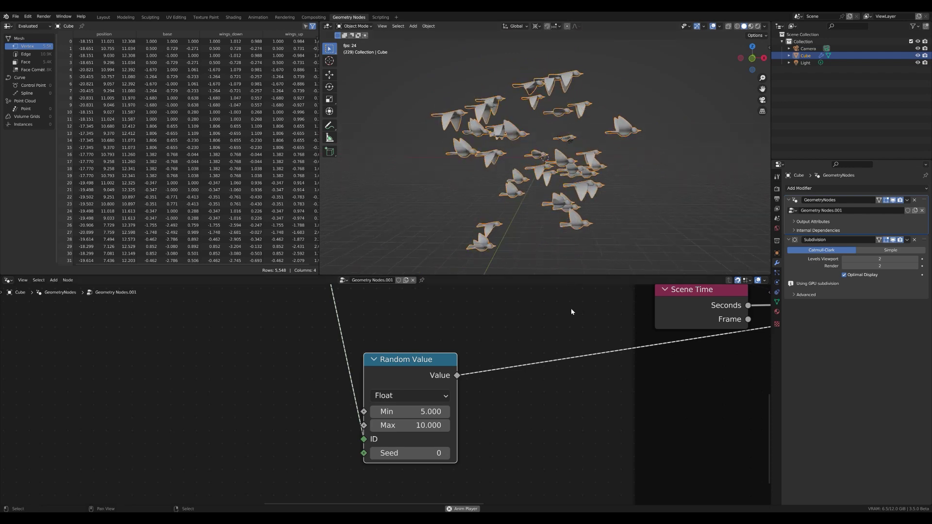
pyautogui.scroll(-4, 552, 341)
pyautogui.scroll(-2, 552, 341)
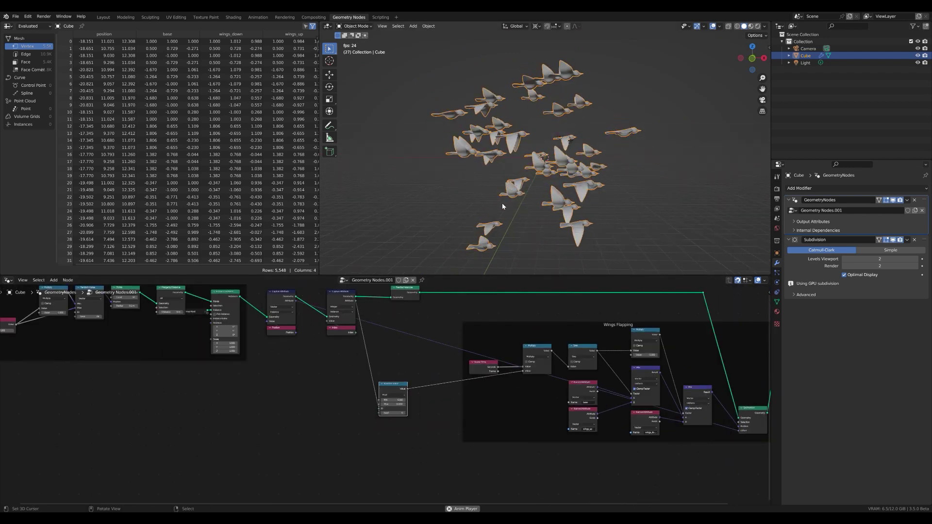
pyautogui.moveTo(601, 379); pyautogui.dragTo(364, 343, button='middle')
pyautogui.scroll(3, 546, 454)
pyautogui.scroll(1, 564, 394)
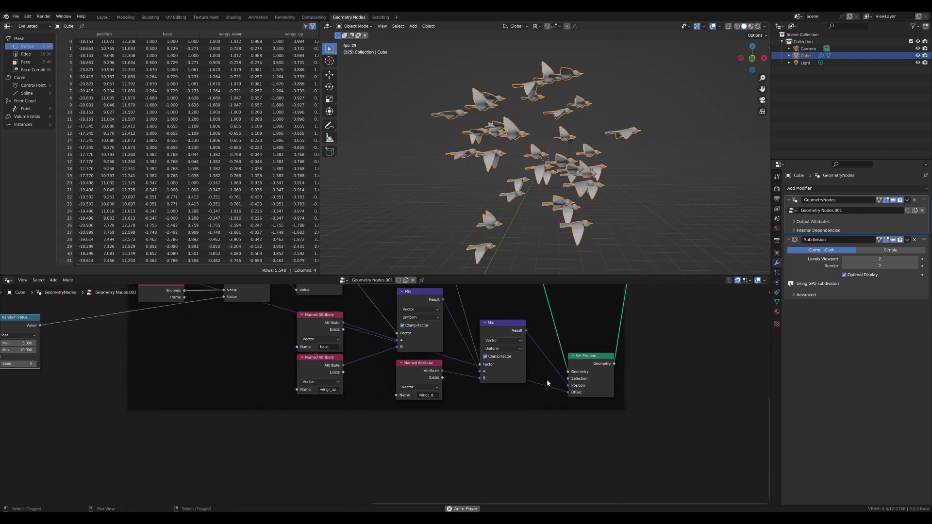
pyautogui.keyDown('shift'); pyautogui.moveTo(548, 388); pyautogui.dragTo(542, 391, button='right'); pyautogui.keyUp('shift')
pyautogui.press('g')
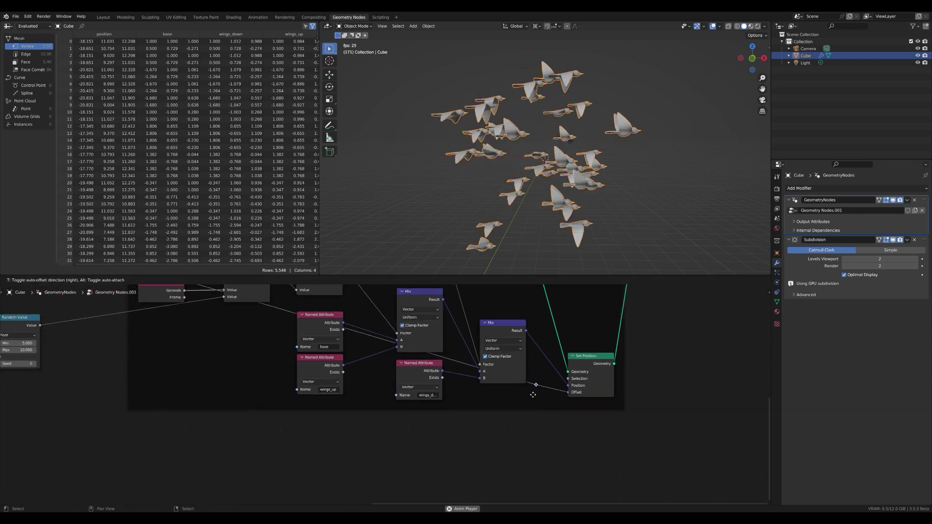
pyautogui.rightClick(531, 394)
pyautogui.hotkey('ctrl', 'z')
# Route the link feeding Set Position's Offset through a reroute point placed below the Wings Flapping frame.
pyautogui.scroll(-3, 530, 395)
pyautogui.moveTo(224, 385); pyautogui.dragTo(441, 448, button='middle')
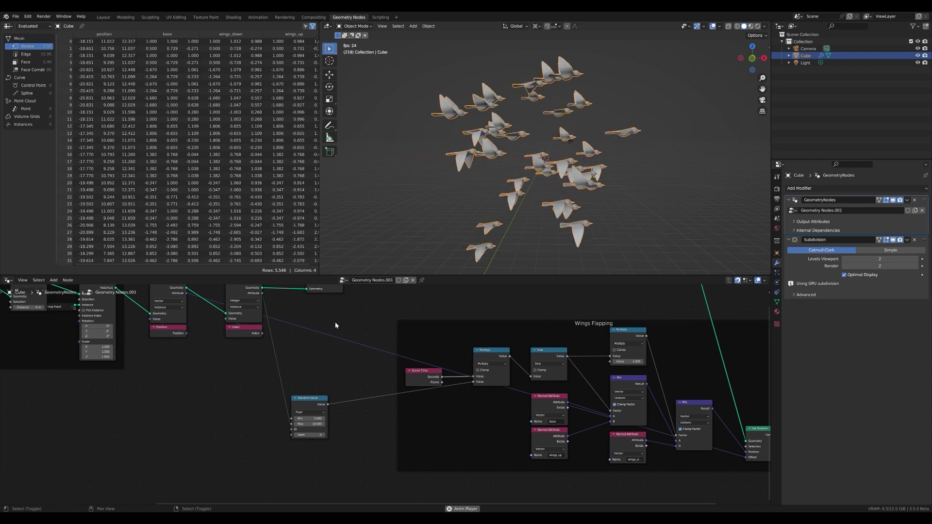
pyautogui.scroll(-3, 330, 346)
pyautogui.moveTo(345, 348); pyautogui.dragTo(395, 448)
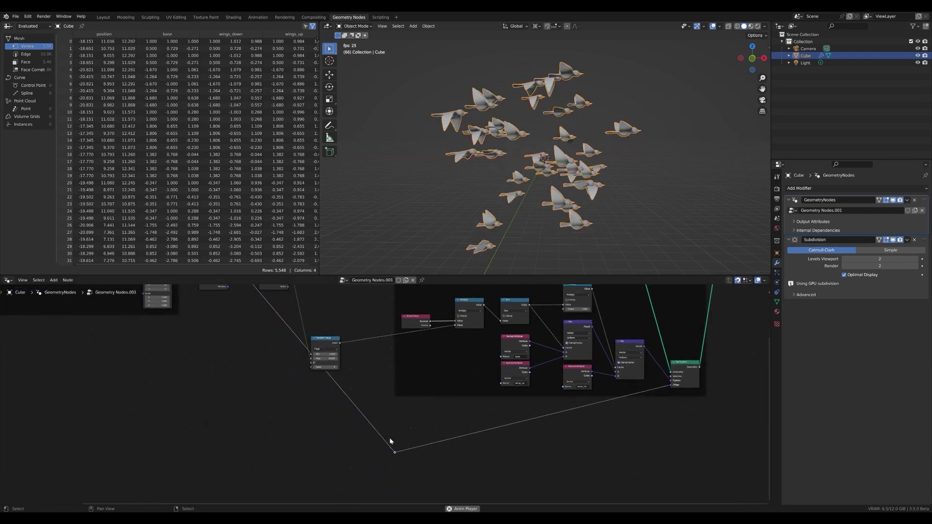
# Insert a Vector Math node in Add mode on the Offset link after the reroute, keeping its second vector at zero.
pyautogui.scroll(4, 406, 432)
pyautogui.moveTo(533, 445); pyautogui.dragTo(464, 388, button='middle')
pyautogui.scroll(3, 460, 386)
pyautogui.hotkey('shift', 'a')
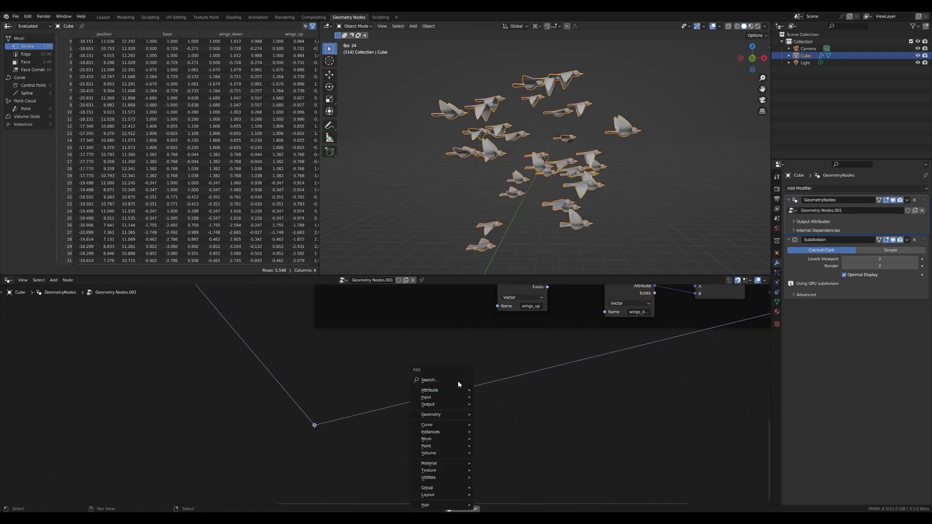
pyautogui.click(458, 381)
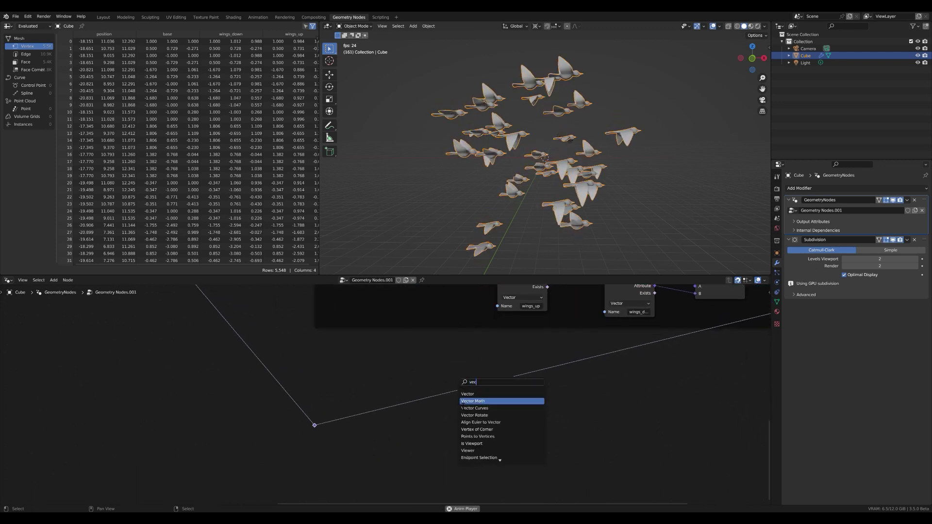
pyautogui.press('Return')
pyautogui.click(376, 410)
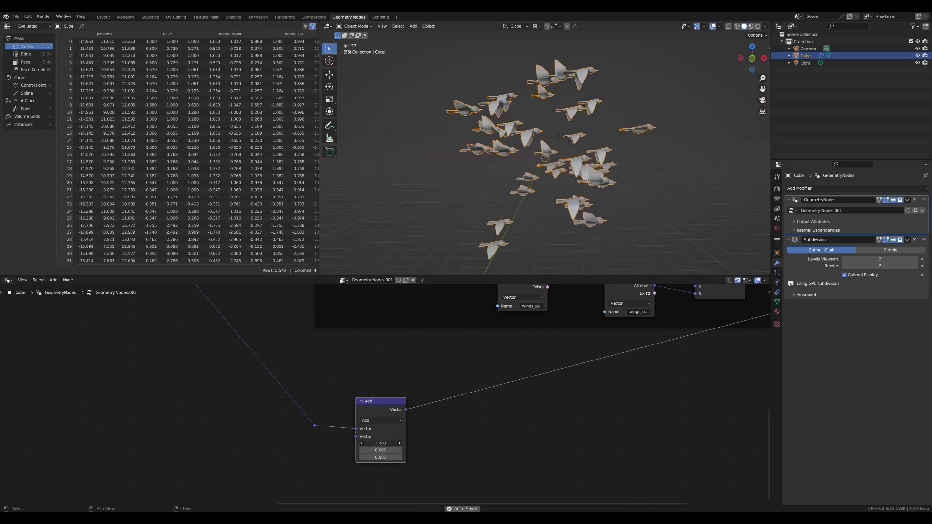
pyautogui.hotkey('ctrl', 'z')
# Add a Combine XYZ node connected to the Add node's second Vector input.
pyautogui.scroll(-2, 337, 424)
pyautogui.moveTo(337, 424); pyautogui.dragTo(468, 416, button='middle')
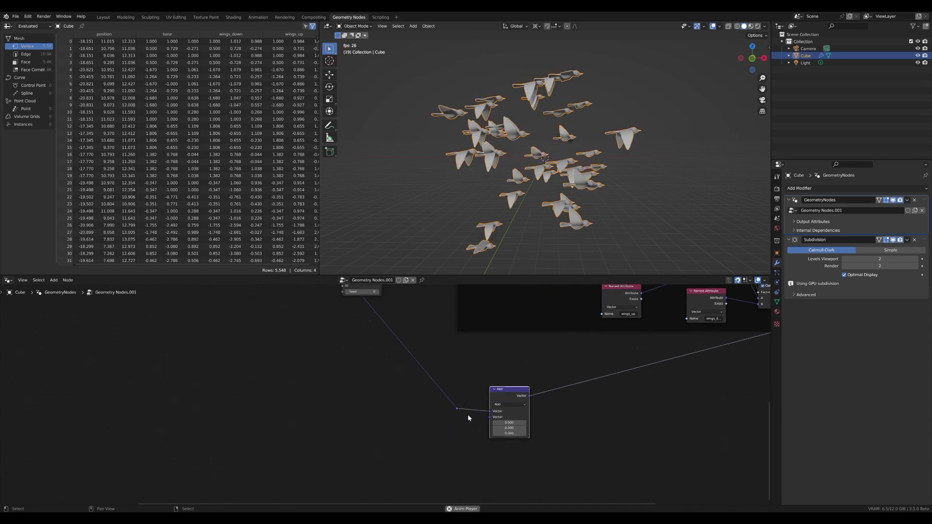
pyautogui.scroll(4, 509, 421)
pyautogui.moveTo(499, 435); pyautogui.dragTo(500, 434)
pyautogui.write('xyz')
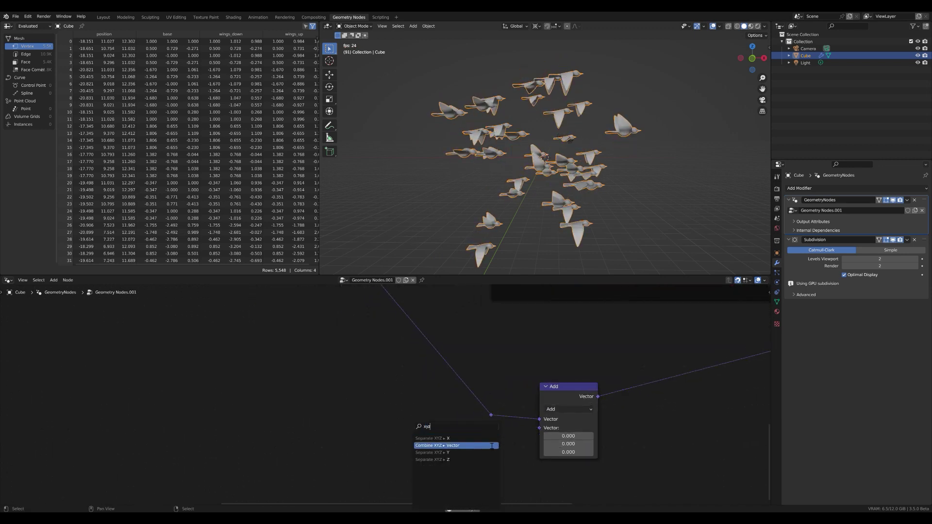
pyautogui.click(493, 445)
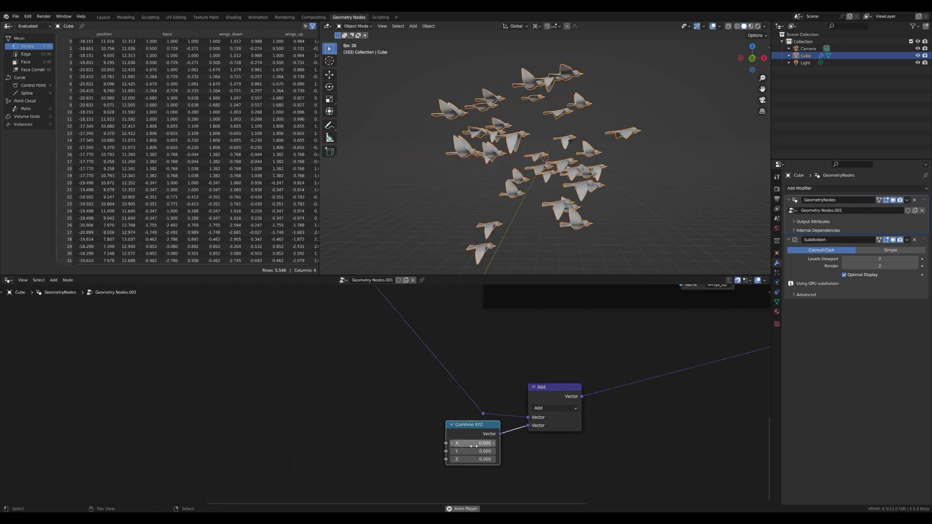
# Duplicate the Scene Time and Multiply nodes from Wings Flapping and place the copies before the Combine XYZ node.
pyautogui.scroll(-4, 466, 439)
pyautogui.click(479, 355)
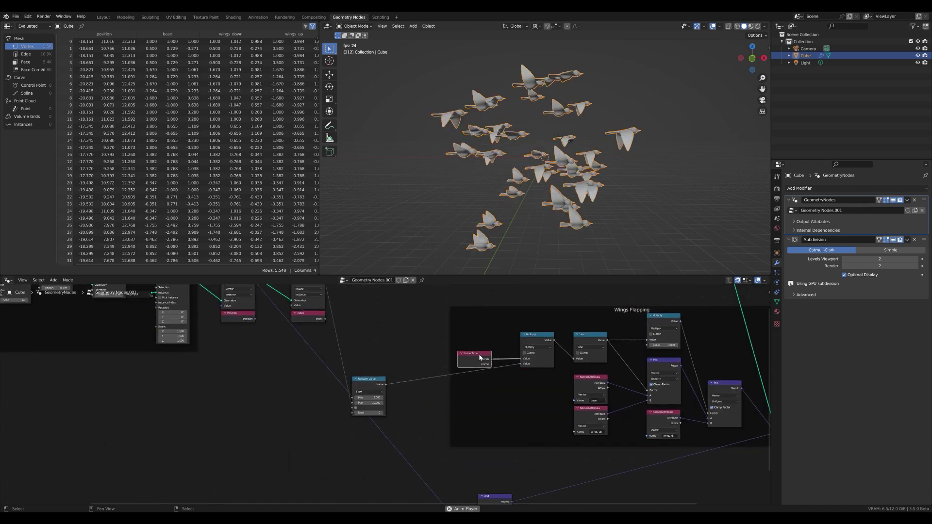
pyautogui.keyDown('shift'); pyautogui.click(531, 340); pyautogui.keyUp('shift')
pyautogui.hotkey('shift', 'd')
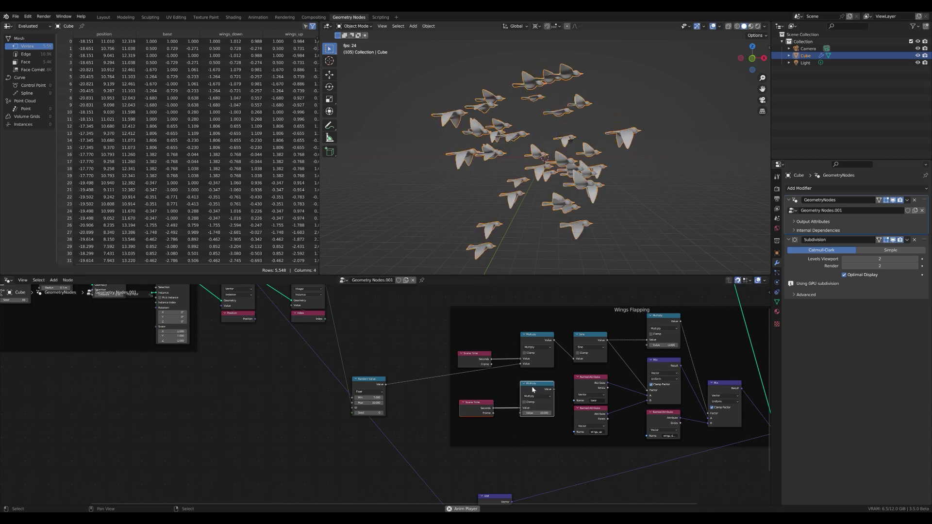
pyautogui.scroll(-2, 558, 387)
pyautogui.moveTo(558, 387); pyautogui.dragTo(549, 326, button='middle')
pyautogui.press('g')
pyautogui.scroll(4, 437, 428)
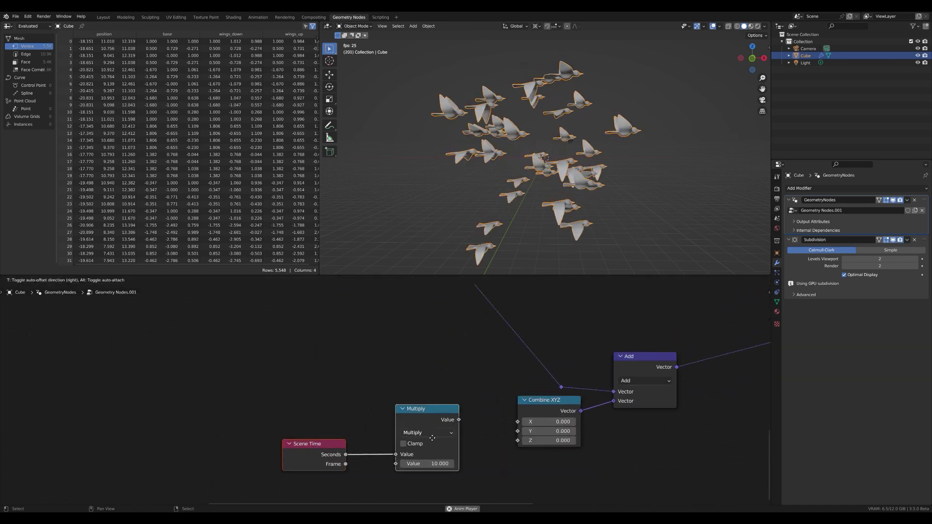
pyautogui.click(427, 440)
# Connect the duplicated Multiply's Value to Combine XYZ's X and check the flock's forward flight in the viewport.
pyautogui.moveTo(450, 420); pyautogui.dragTo(519, 422)
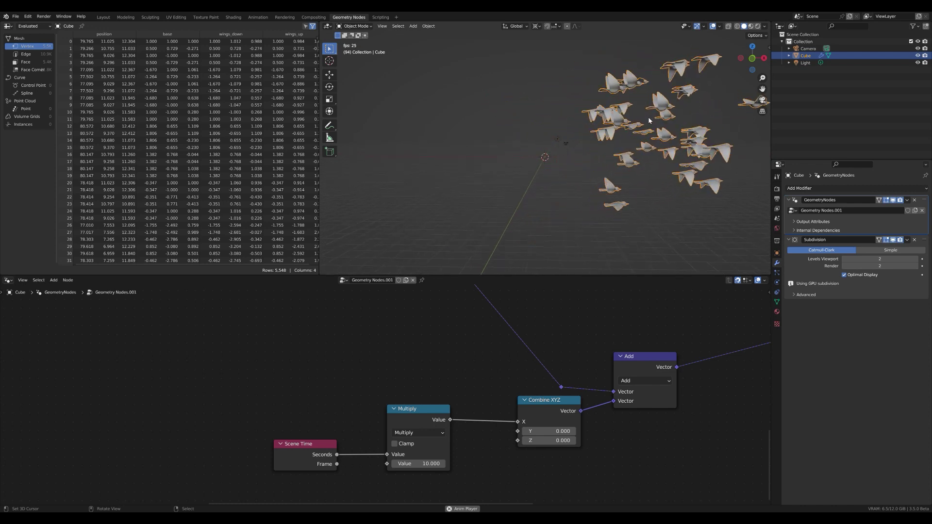
pyautogui.scroll(-1, 655, 119)
pyautogui.keyDown('shift'); pyautogui.moveTo(688, 112); pyautogui.dragTo(661, 110, button='middle'); pyautogui.keyUp('shift')
pyautogui.scroll(-1, 593, 119)
pyautogui.scroll(2, 593, 120)
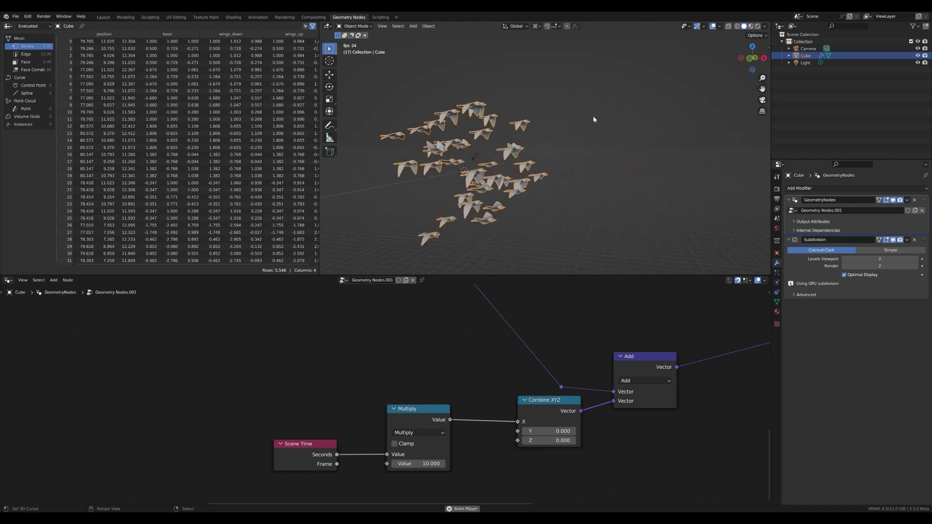
pyautogui.scroll(-3, 472, 347)
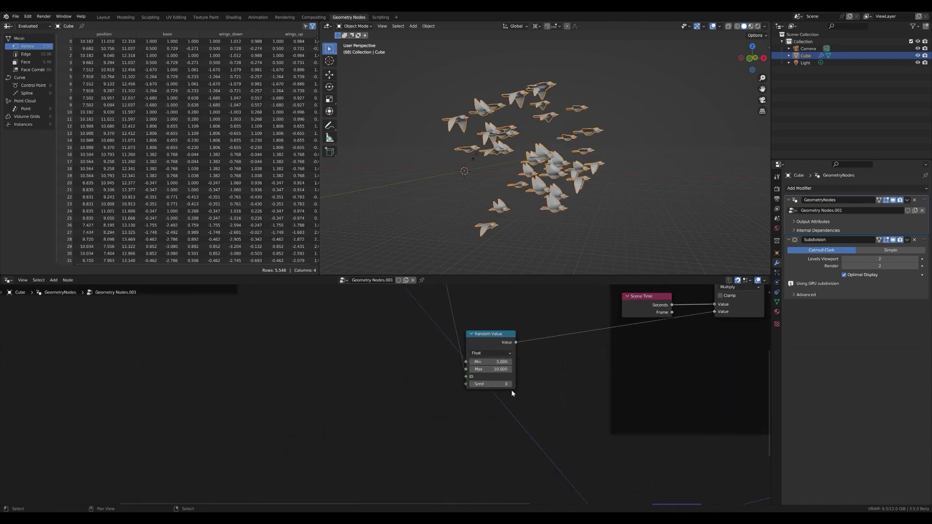
# Move the Scene Time, Multiply, Combine XYZ and Add nodes aside and reroute the incoming position link around the Random Value node.
pyautogui.moveTo(514, 359); pyautogui.dragTo(499, 328, button='middle')
pyautogui.scroll(-3, 501, 312)
pyautogui.moveTo(523, 362); pyautogui.dragTo(481, 330, button='middle')
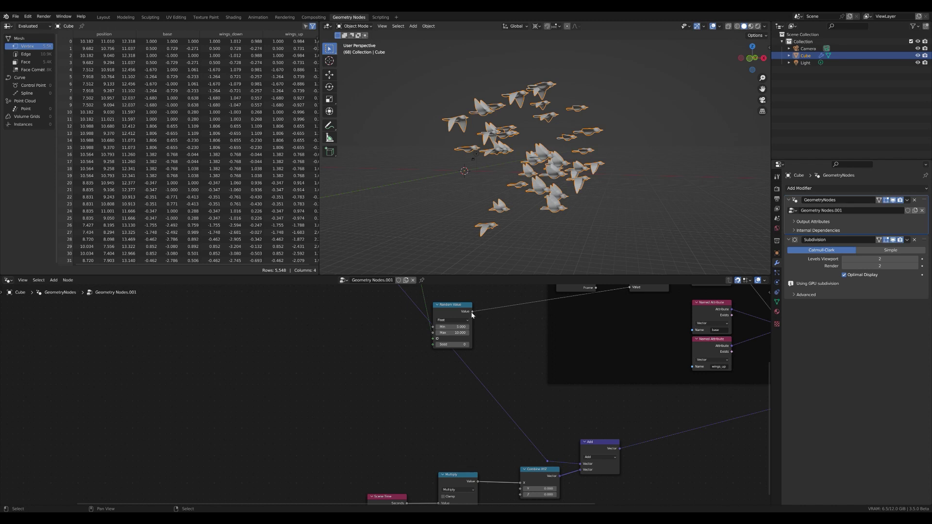
pyautogui.moveTo(464, 465); pyautogui.dragTo(473, 394, button='middle')
pyautogui.moveTo(345, 371); pyautogui.dragTo(724, 500)
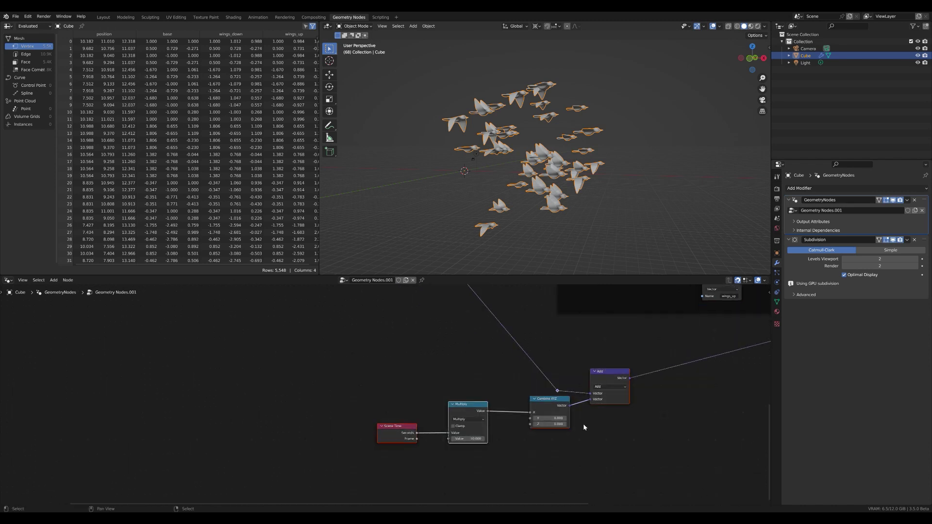
pyautogui.press('g')
pyautogui.click(708, 397)
pyautogui.moveTo(541, 299); pyautogui.dragTo(525, 411, button='middle')
pyautogui.scroll(1, 526, 412)
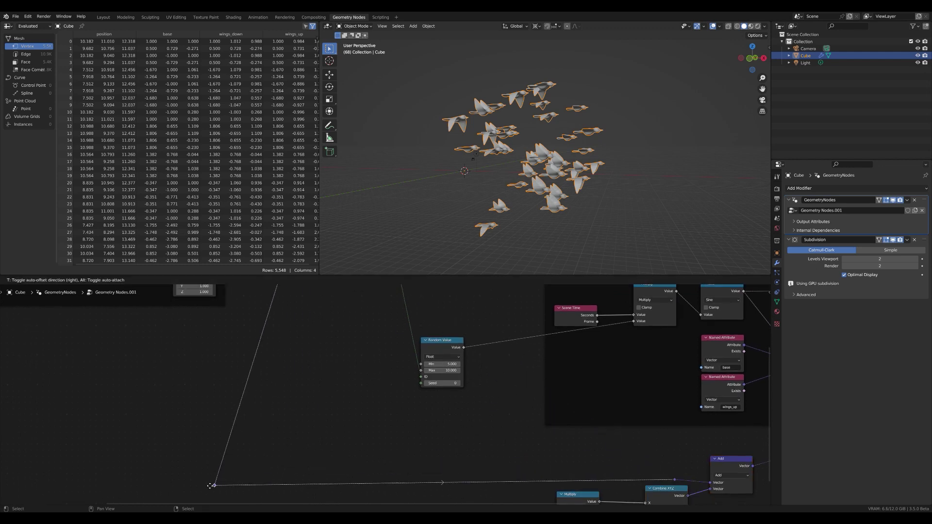
pyautogui.click(209, 485)
# Set the Random Value node's Min to 0 and Max to 1.
pyautogui.scroll(4, 377, 398)
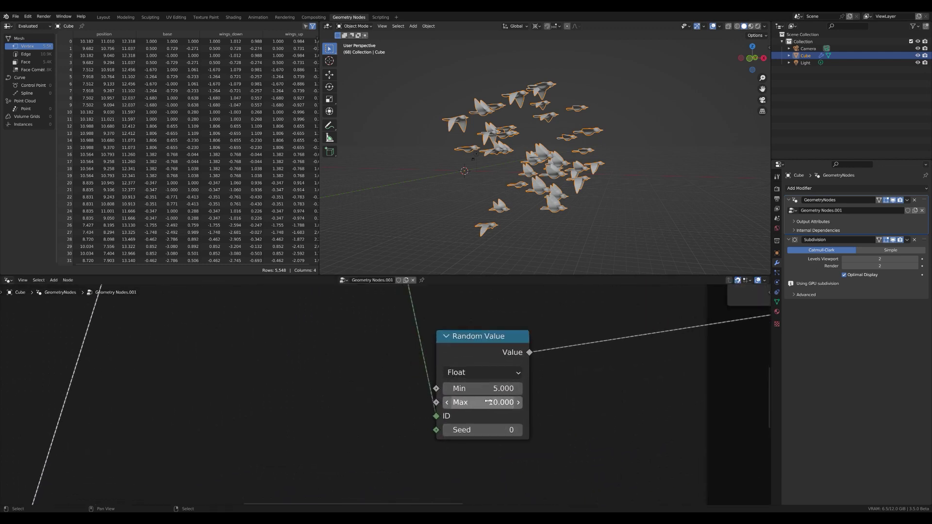
pyautogui.scroll(1, 500, 362)
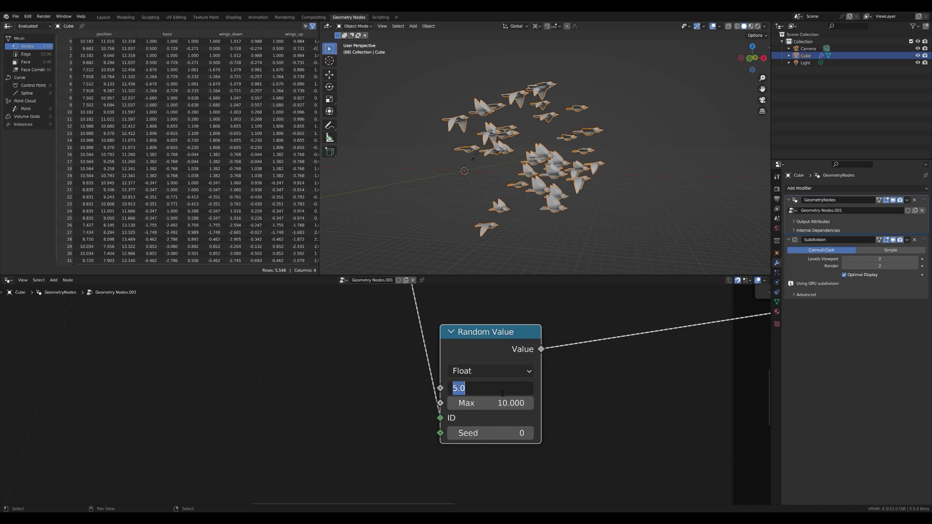
pyautogui.press('Return')
pyautogui.write('1')
pyautogui.press('Return')
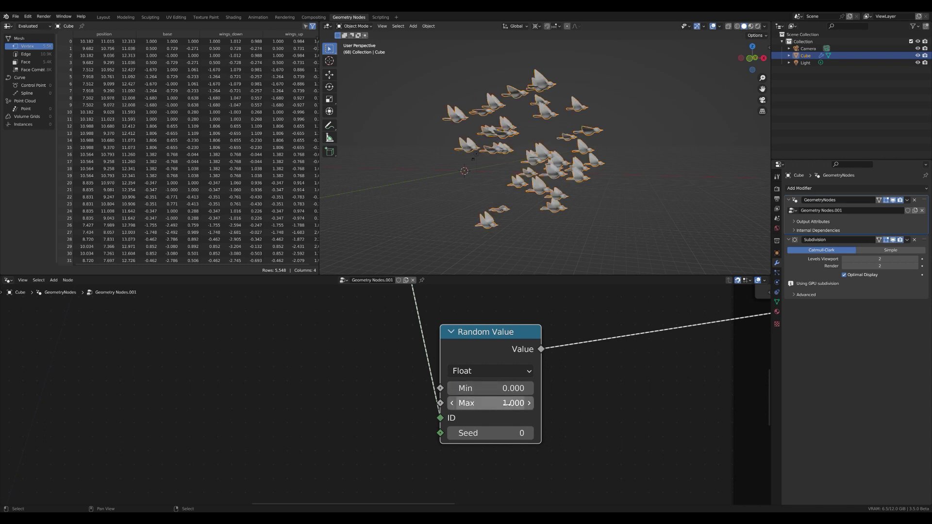
# Insert a Map Range node on the Random Value's output link with To Min 5 and To Max 10.
pyautogui.hotkey('shift', 'a')
pyautogui.click(561, 381)
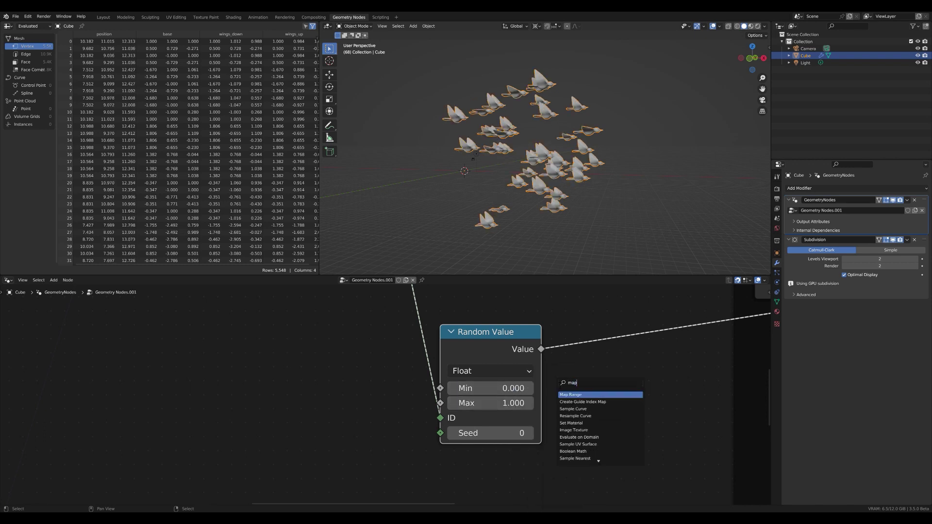
pyautogui.click(569, 394)
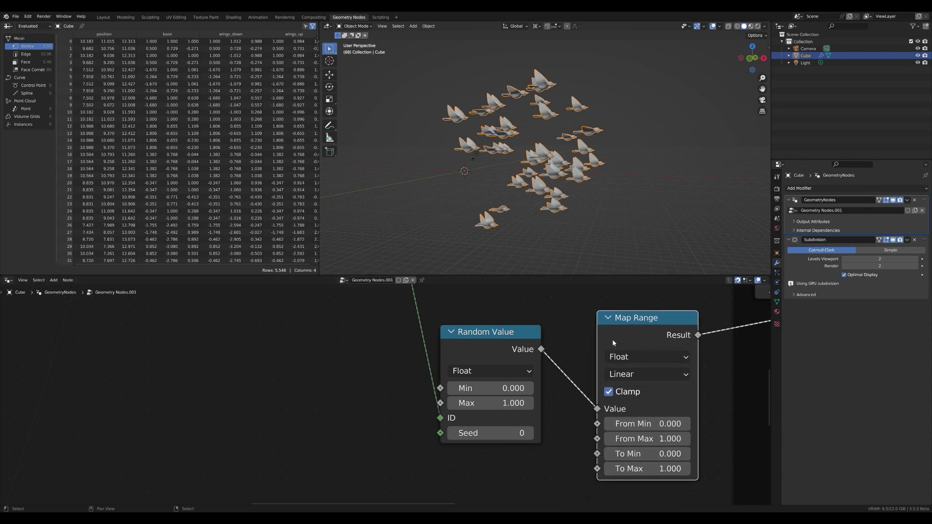
pyautogui.click(644, 439)
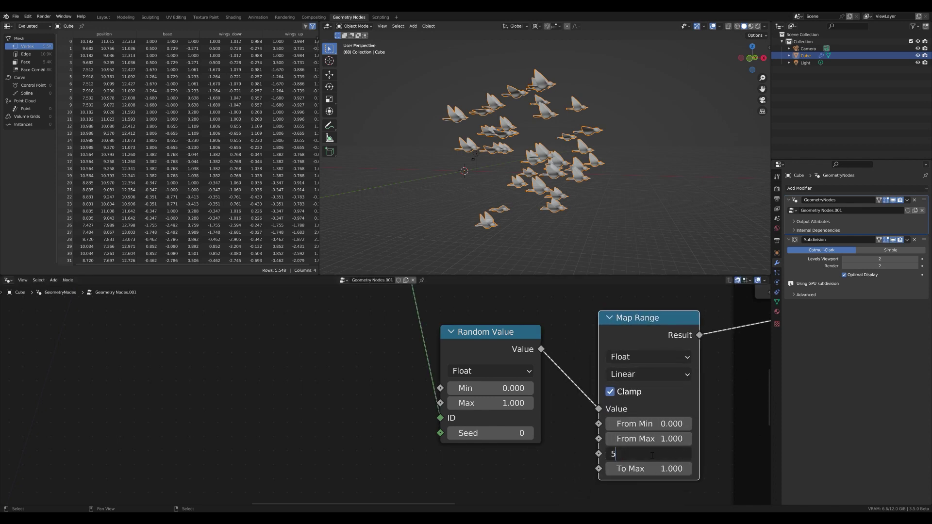
pyautogui.press('Tab')
pyautogui.write('10')
pyautogui.press('Return')
# Duplicate the Map Range node with its Random Value link kept and place the copy below the original.
pyautogui.scroll(-5, 652, 455)
pyautogui.moveTo(593, 427); pyautogui.dragTo(579, 390, button='middle')
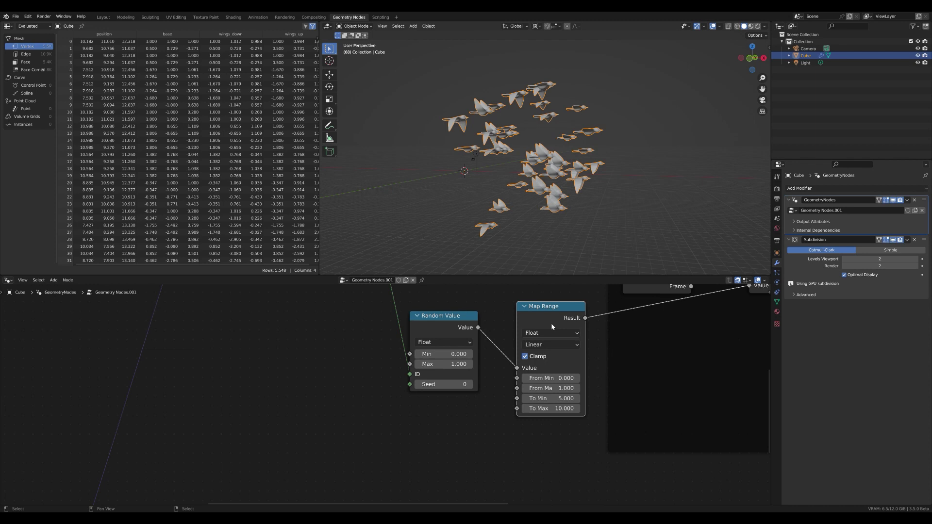
pyautogui.hotkey('shift', 'd')
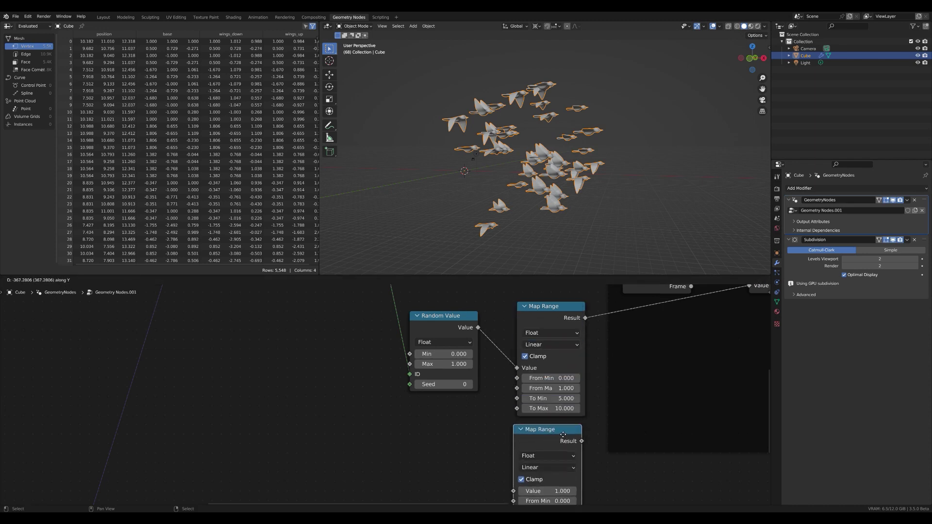
pyautogui.click(556, 438)
pyautogui.press('x')
pyautogui.hotkey('shift', 'd')
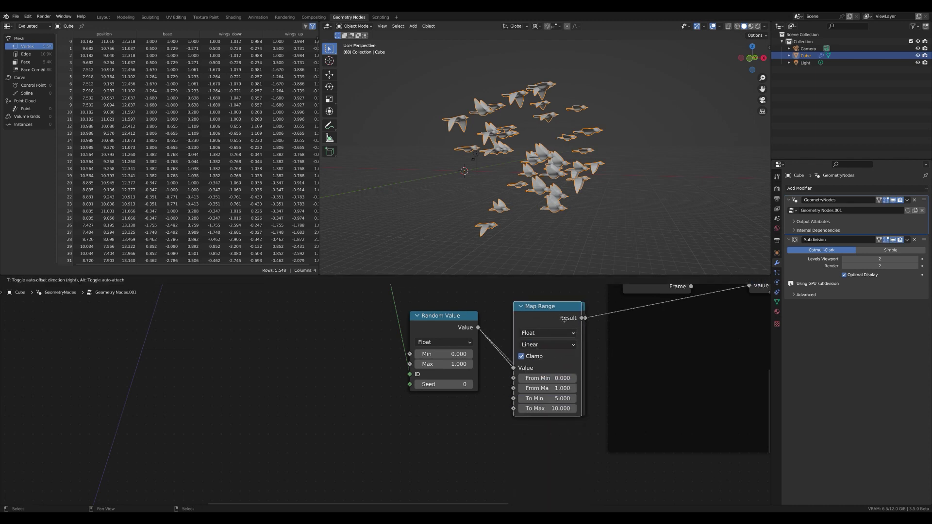
pyautogui.press('y')
# Connect the duplicated Map Range's Result to the movement Multiply's second Value and play the animation.
pyautogui.moveTo(555, 443); pyautogui.dragTo(451, 321, button='middle')
pyautogui.scroll(-1, 513, 320)
pyautogui.scroll(-2, 450, 322)
pyautogui.scroll(2, 476, 390)
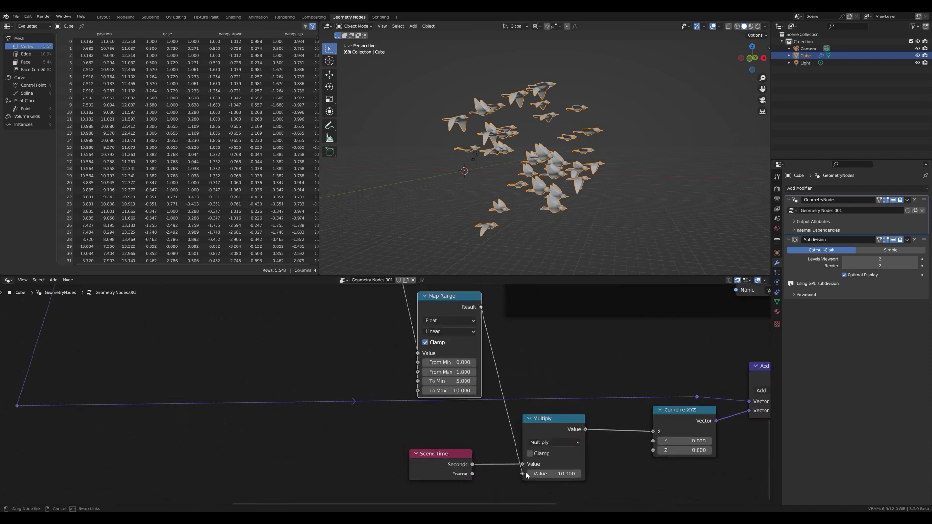
pyautogui.moveTo(527, 475); pyautogui.dragTo(523, 474)
pyautogui.press('space')
pyautogui.scroll(1, 516, 366)
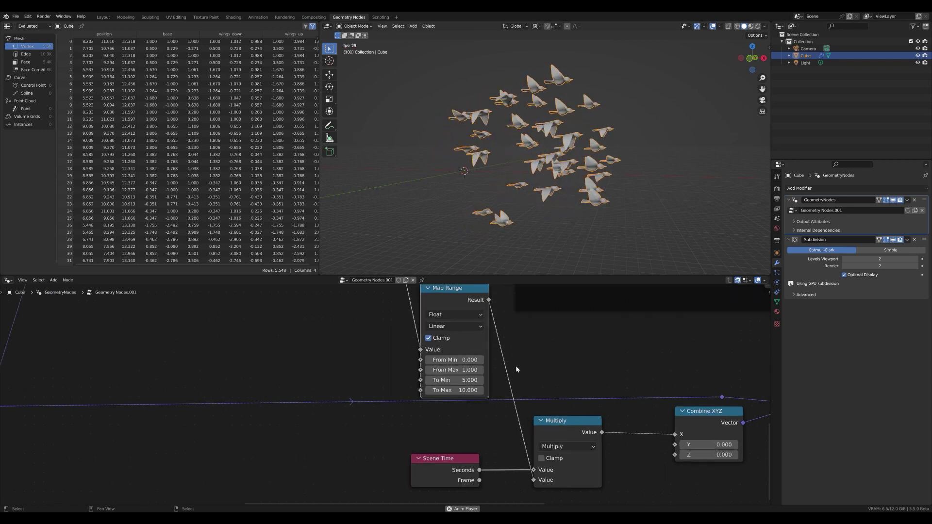
# Set the duplicated Map Range's To Min to 10 and To Max to 30.
pyautogui.click(466, 381)
pyautogui.write('10')
pyautogui.press('Return')
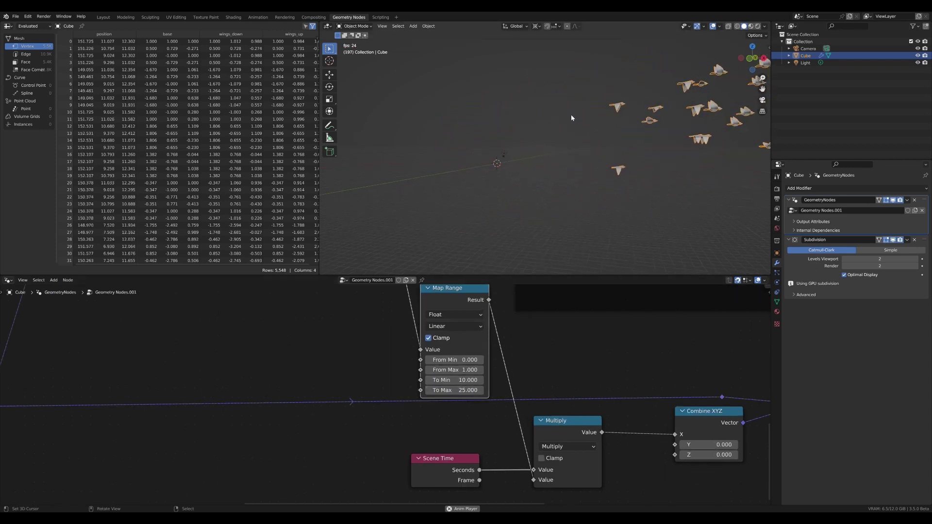
pyautogui.click(469, 391)
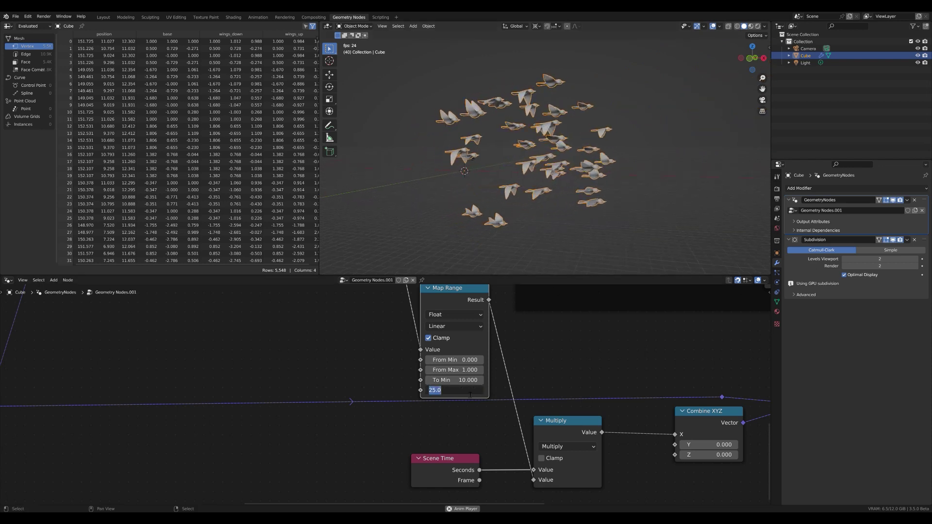
pyautogui.write('30')
pyautogui.press('Return')
# Examine the flock's varied flight speeds from the front view and the nodes that drive the movement.
pyautogui.press('KP_1')
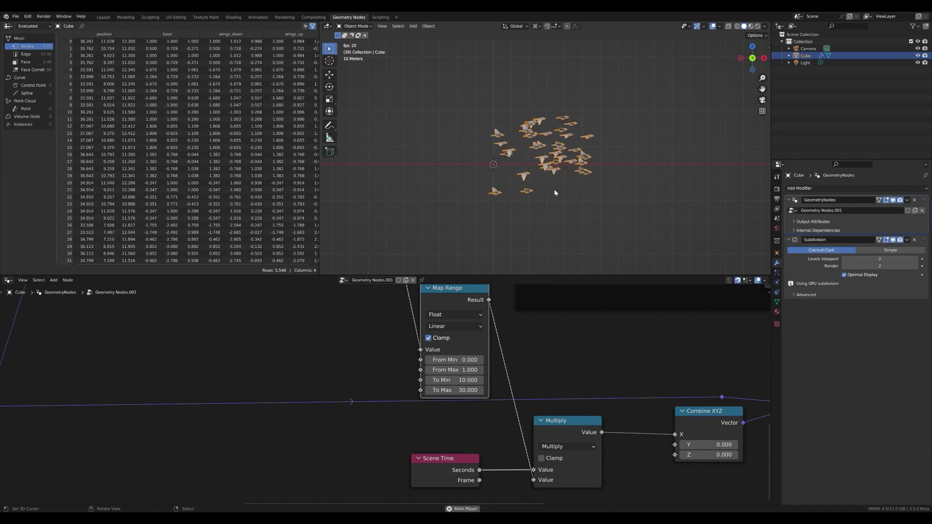
pyautogui.moveTo(554, 188)
pyautogui.mouseDown(button='middle')
pyautogui.moveTo(603, 159)
pyautogui.moveTo(469, 202)
pyautogui.moveTo(563, 204)
pyautogui.mouseUp(button='middle')
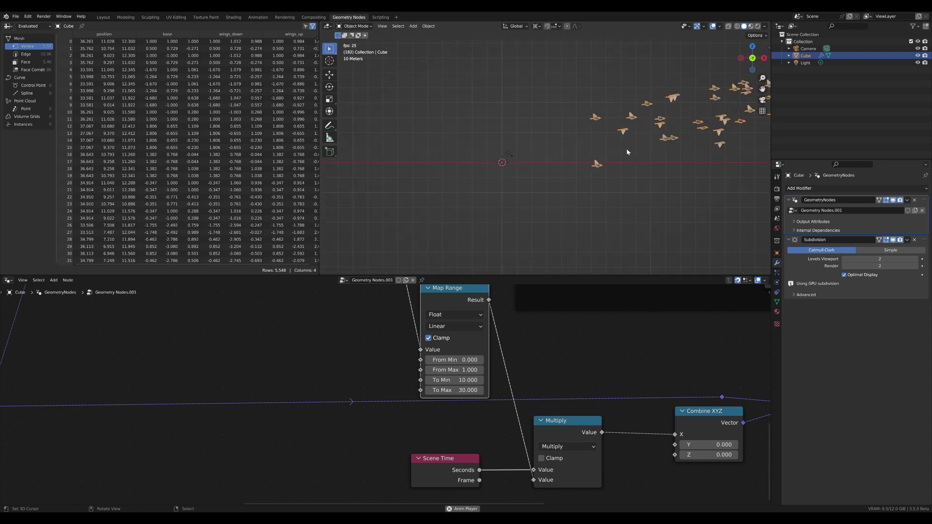
pyautogui.scroll(-5, 576, 370)
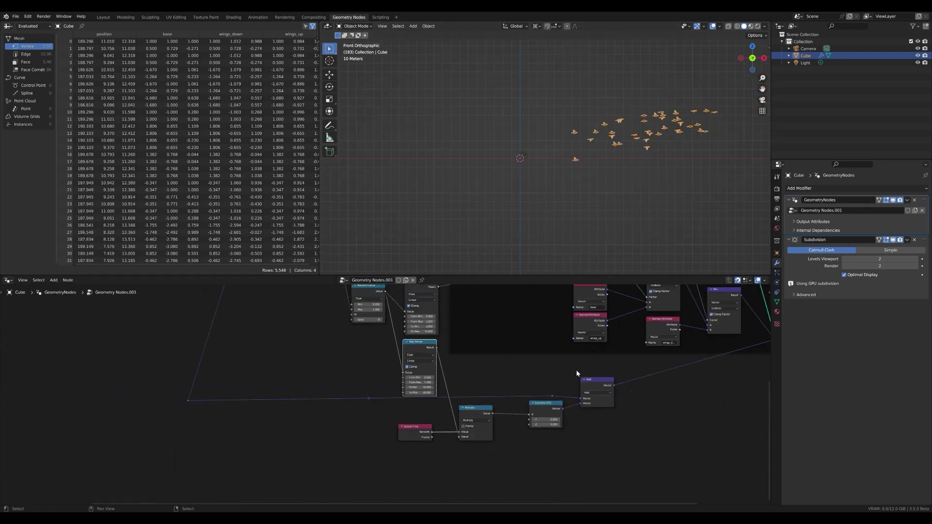
pyautogui.moveTo(600, 389); pyautogui.dragTo(500, 360, button='middle')
pyautogui.scroll(3, 500, 360)
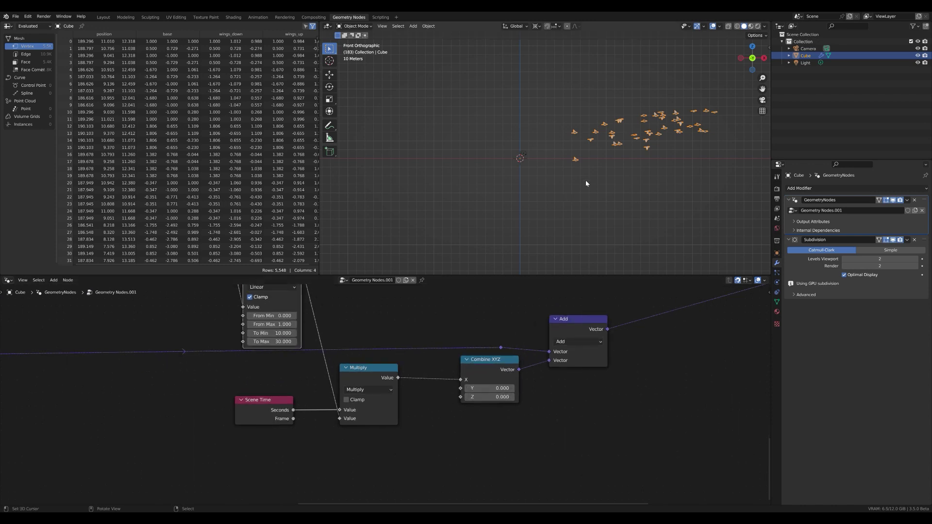
# Move the Add and Combine XYZ nodes further from the movement Multiply node to make room between them.
pyautogui.scroll(-1, 504, 372)
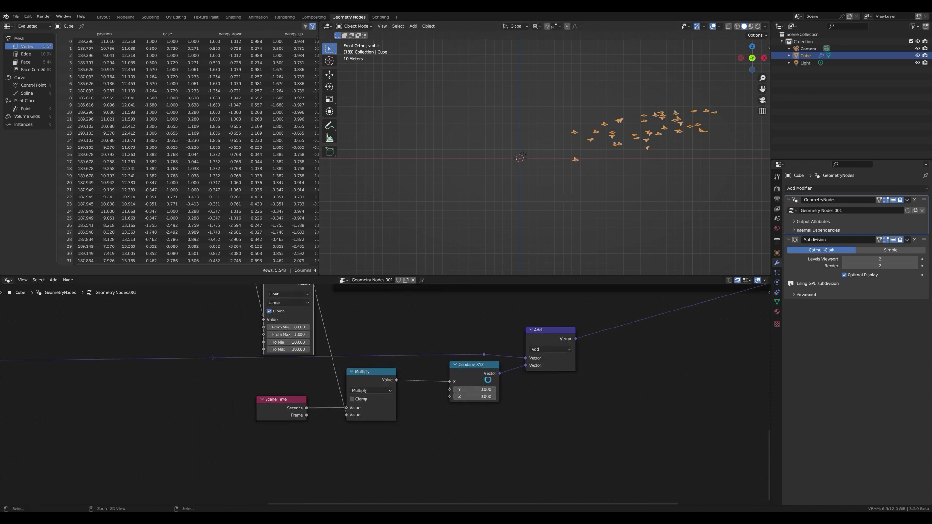
pyautogui.scroll(-1, 459, 348)
pyautogui.moveTo(459, 348); pyautogui.dragTo(408, 406, button='middle')
pyautogui.moveTo(539, 384); pyautogui.dragTo(415, 462)
pyautogui.press('g')
pyautogui.press('x')
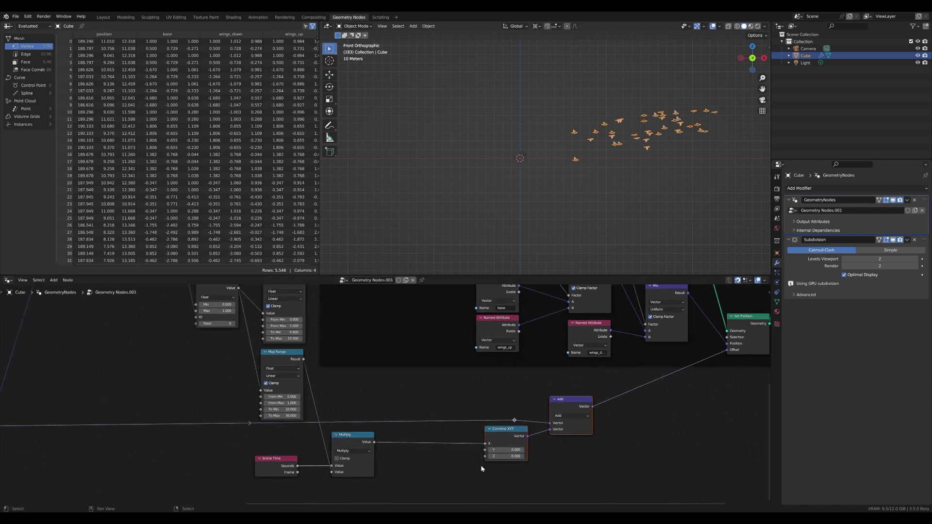
# Link the wing-flapping Sine's Value to the Combine XYZ's Z through a reroute point and play the animation.
pyautogui.scroll(-3, 489, 387)
pyautogui.moveTo(490, 382); pyautogui.dragTo(488, 423, button='middle')
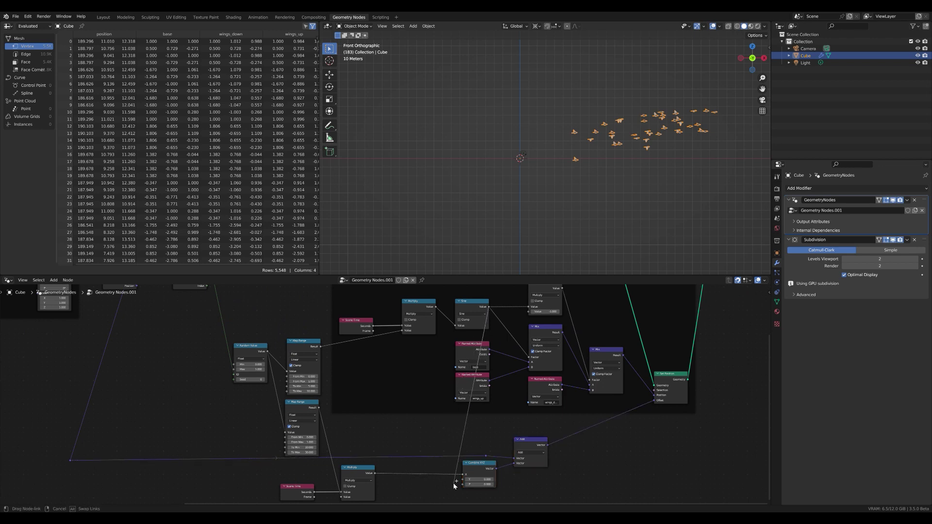
pyautogui.moveTo(424, 485); pyautogui.dragTo(424, 484)
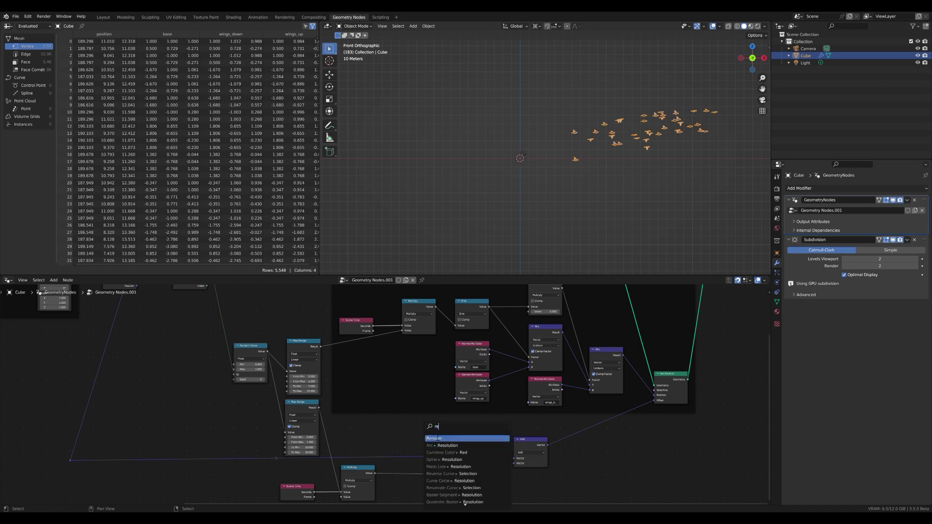
pyautogui.click(437, 438)
pyautogui.click(421, 447)
pyautogui.scroll(5, 422, 461)
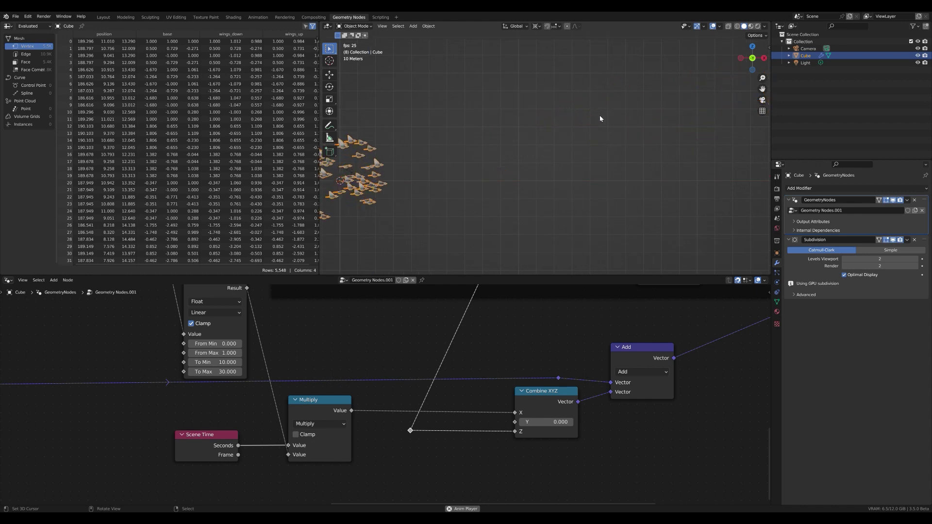
pyautogui.press('space')
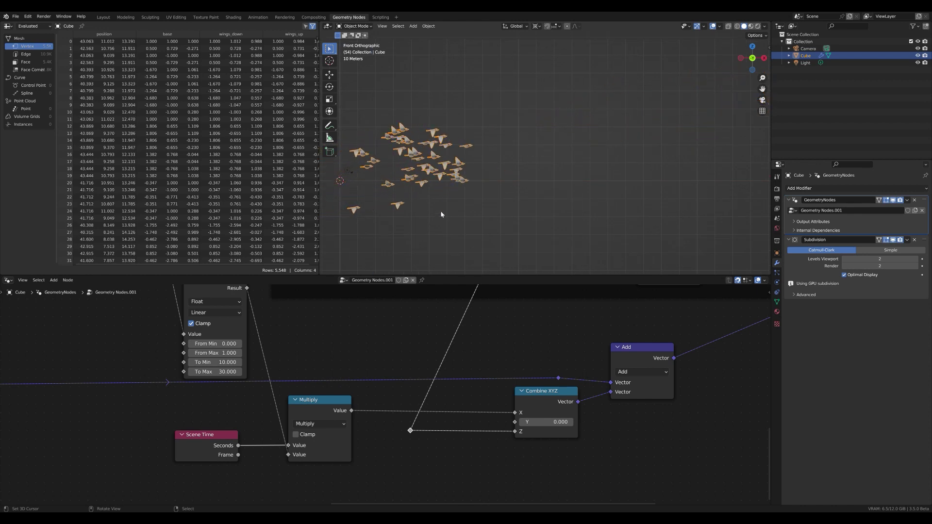
# Duplicate the movement Multiply node below the original and switch the copy's operation to Subtract.
pyautogui.moveTo(450, 415); pyautogui.dragTo(472, 416, button='middle')
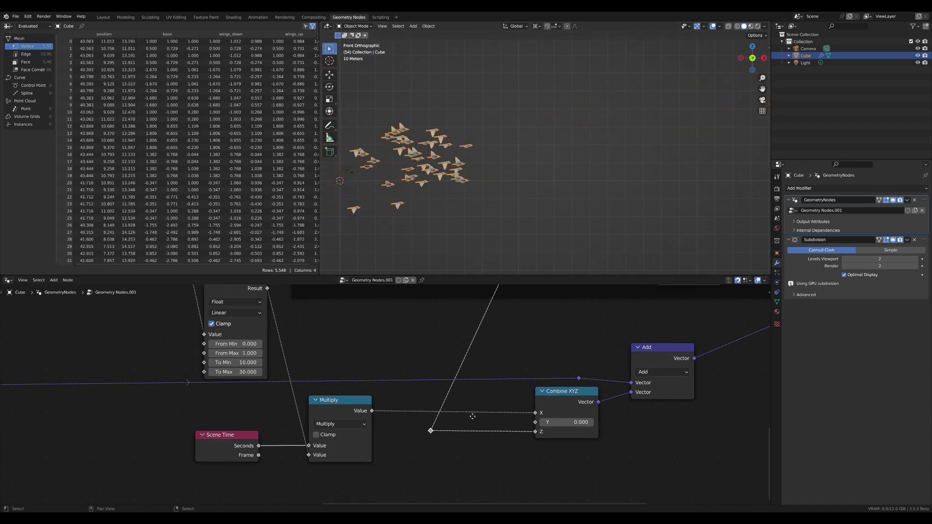
pyautogui.click(354, 416)
pyautogui.hotkey('shift', 'd')
pyautogui.click(458, 483)
pyautogui.click(458, 485)
pyautogui.press('s')
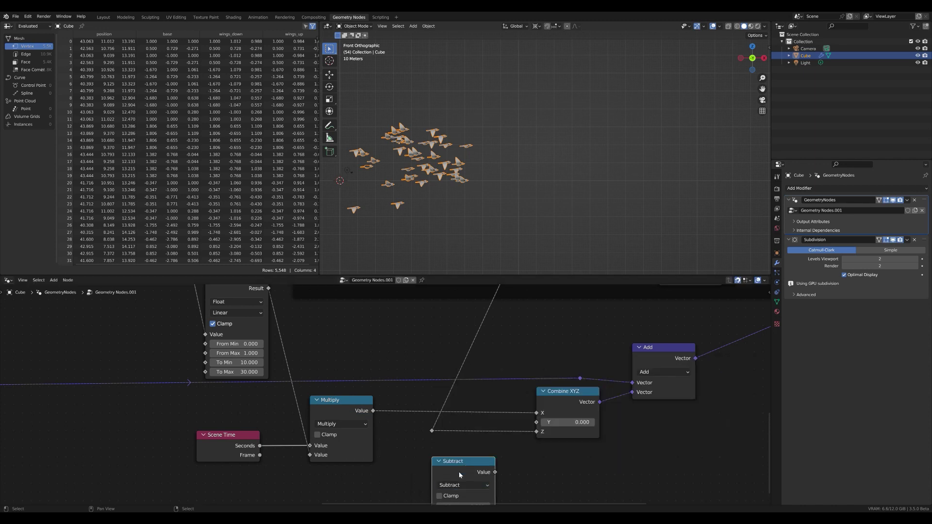
# Insert the Subtract node before the Combine XYZ's Z, feed the sine into its second Value, and play the animation.
pyautogui.moveTo(460, 475); pyautogui.dragTo(497, 440)
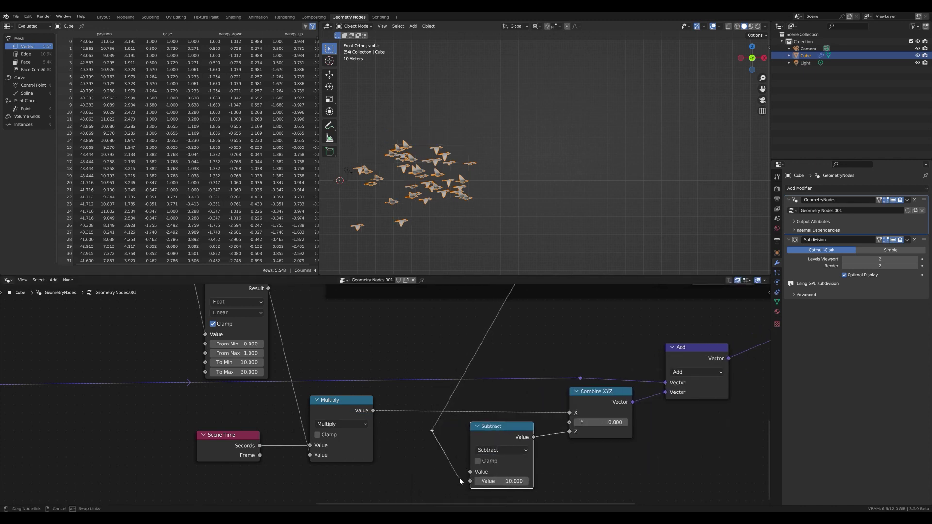
pyautogui.moveTo(460, 481); pyautogui.dragTo(472, 481)
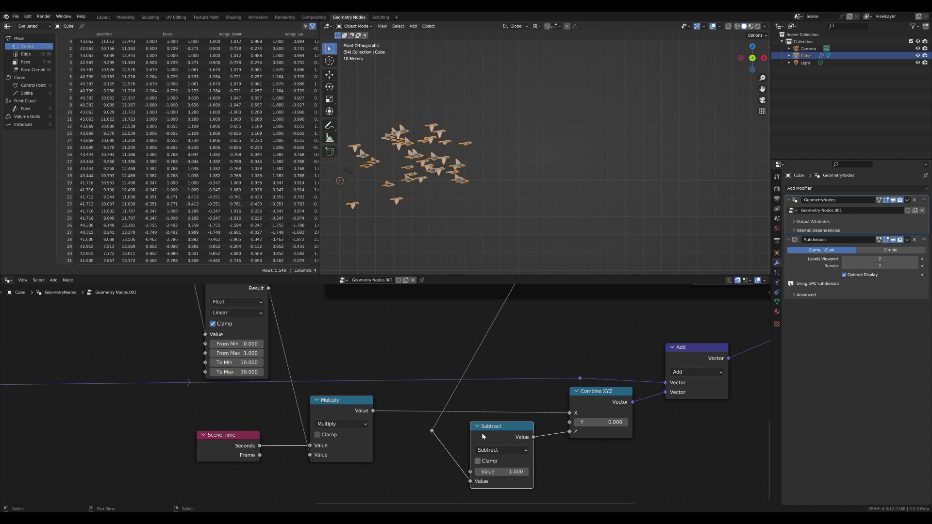
pyautogui.press('space')
pyautogui.scroll(3, 492, 171)
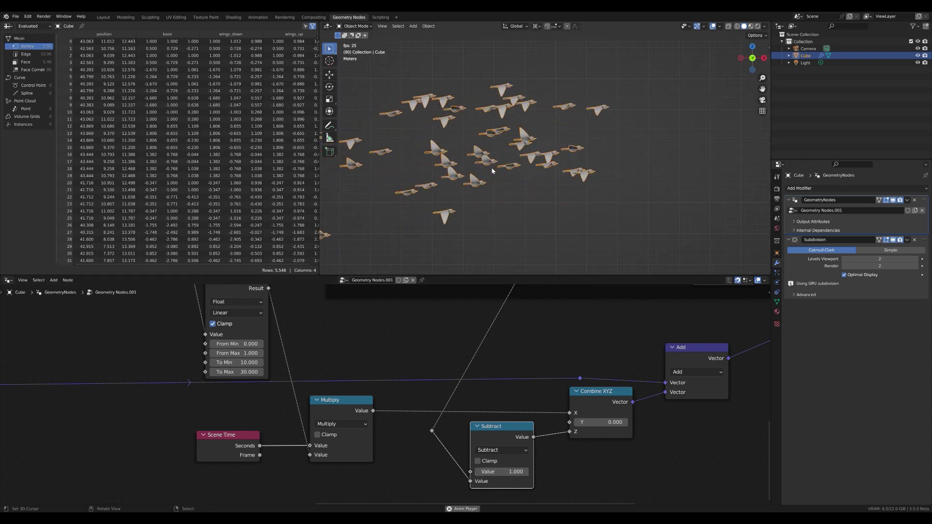
pyautogui.press('space')
# Shift the Add and Combine XYZ nodes with their reroute further away from the Subtract node.
pyautogui.scroll(-3, 561, 437)
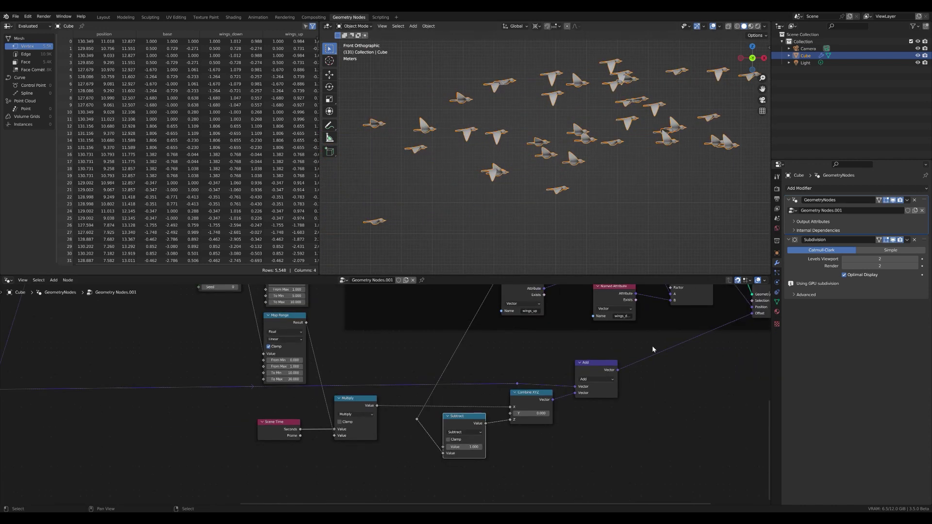
pyautogui.moveTo(653, 346); pyautogui.dragTo(511, 434)
pyautogui.press('g')
pyautogui.click(598, 440)
pyautogui.scroll(2, 501, 436)
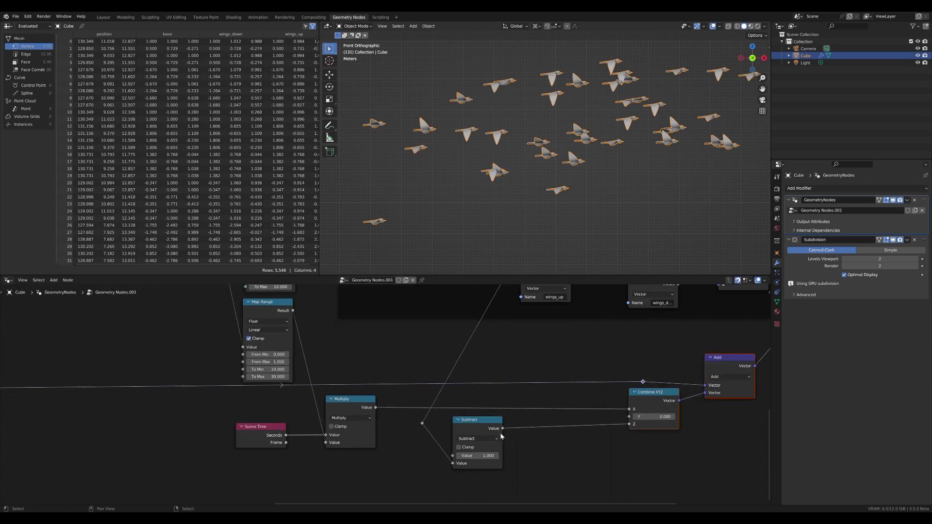
# Duplicate the movement Multiply node into the link between Subtract and Combine XYZ's Z and set its second Value to 0.5.
pyautogui.click(334, 416)
pyautogui.hotkey('shift', 'd')
pyautogui.click(551, 430)
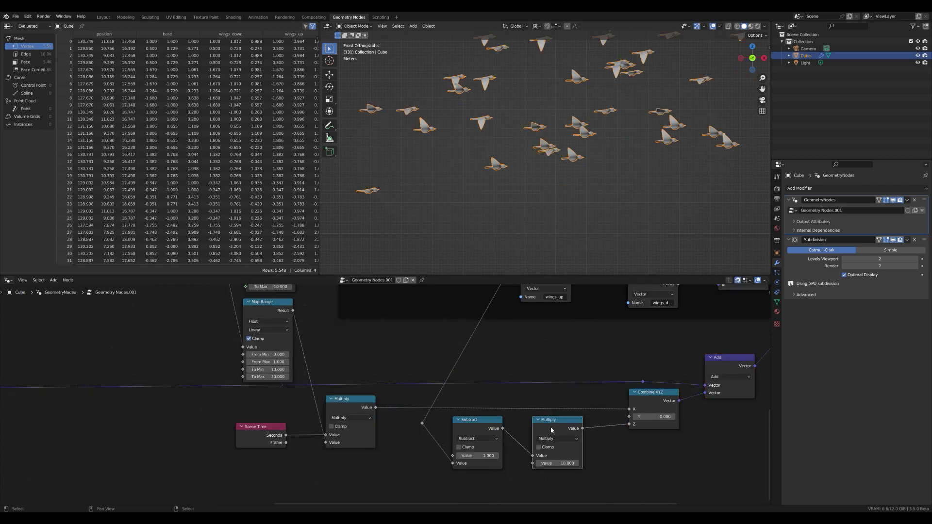
pyautogui.write('0.5')
pyautogui.press('Return')
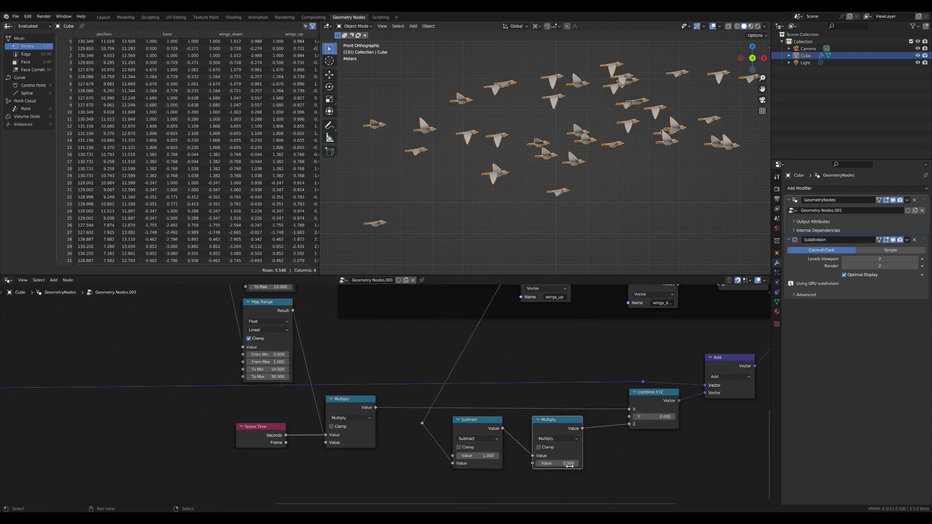
# Reduce the new Multiply's second Value to 0.2 and play the flock animation from the front and in perspective.
pyautogui.press('space')
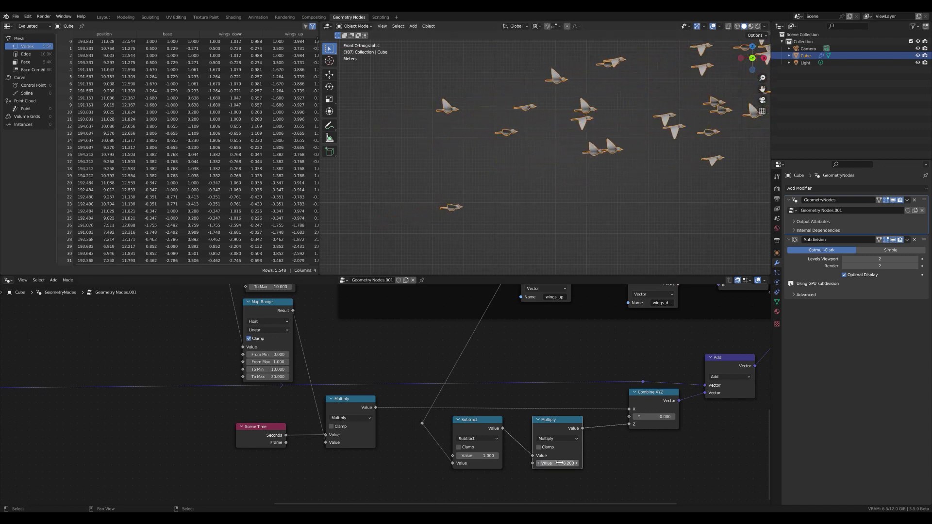
pyautogui.scroll(3, 559, 463)
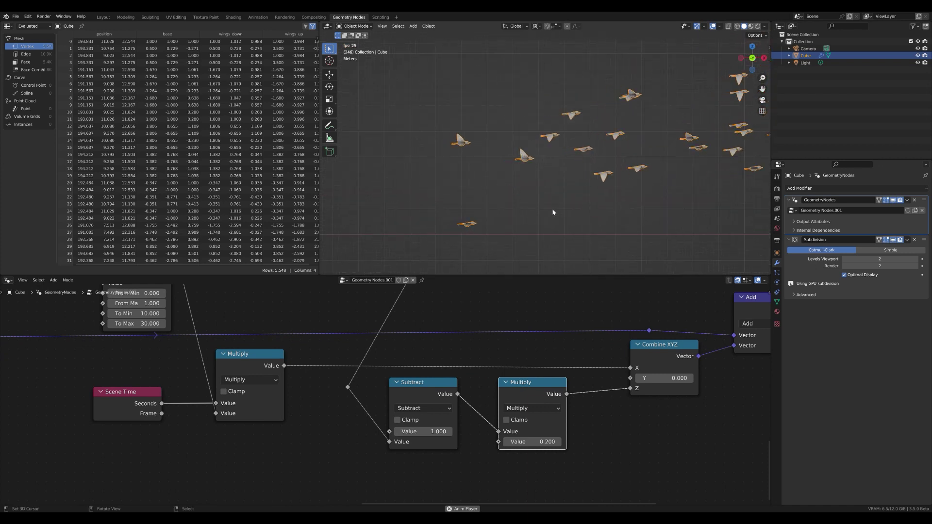
pyautogui.scroll(4, 406, 178)
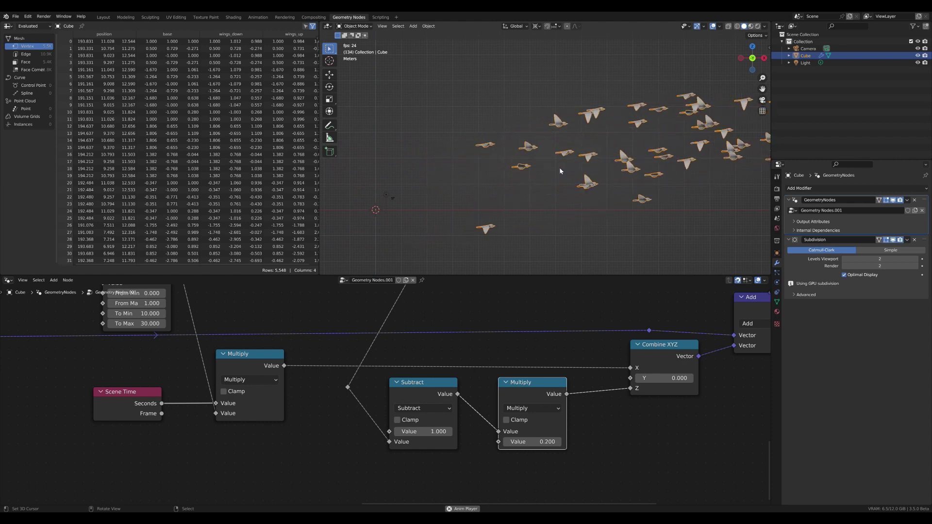
pyautogui.scroll(-2, 631, 165)
pyautogui.moveTo(679, 162); pyautogui.dragTo(641, 169, button='middle')
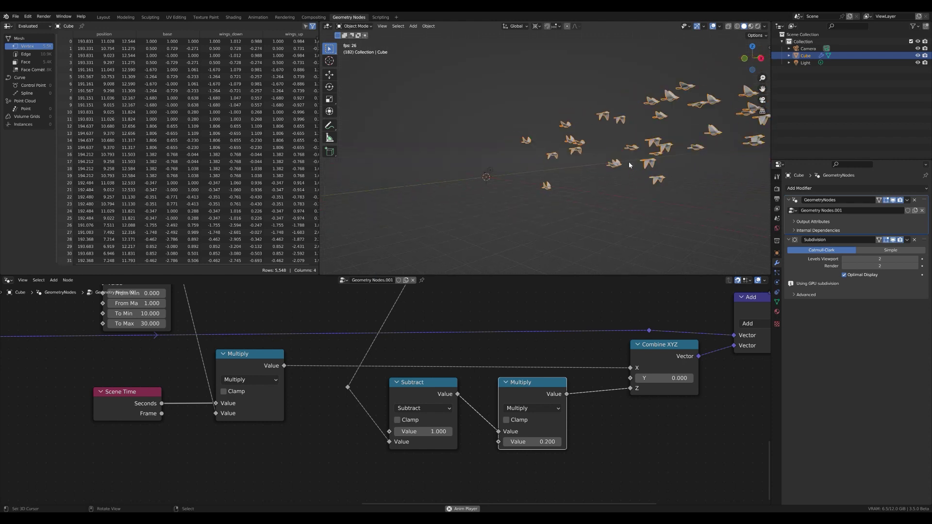
# Stop the animation, return to the first frame and save the file.
pyautogui.press('space')
pyautogui.hotkey('shift', 'Left')
pyautogui.scroll(-3, 562, 387)
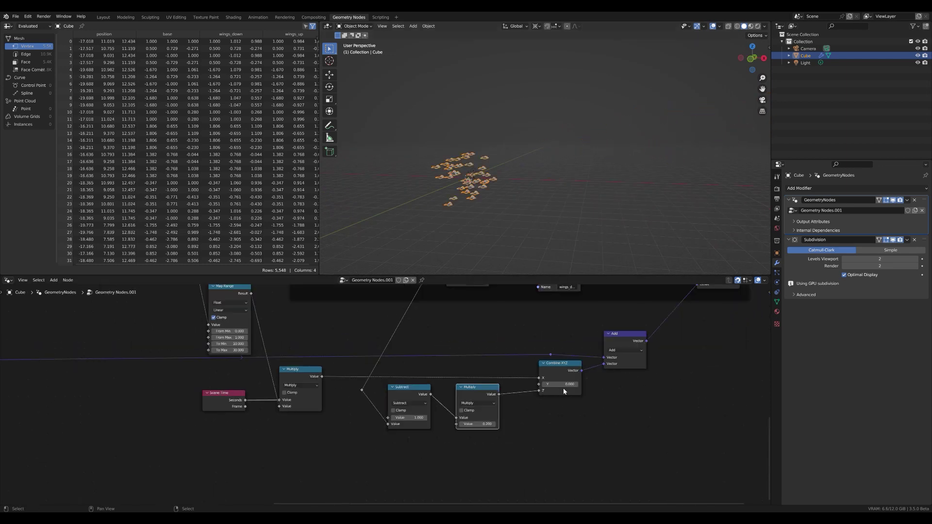
pyautogui.hotkey('ctrl', 's')
# Move the Group Output node further from the Set Position node and level with it.
pyautogui.scroll(-3, 561, 386)
pyautogui.moveTo(582, 335); pyautogui.dragTo(459, 362, button='middle')
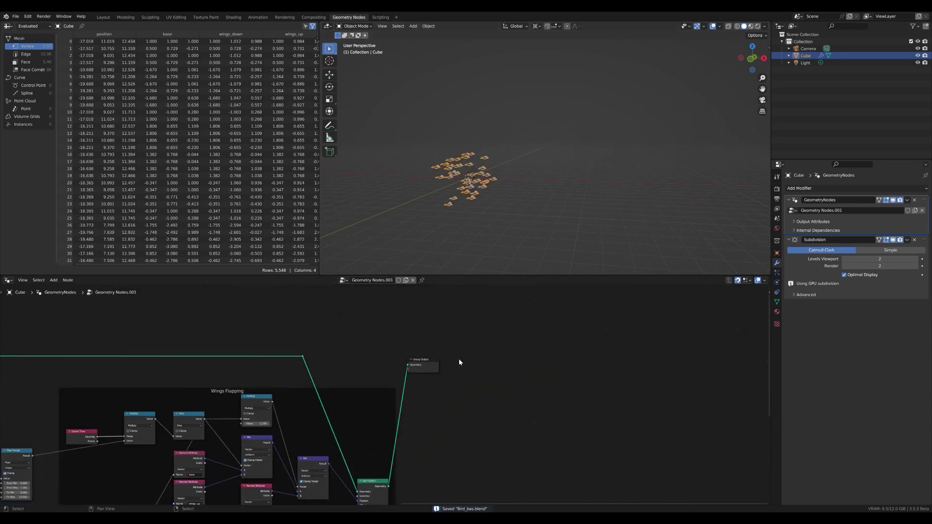
pyautogui.moveTo(453, 380); pyautogui.dragTo(530, 469)
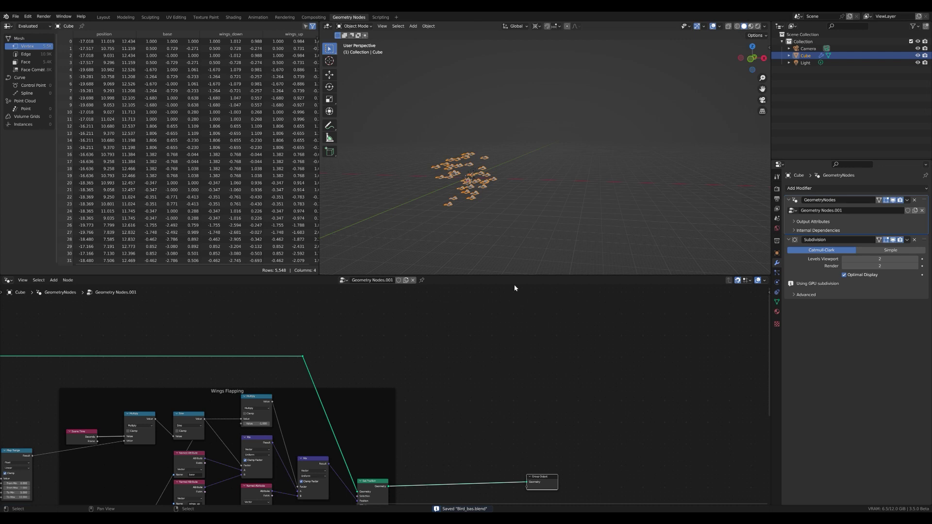
pyautogui.scroll(5, 540, 156)
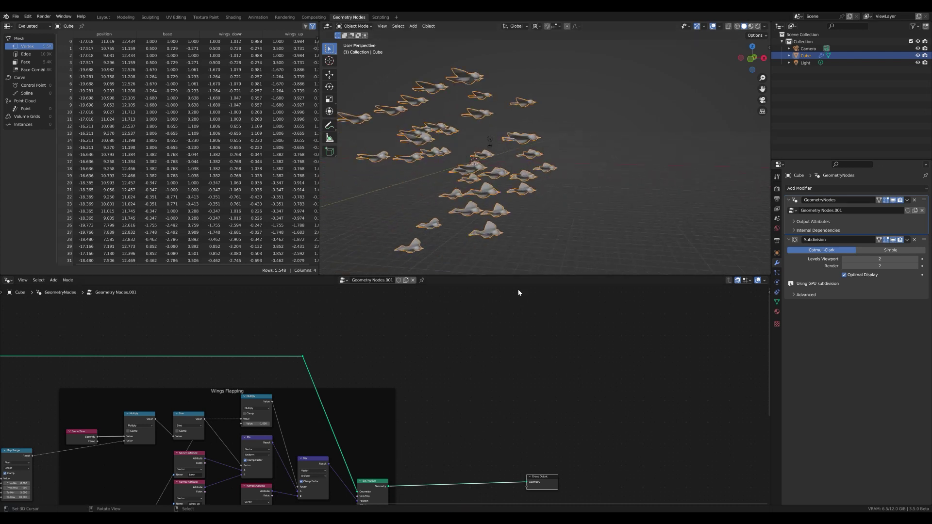
pyautogui.scroll(5, 554, 494)
pyautogui.hotkey('shift', 'a')
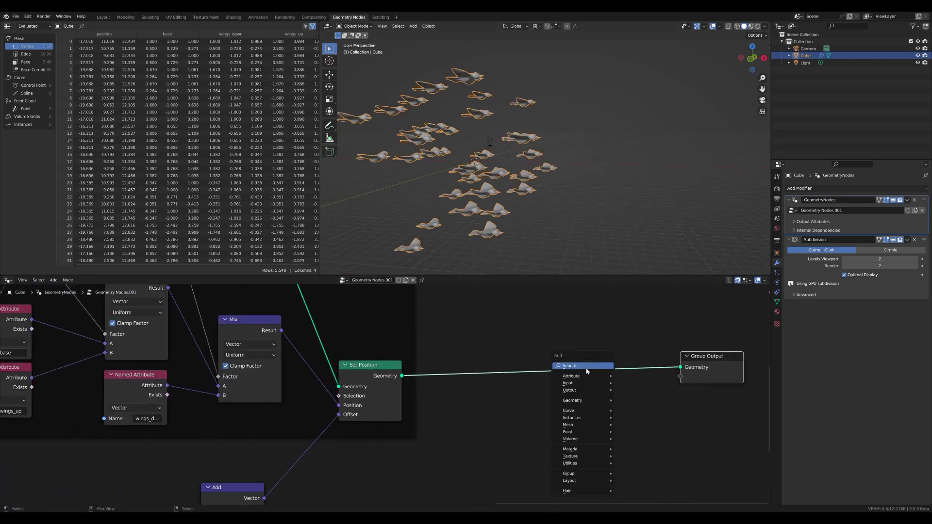
pyautogui.click(586, 367)
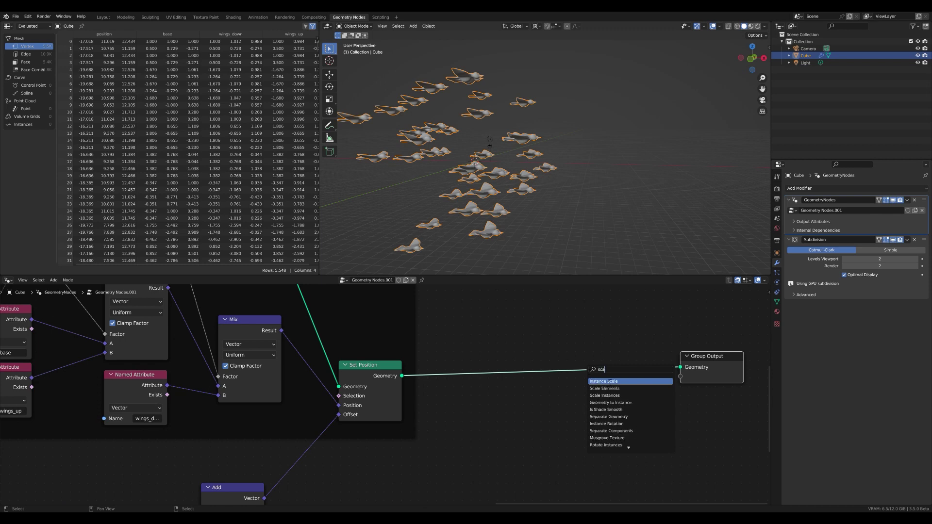
pyautogui.press('Return')
pyautogui.click(618, 387)
pyautogui.press('x')
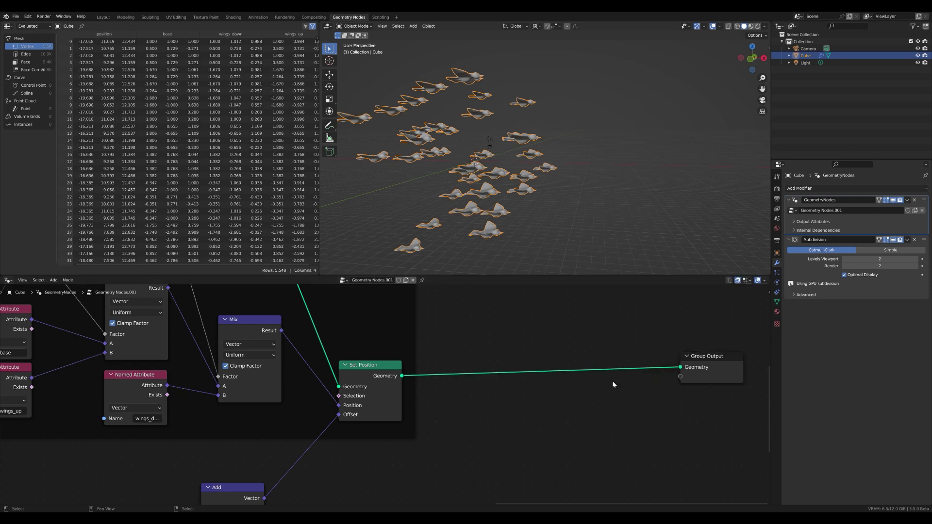
# Insert a Scale Elements node before the Group Output and drive its Scale with a Random Value node, Min 0.1.
pyautogui.hotkey('shift', 'a')
pyautogui.click(592, 364)
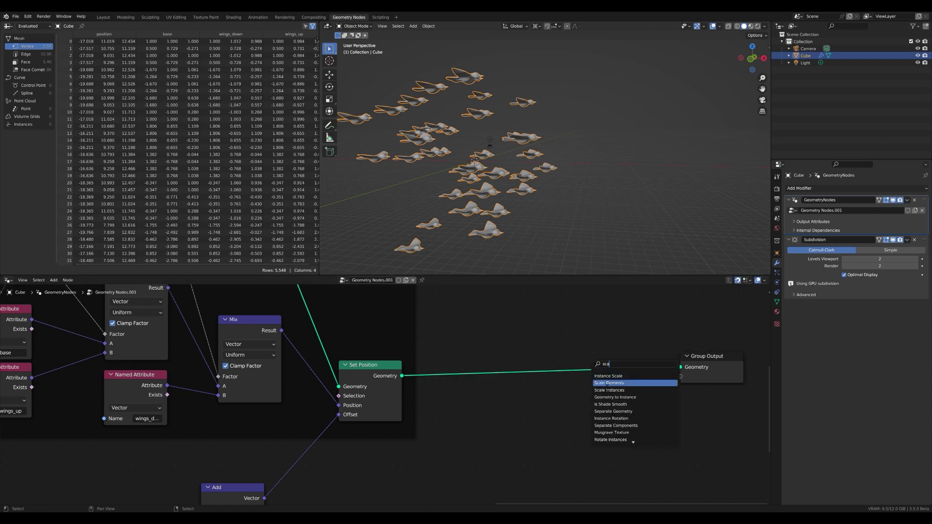
pyautogui.click(608, 383)
pyautogui.scroll(1, 558, 390)
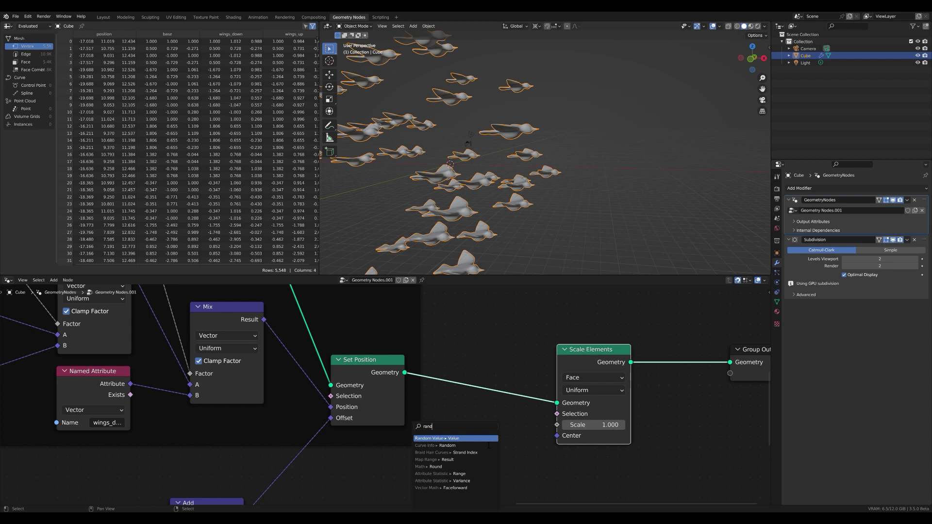
pyautogui.click(495, 439)
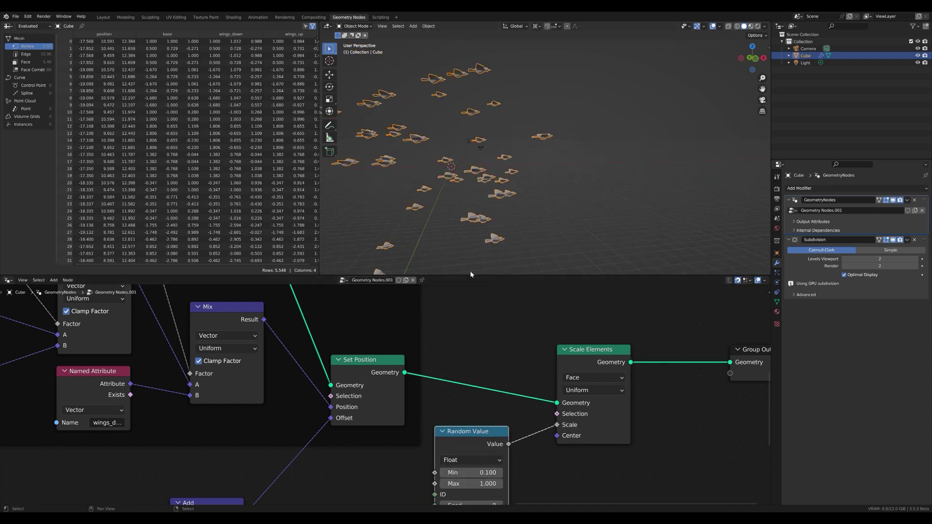
# Deselect the flock and play the animation from the front view to check the birds' varied sizes.
pyautogui.click(476, 213)
pyautogui.press('KP_1')
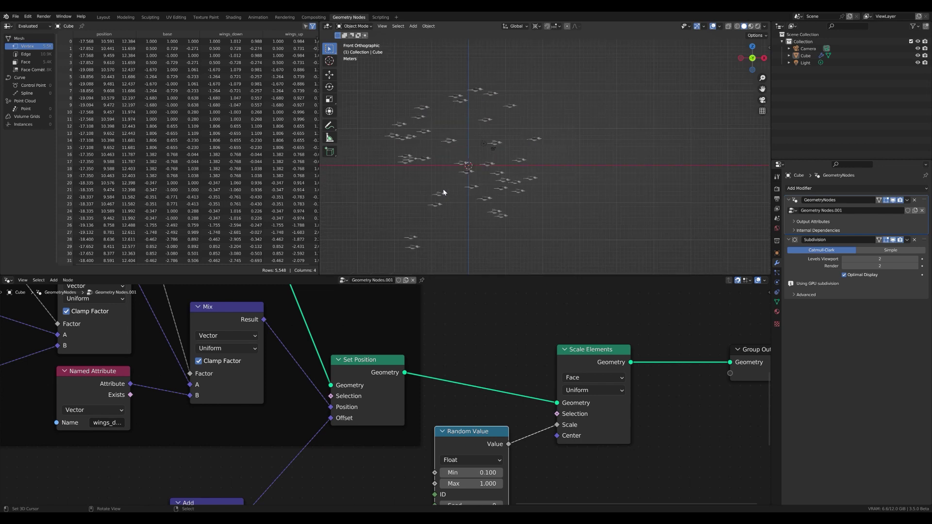
pyautogui.press('space')
pyautogui.scroll(1, 446, 185)
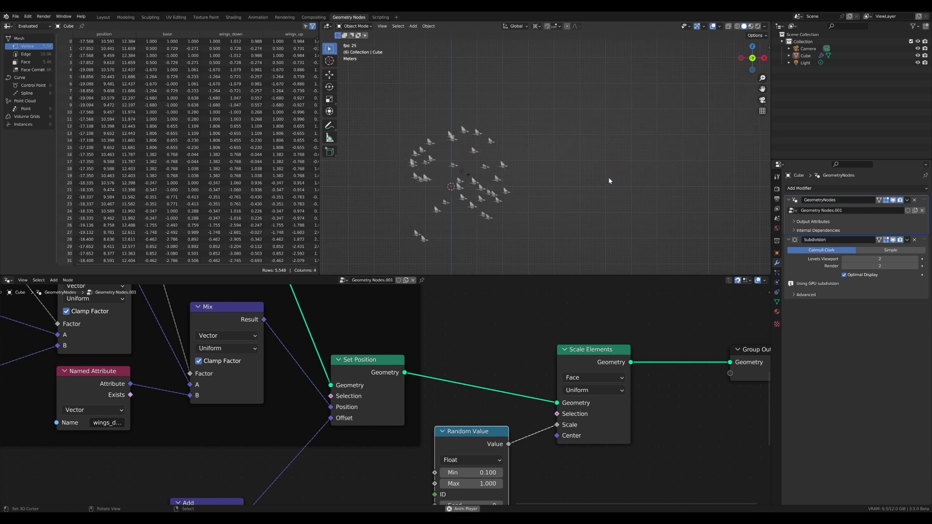
pyautogui.scroll(-4, 597, 359)
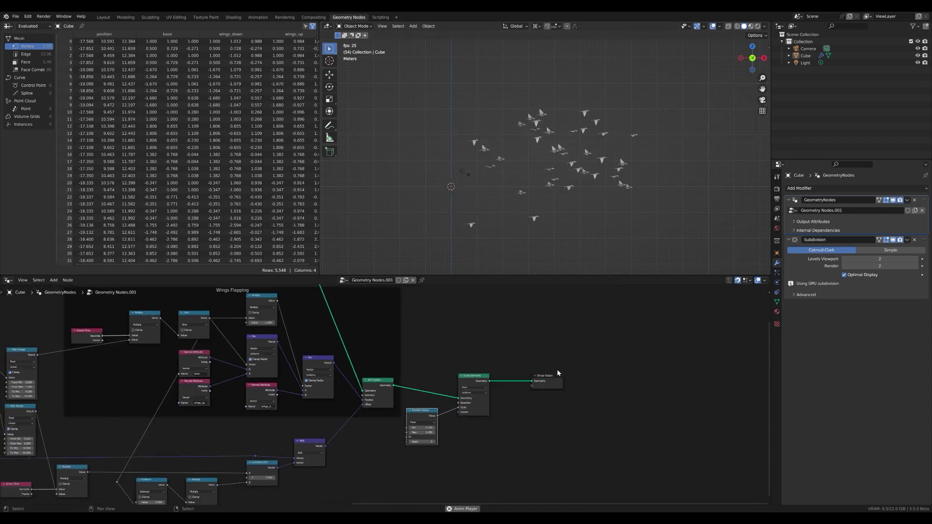
pyautogui.scroll(-4, 440, 423)
pyautogui.press('space')
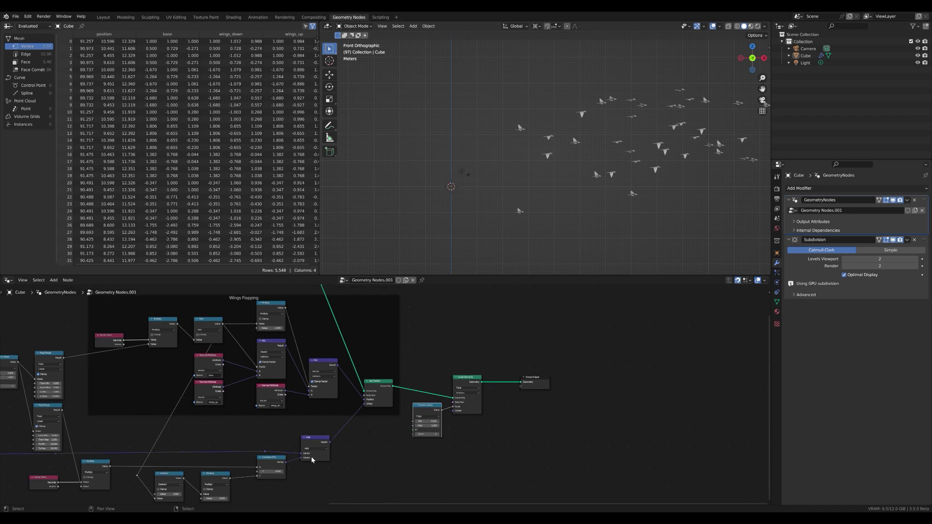
# Review the layout of the whole node tree and the nodes that drive the flight movement.
pyautogui.moveTo(312, 458); pyautogui.dragTo(426, 388, button='middle')
pyautogui.moveTo(346, 401); pyautogui.dragTo(419, 523, button='middle')
pyautogui.scroll(-3, 394, 327)
pyautogui.scroll(-4, 395, 327)
pyautogui.moveTo(408, 381); pyautogui.dragTo(482, 383, button='middle')
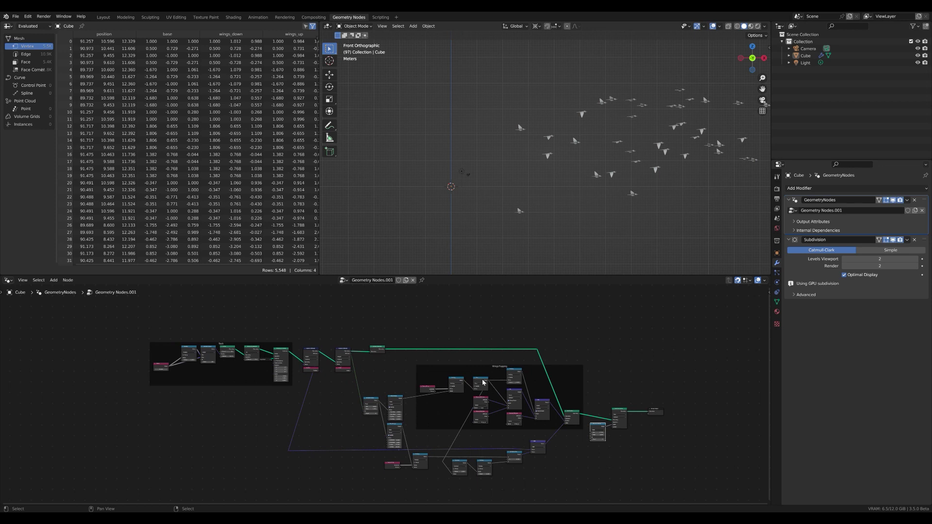
pyautogui.scroll(5, 508, 422)
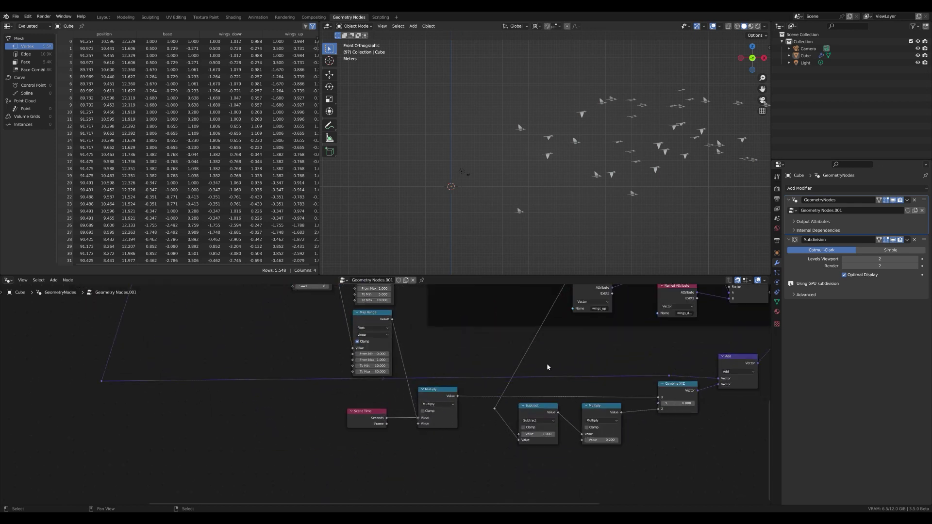
# Move the Subtract and its Multiply node closer to Combine XYZ and hide the unused Y input of Combine XYZ.
pyautogui.moveTo(605, 376); pyautogui.dragTo(516, 366, button='middle')
pyautogui.scroll(2, 498, 400)
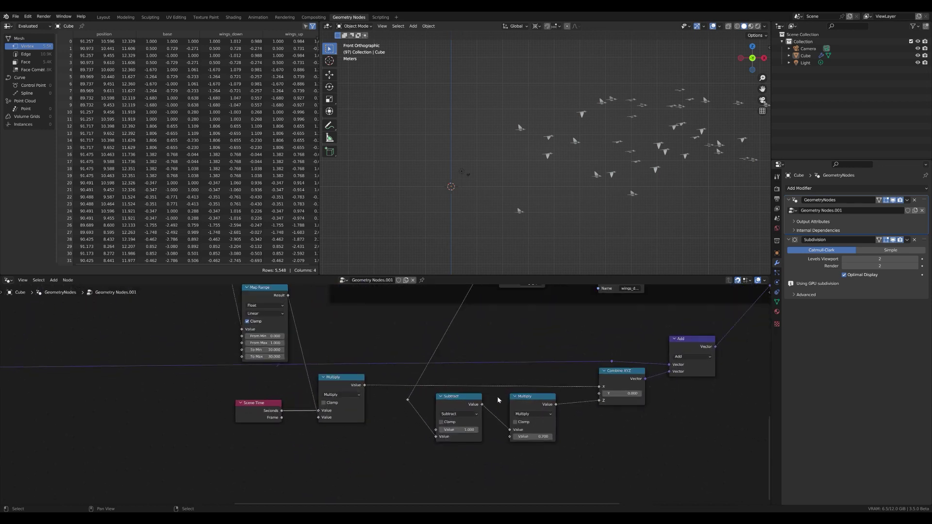
pyautogui.moveTo(520, 419); pyautogui.dragTo(543, 427)
pyautogui.press('x')
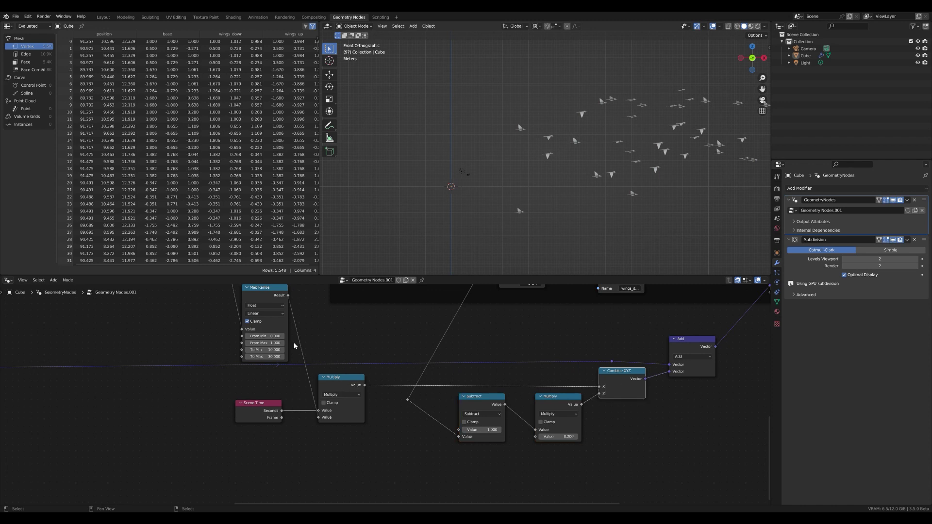
# Bring the speed Multiply and Scene Time nodes beside Combine XYZ and route the Map Range link around them with a reroute point.
pyautogui.scroll(-1, 295, 346)
pyautogui.moveTo(342, 394); pyautogui.dragTo(519, 365)
pyautogui.moveTo(305, 407); pyautogui.dragTo(351, 387)
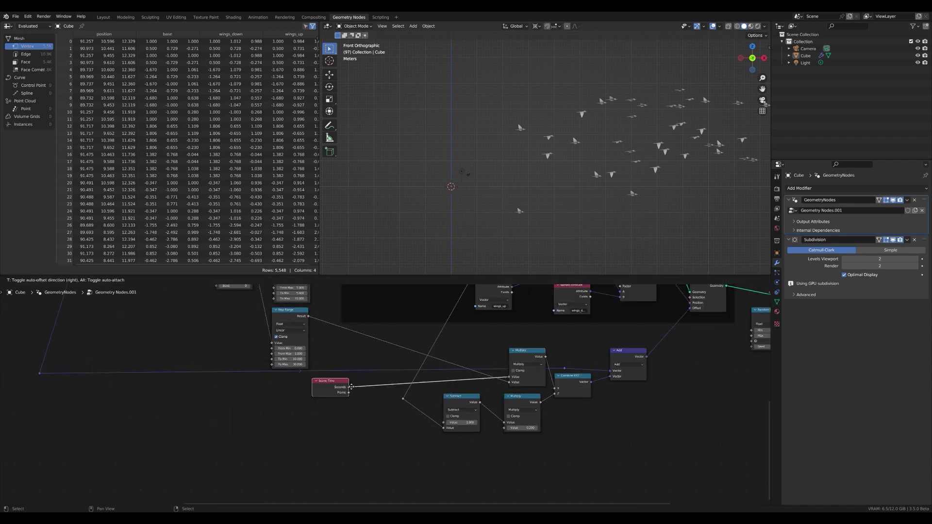
pyautogui.moveTo(413, 434); pyautogui.dragTo(413, 434)
pyautogui.scroll(-2, 383, 395)
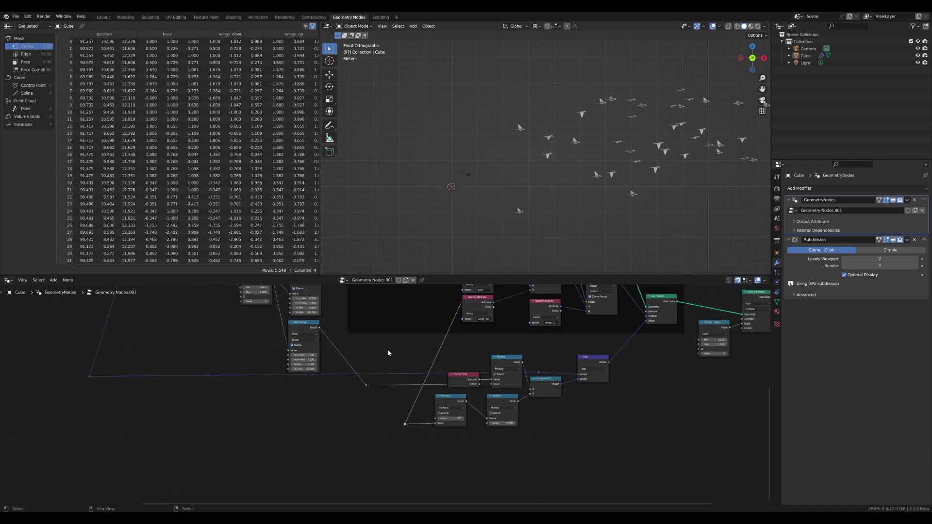
# Group the flight movement nodes in a frame labelled "Forward movement".
pyautogui.moveTo(389, 354); pyautogui.dragTo(605, 468)
pyautogui.hotkey('ctrl', 'j')
pyautogui.press('F2')
pyautogui.write('Forward Movement')
pyautogui.press('Return')
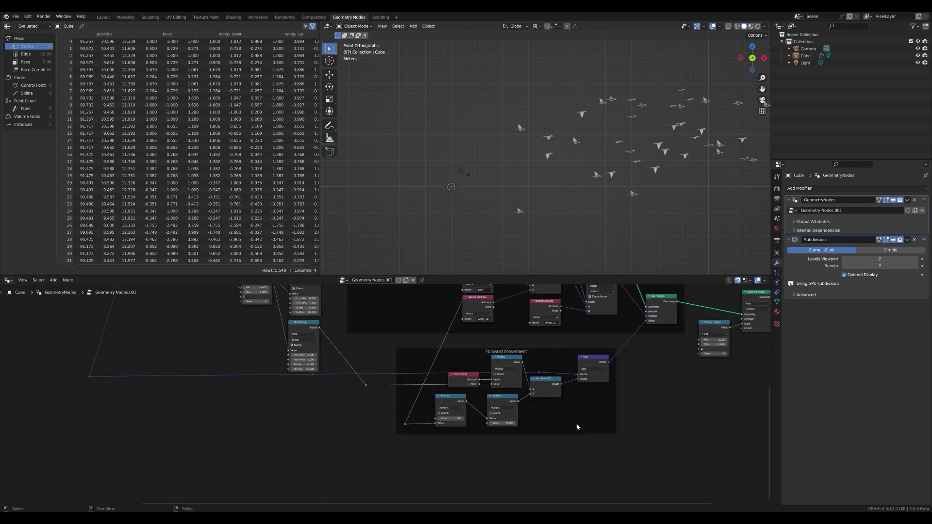
pyautogui.click(525, 355)
# Play the animation from the first frame and watch the flock in a maximized 3D viewport in perspective.
pyautogui.scroll(-8, 539, 366)
pyautogui.moveTo(538, 366); pyautogui.dragTo(576, 417, button='middle')
pyautogui.hotkey('shift', 'Left')
pyautogui.press('space')
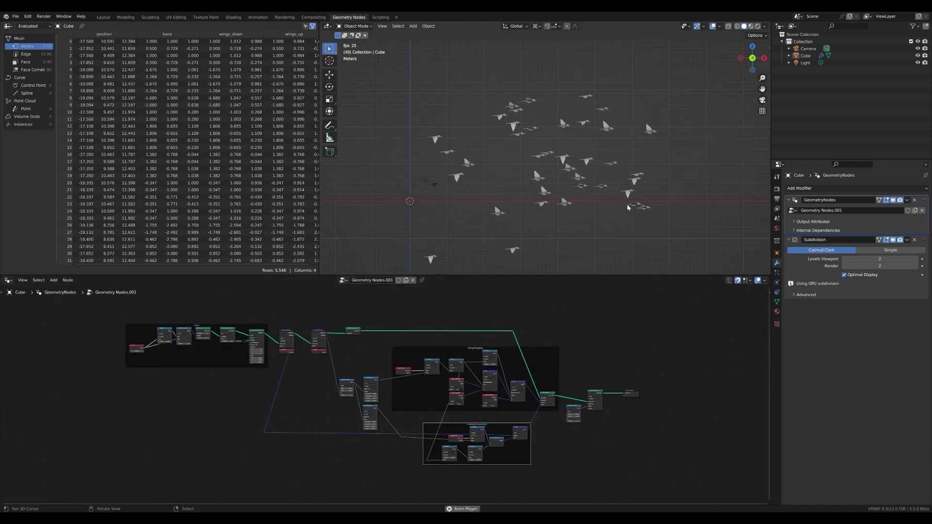
pyautogui.hotkey('ctrl', 'space')
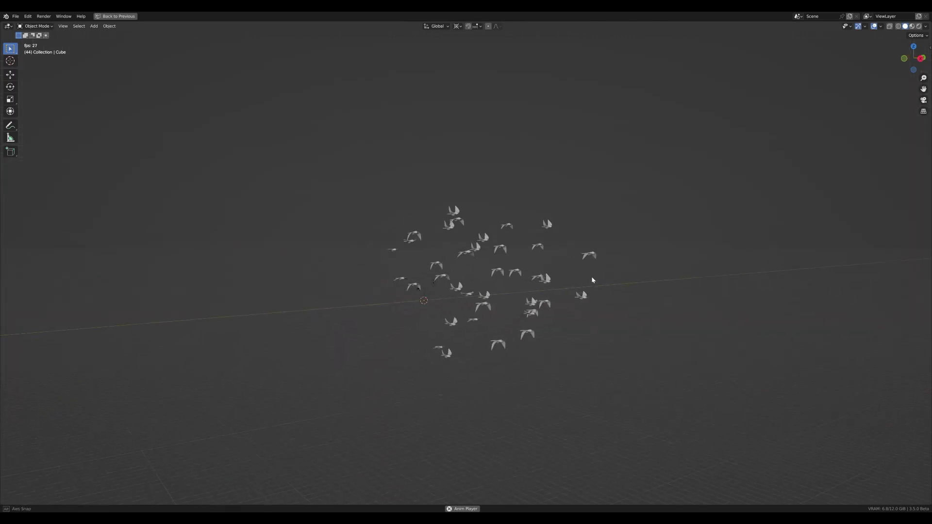